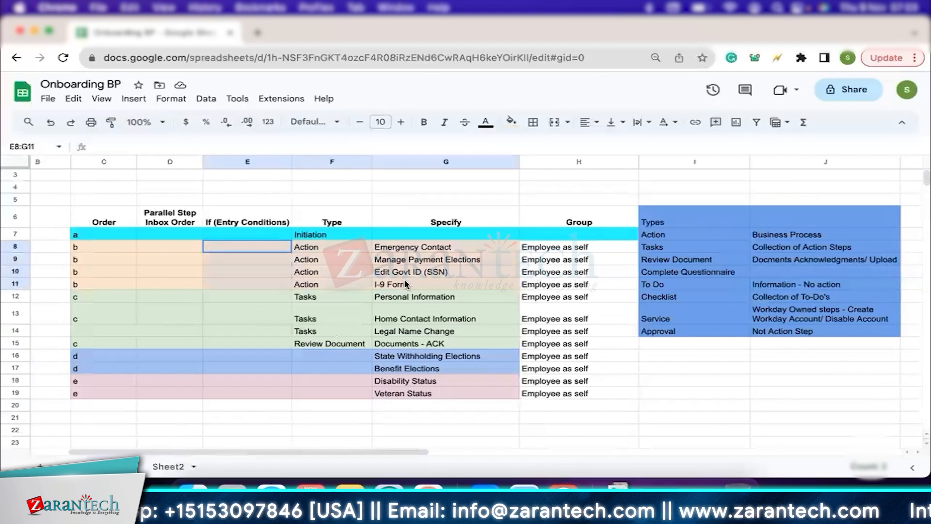
Highlight the Action and Tasks steps and the I-9 step's entry condition in Workday
click(349, 275)
drag(323, 248, 422, 287)
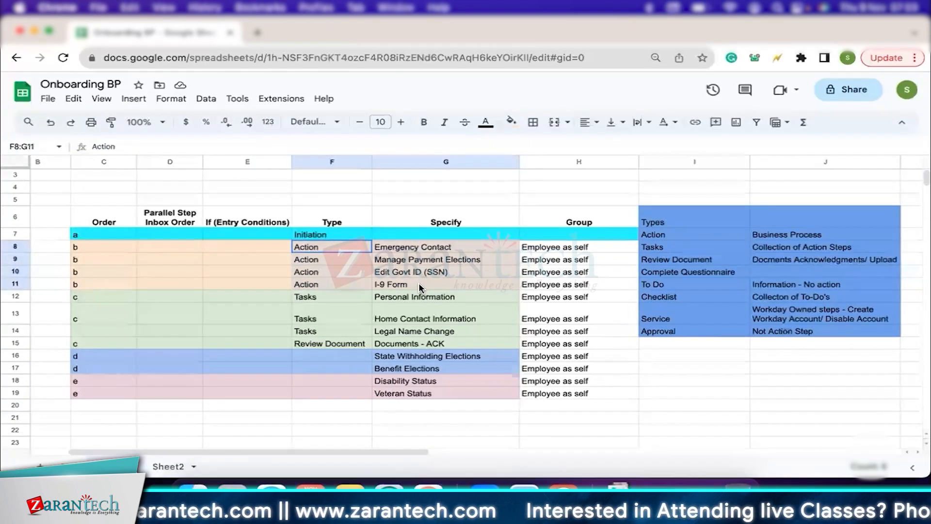
drag(316, 298, 437, 330)
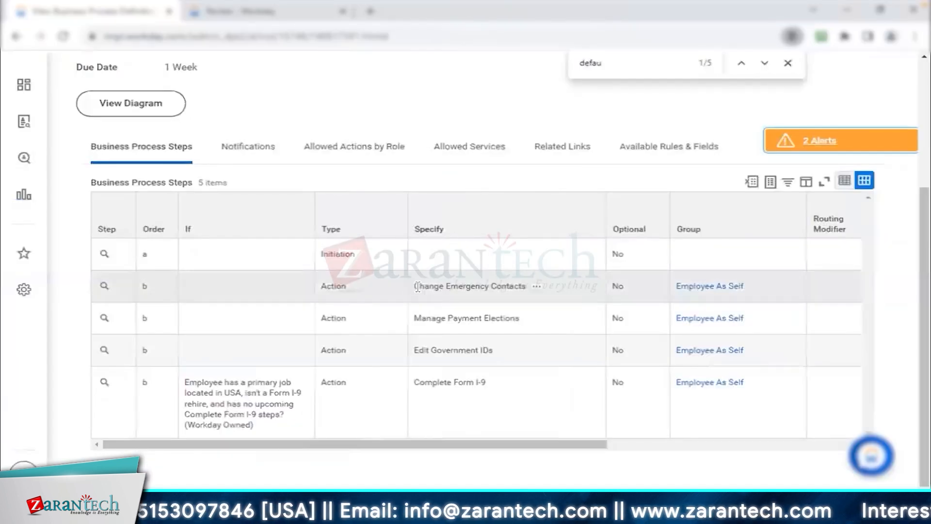
drag(417, 287, 490, 288)
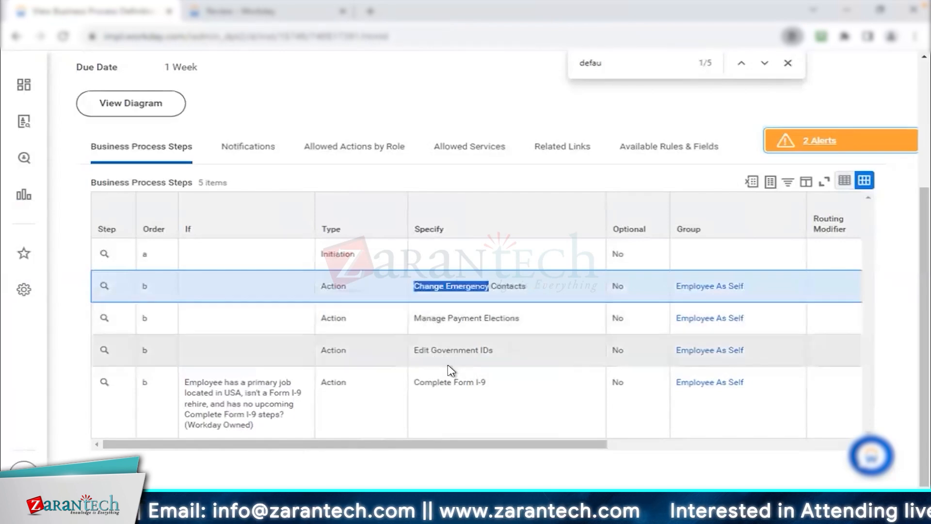
drag(415, 384, 487, 384)
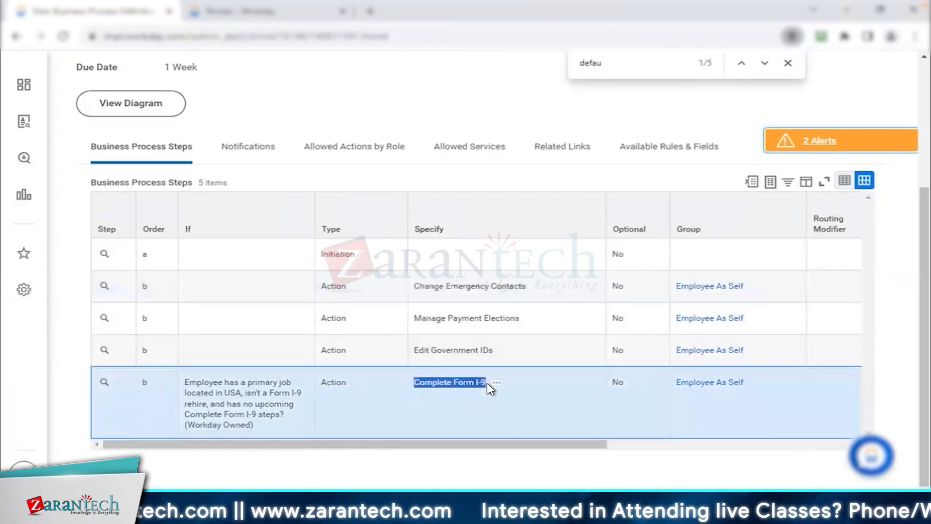
drag(187, 383, 253, 426)
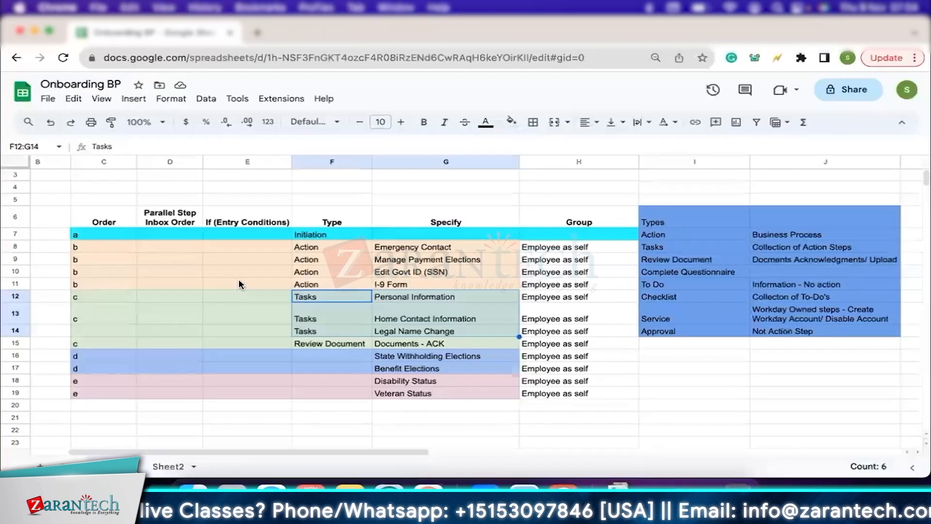
Enter 'Location = USA?' in cell E11, the I-9 Form row's condition cell
click(238, 285)
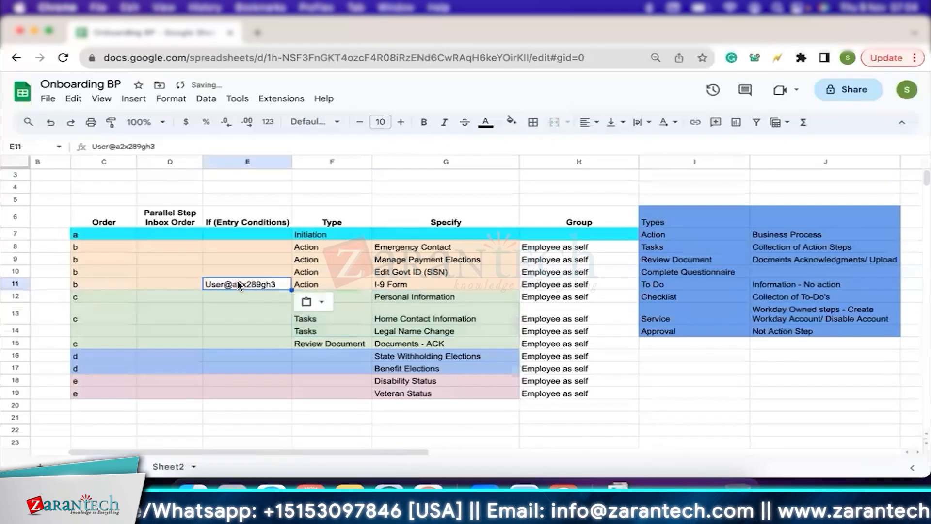
key(Delete)
key(Return)
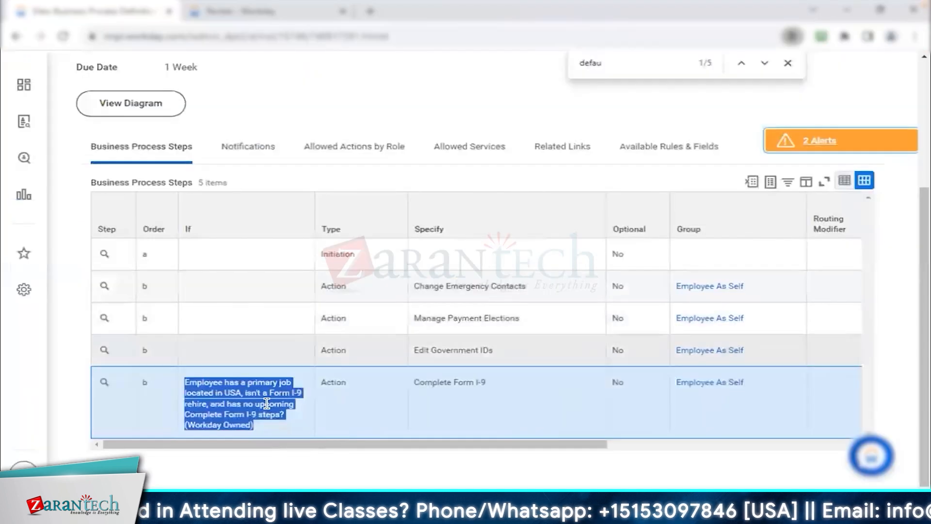
Open the onboarding business process for editing through Business Process > Edit Definition
click(270, 350)
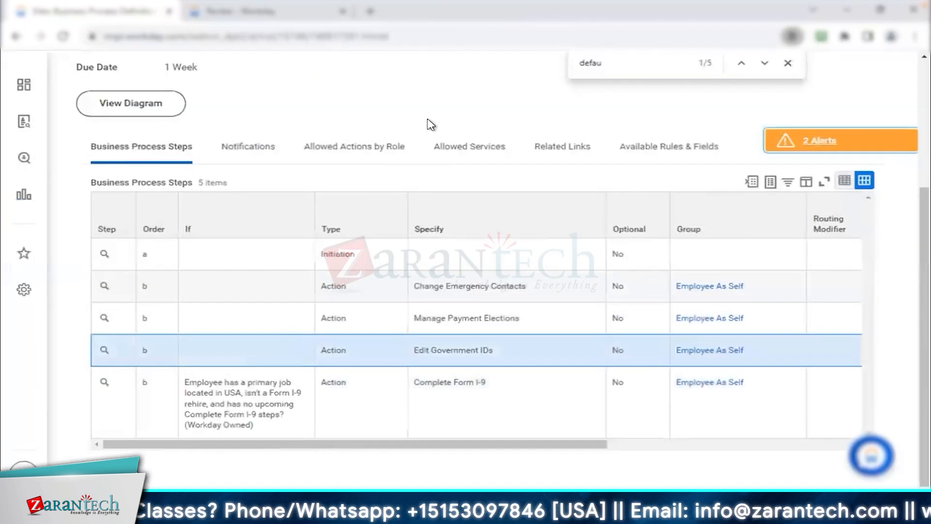
scroll(431, 125, up, 4)
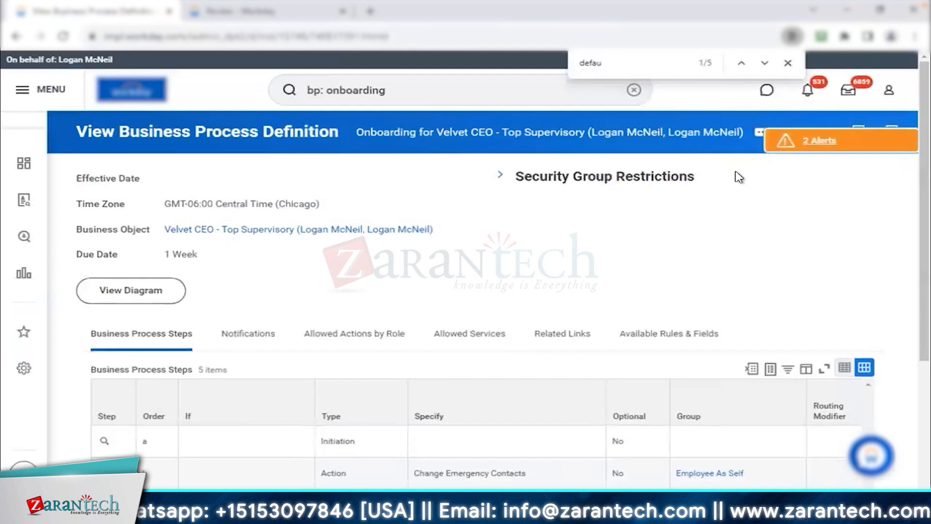
click(760, 139)
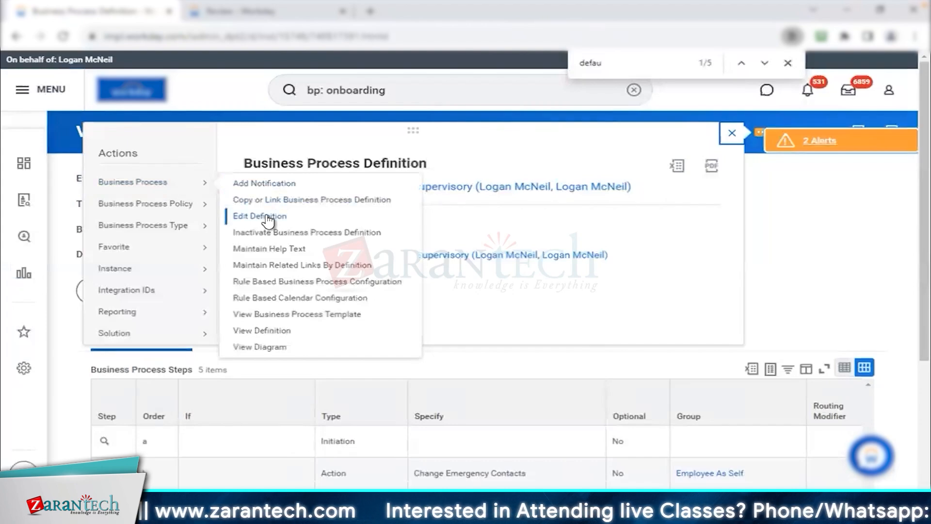
click(266, 216)
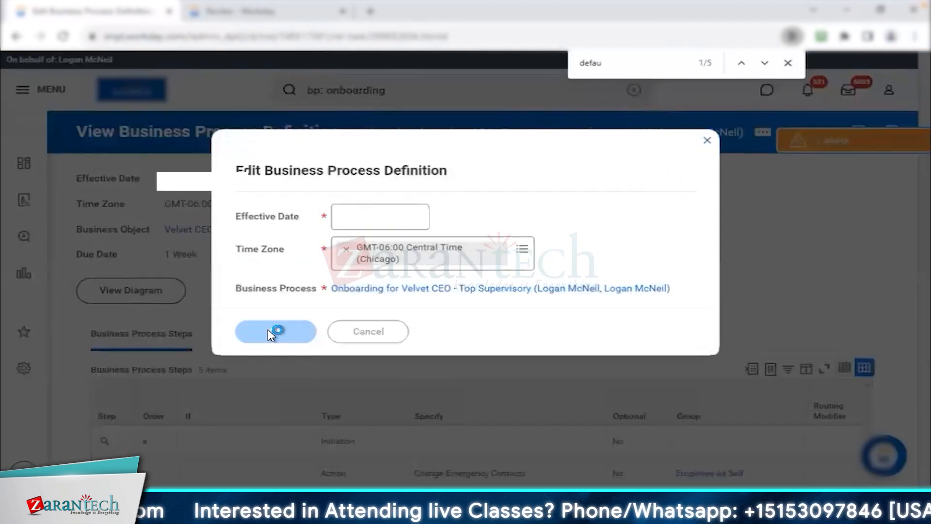
click(274, 331)
Add four empty step rows to the definition's steps table
scroll(513, 363, down, 7)
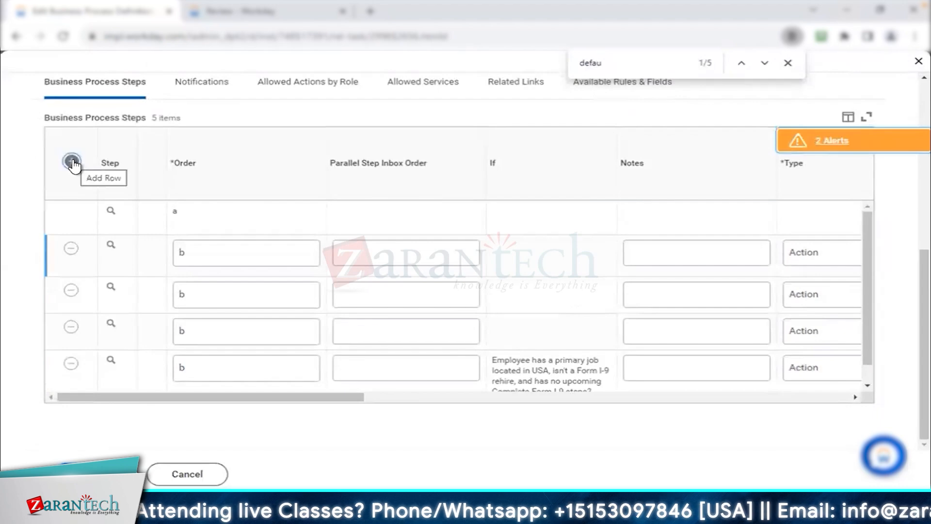
click(72, 162)
click(72, 162)
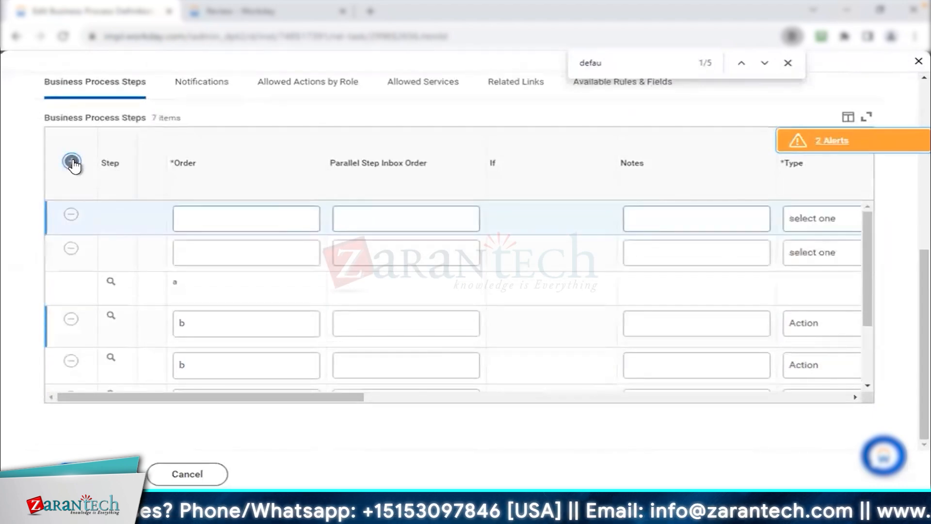
click(71, 162)
click(72, 162)
click(216, 298)
scroll(446, 297, right, 7)
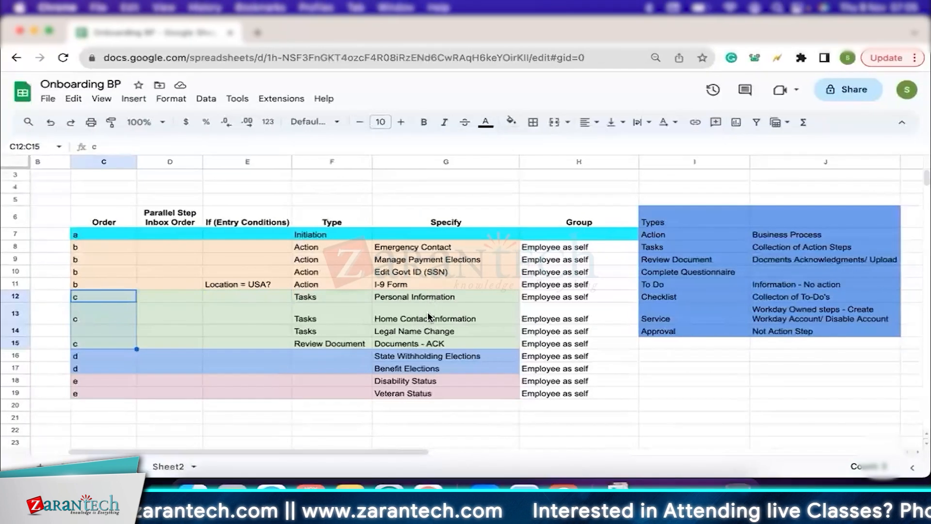
click(428, 316)
click(418, 330)
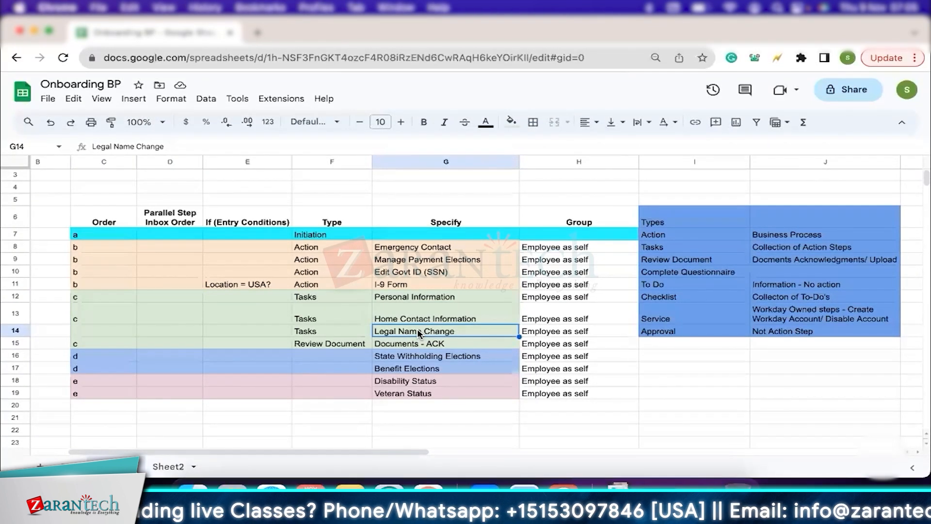
drag(326, 298, 329, 331)
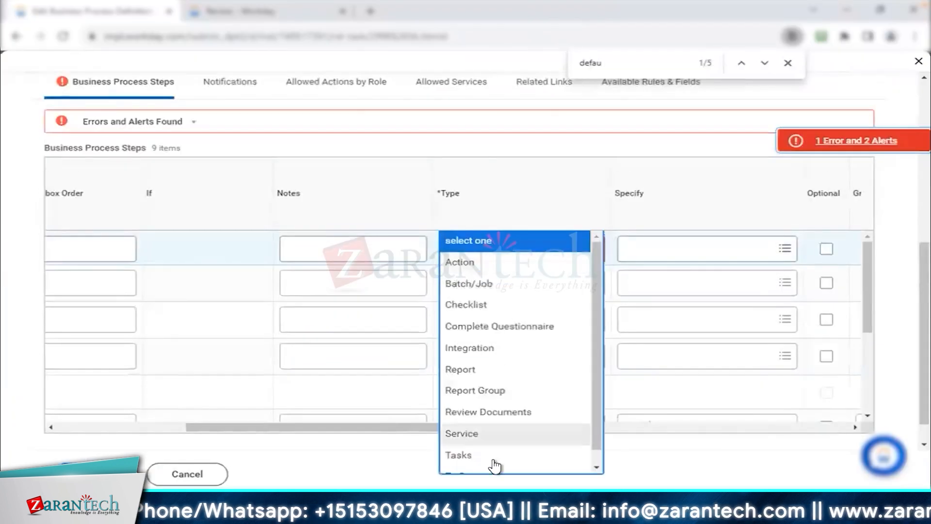
Set the four new steps' types to Tasks, Tasks, Tasks and Review Documents
click(491, 454)
click(592, 260)
click(493, 441)
click(594, 292)
scroll(496, 247, down, 3)
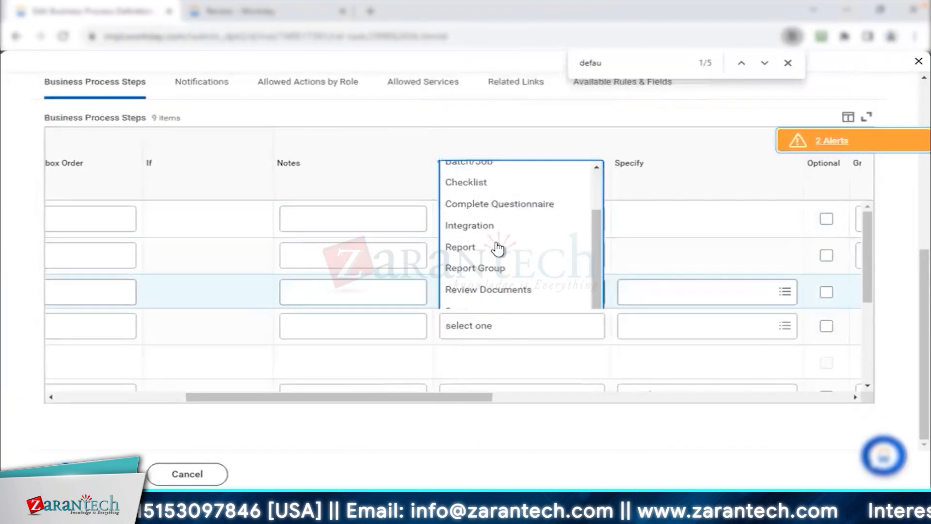
click(497, 248)
click(586, 333)
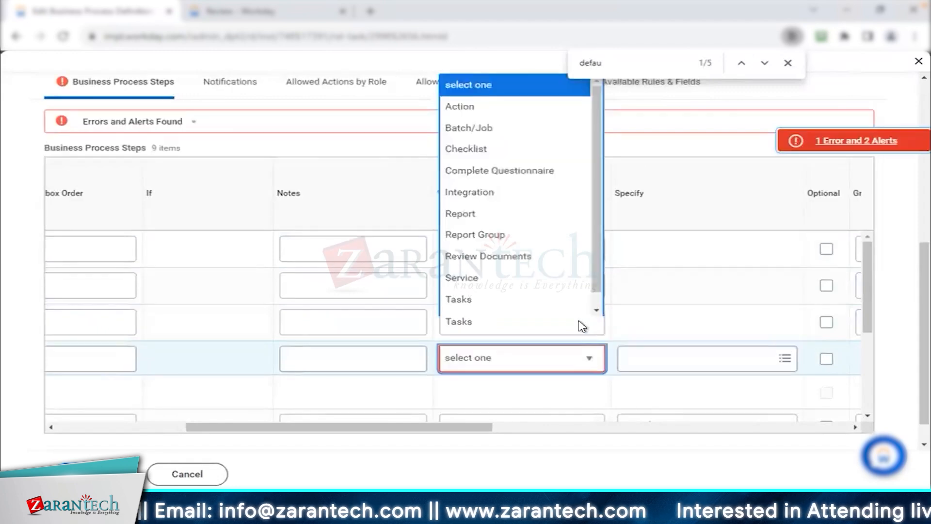
click(505, 255)
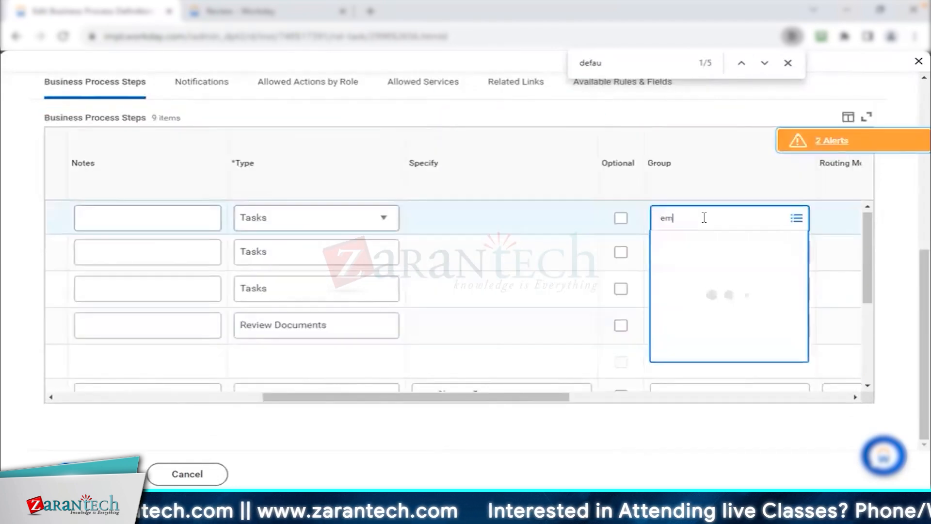
Assign the Employee As Self group to each of the four new steps
text(pl as self)
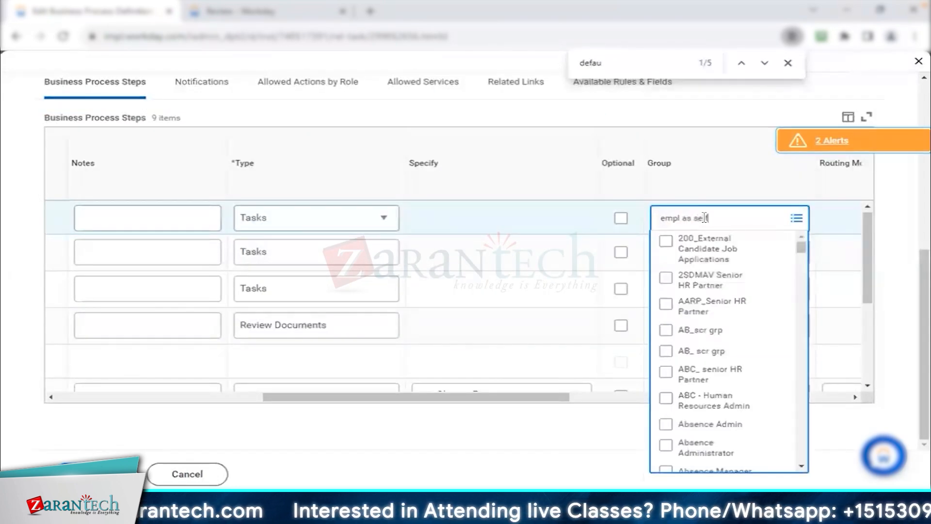
key(Return)
click(686, 256)
text(Employee As Self)
key(Return)
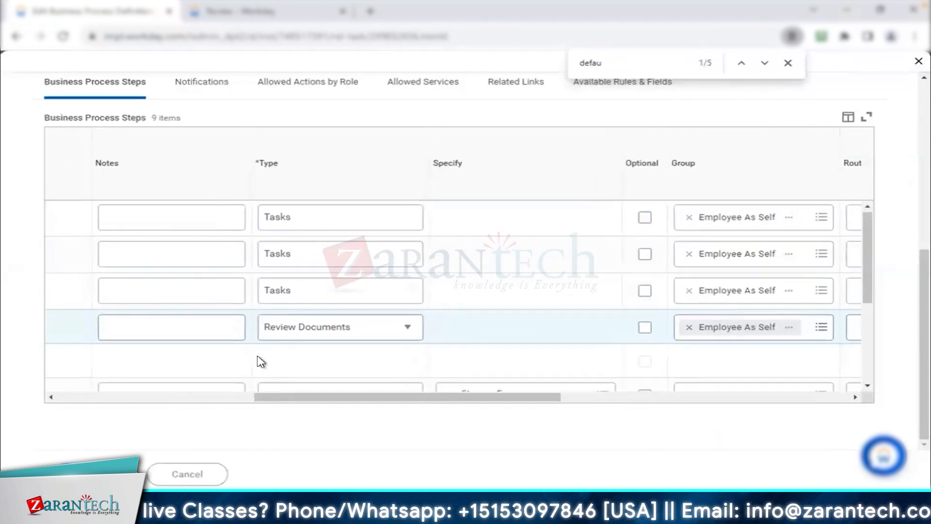
scroll(406, 291, up, 5)
scroll(462, 259, down, 5)
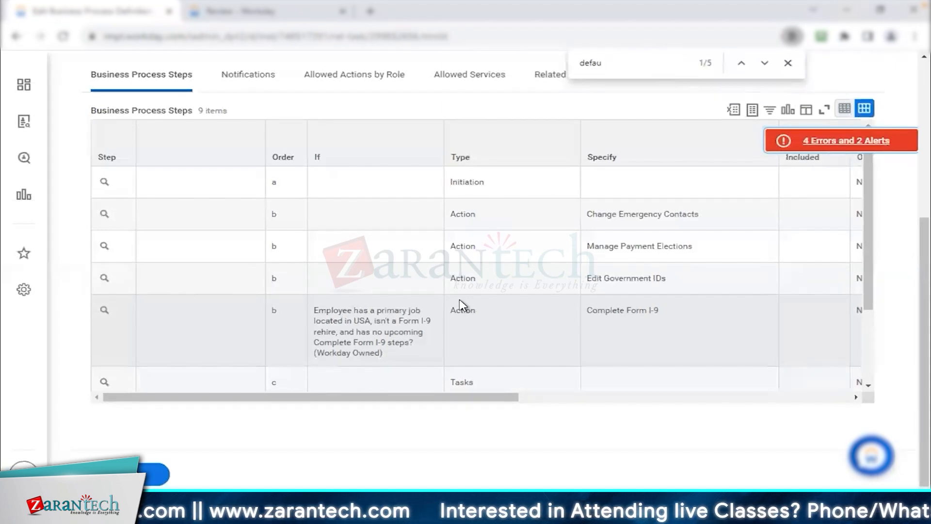
Open the Review Documents step's document setup and set Document Effective As Of to Effective Date
scroll(459, 305, down, 2)
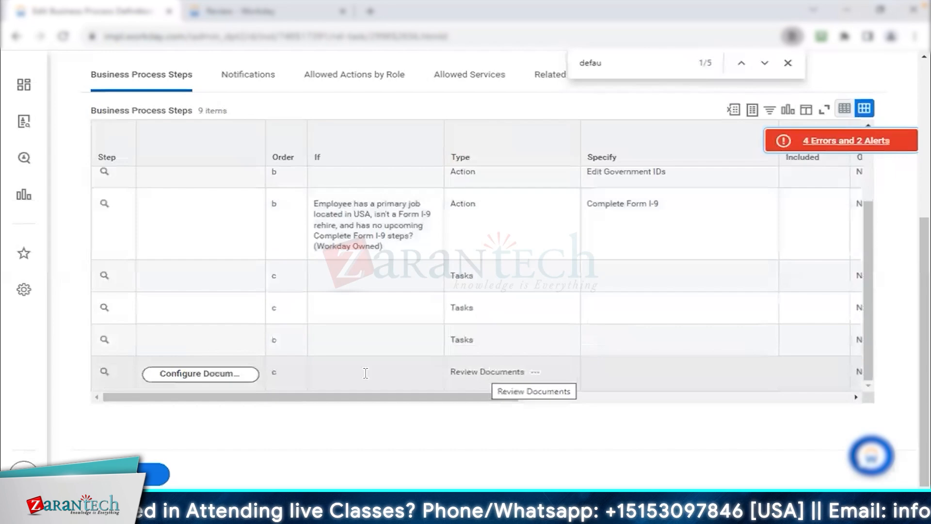
click(218, 377)
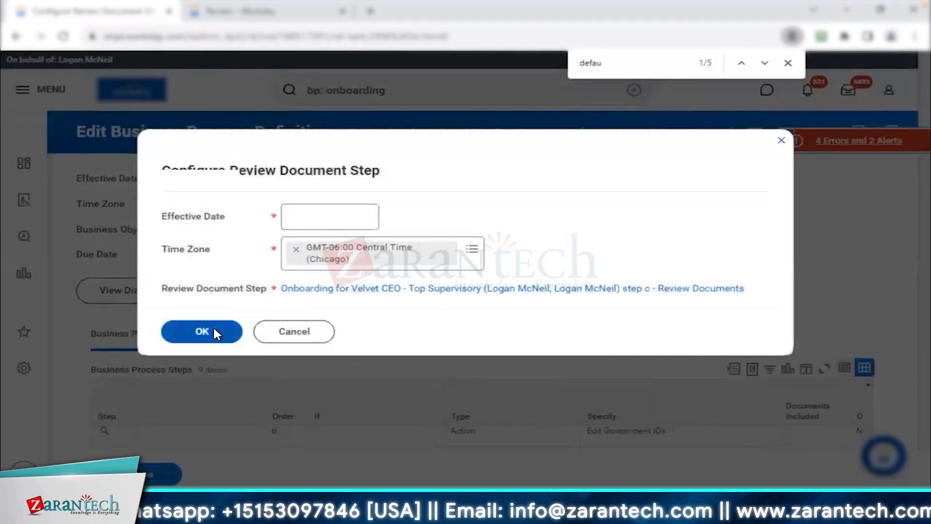
click(216, 332)
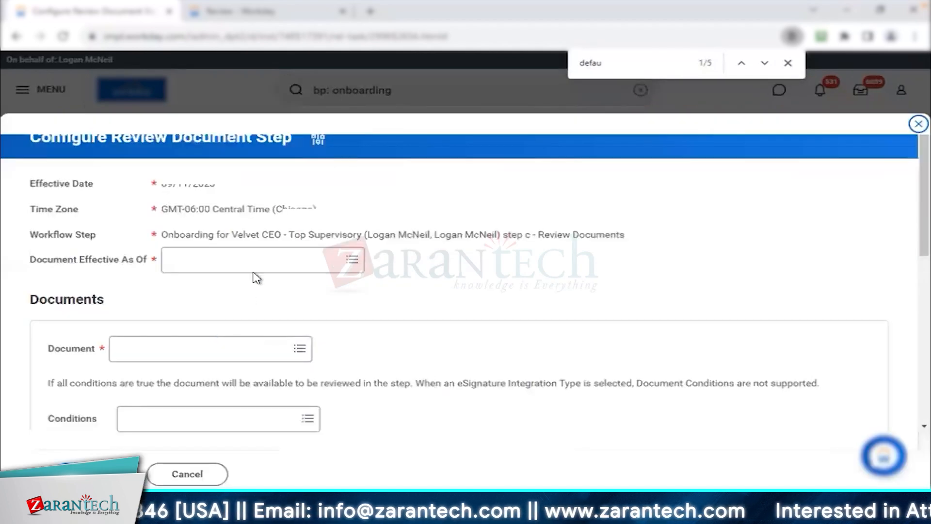
click(257, 264)
text(effec date)
key(Return)
scroll(438, 281, down, 3)
Choose the Bring Your Dog to Work Application with instructions 'Please ensure your approval with the instructions.'
click(283, 200)
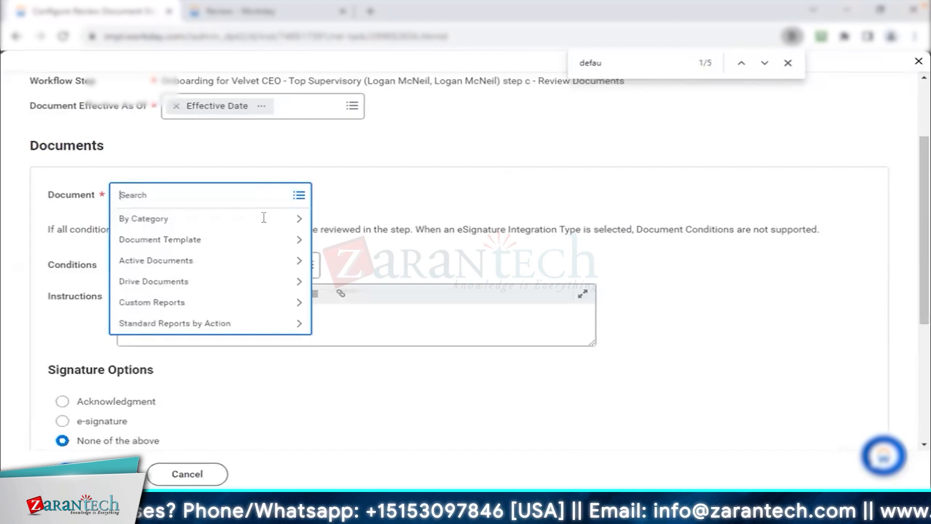
click(209, 260)
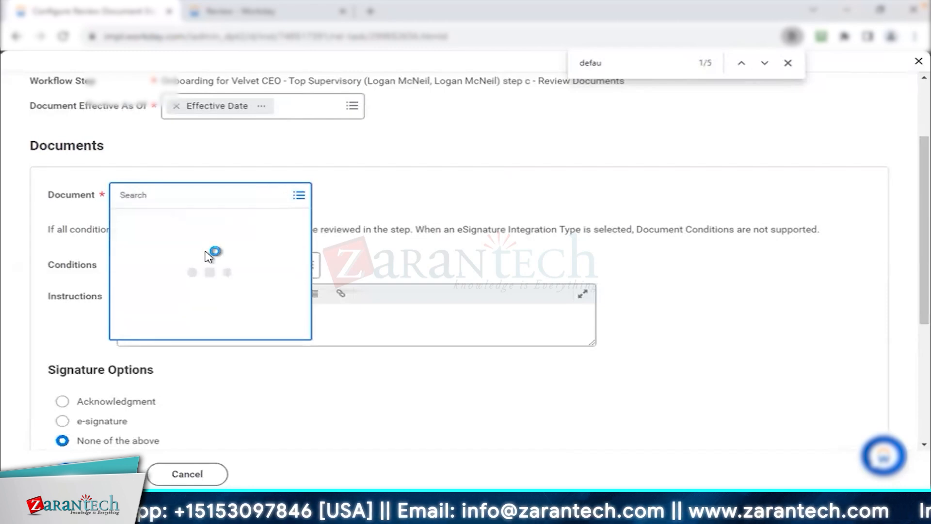
scroll(228, 409, down, 1)
click(189, 374)
click(227, 328)
text(Pleas)
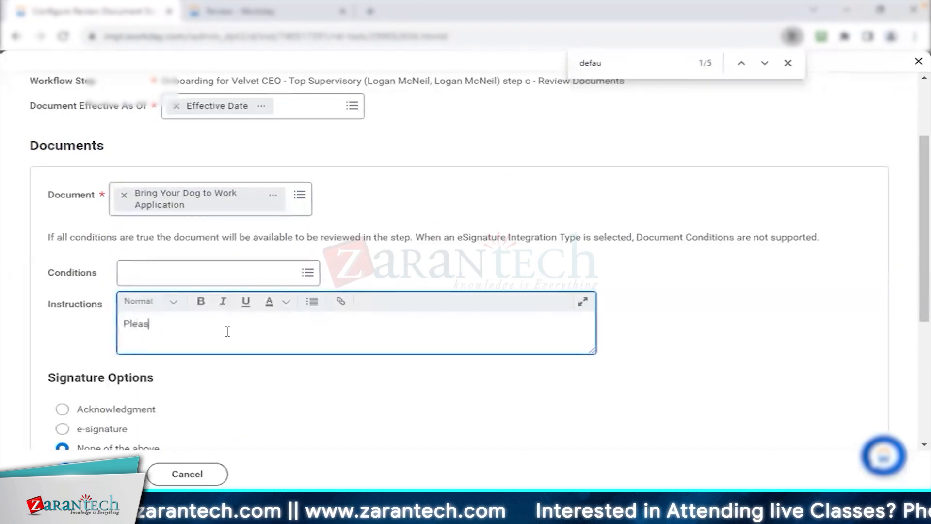
text(e ensure your approval with the instructions.)
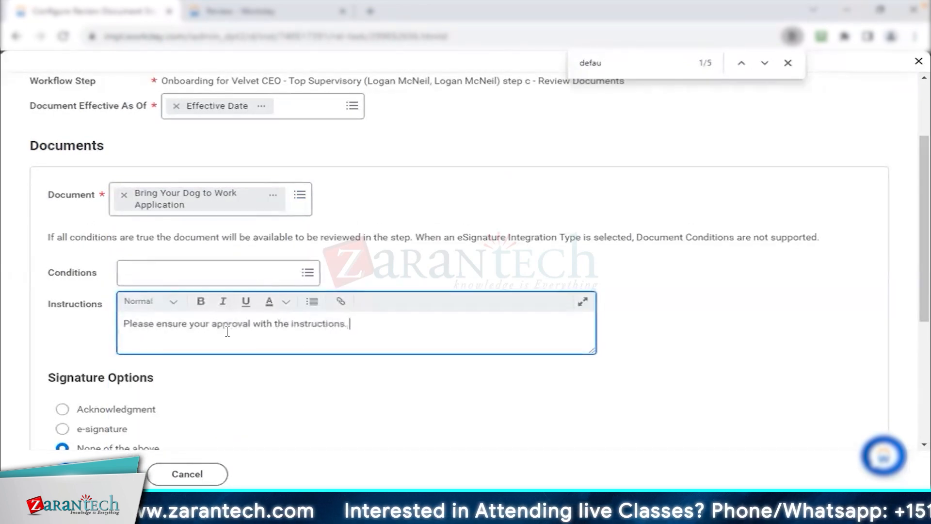
Require an acknowledgment signature with statement 'Please ack.' and add the document
scroll(227, 331, down, 2)
drag(134, 300, 49, 299)
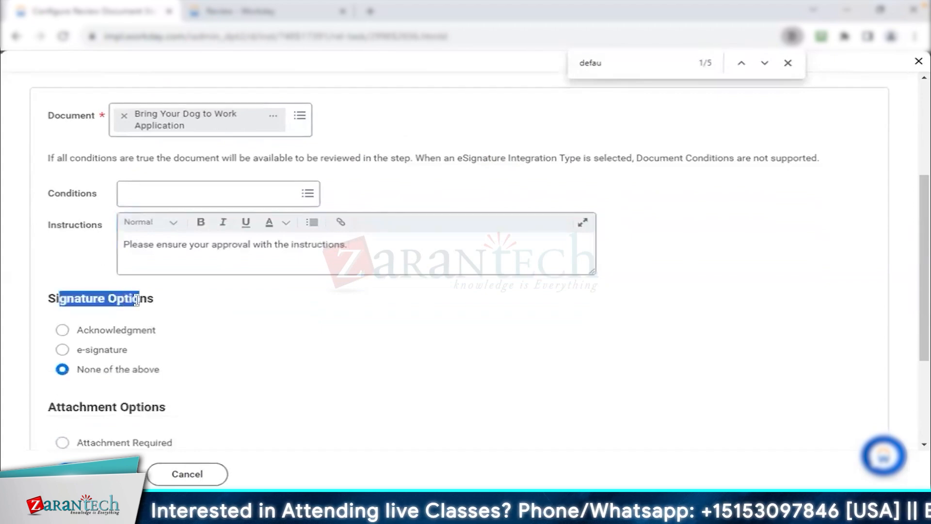
click(120, 332)
click(264, 426)
text(Please ack.)
scroll(108, 456, down, 5)
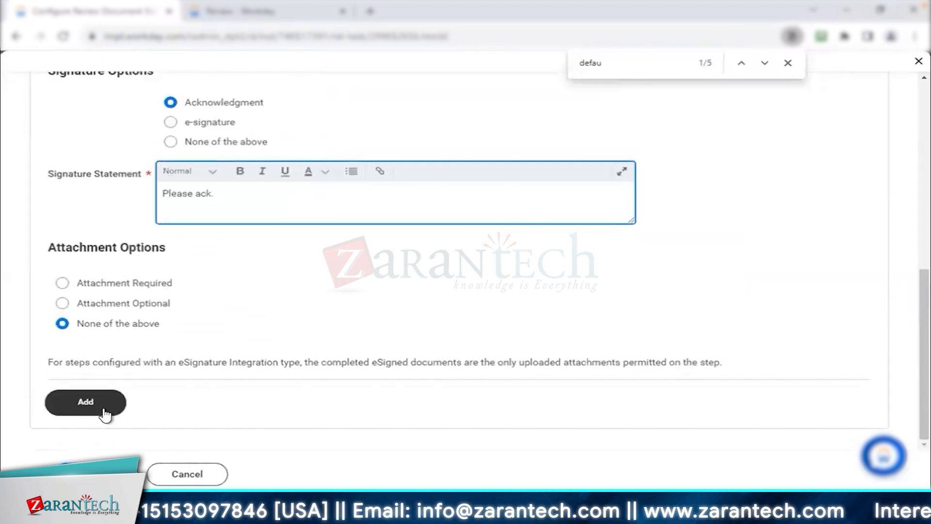
click(85, 402)
scroll(493, 162, down, 1)
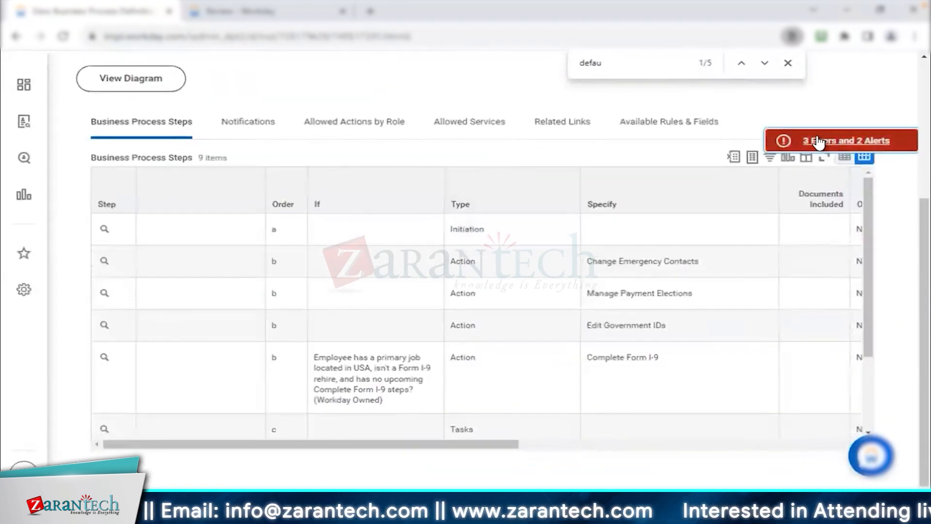
Select the first Tasks row (step c) and bring up its Business Process actions
scroll(485, 368, down, 3)
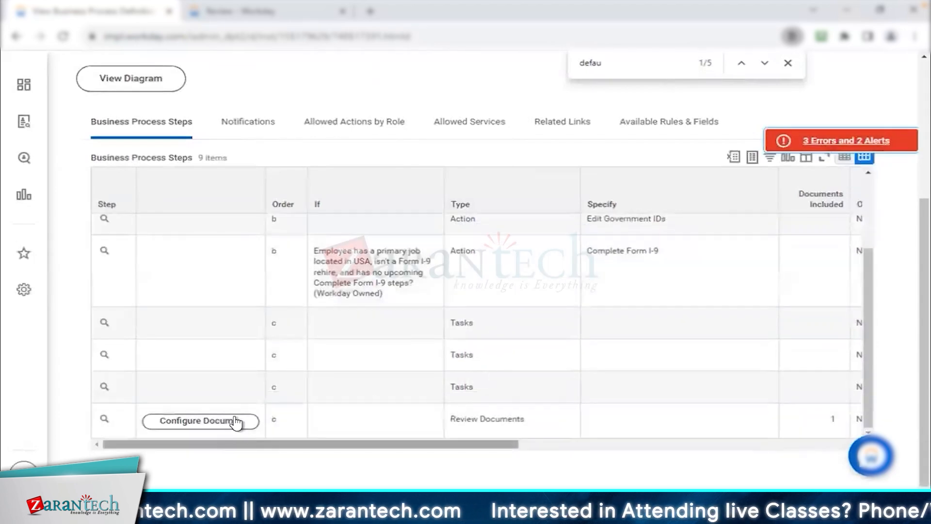
drag(459, 322, 453, 322)
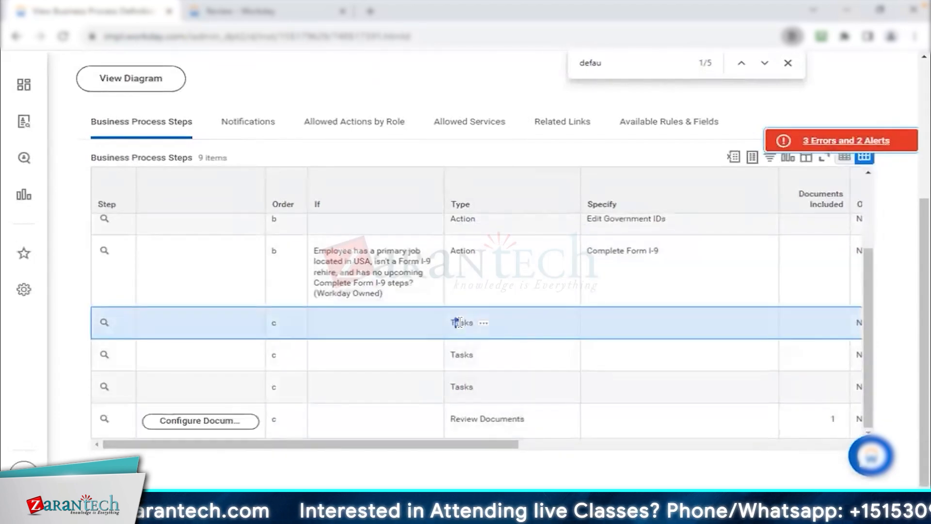
scroll(530, 377, right, 2)
double_click(401, 324)
scroll(384, 376, left, 2)
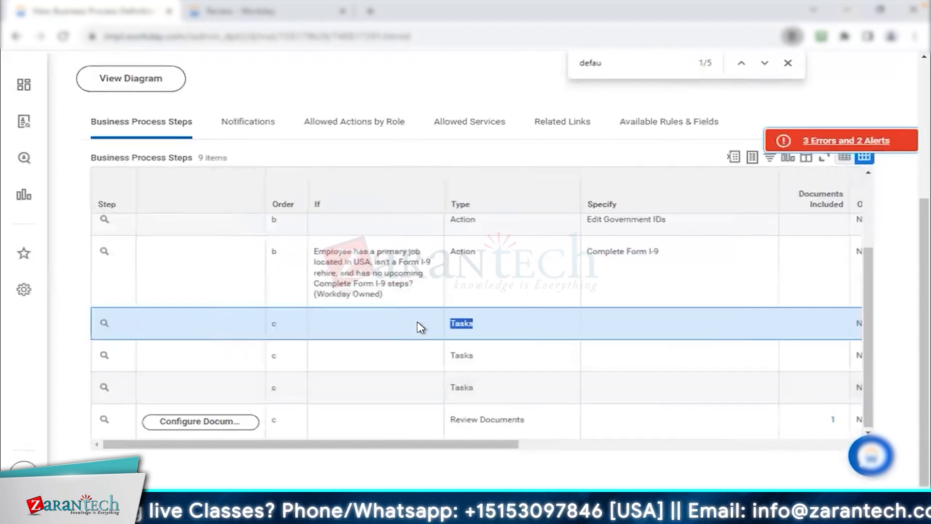
mouse_move(108, 326)
click(117, 325)
mouse_move(216, 205)
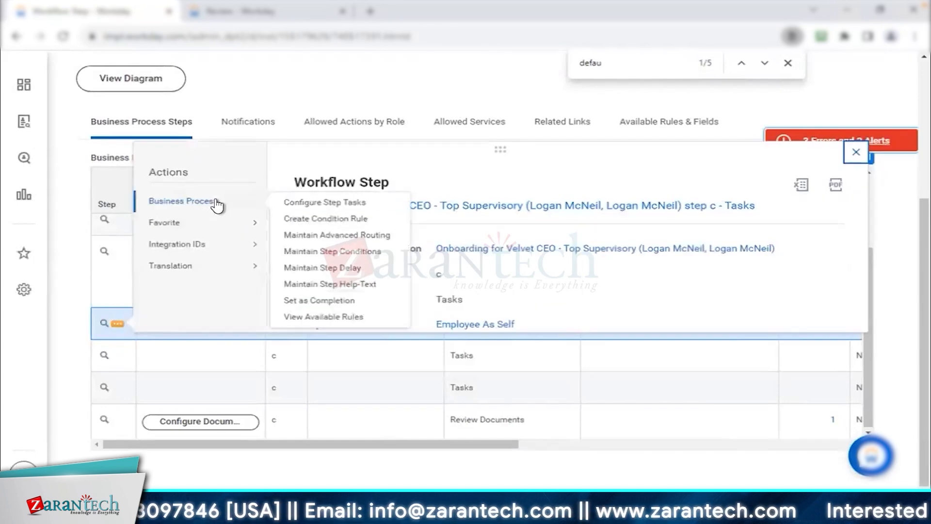
Add Home Contact Change, Personal Information Change and Legal Name Change as step c's tasks
click(340, 208)
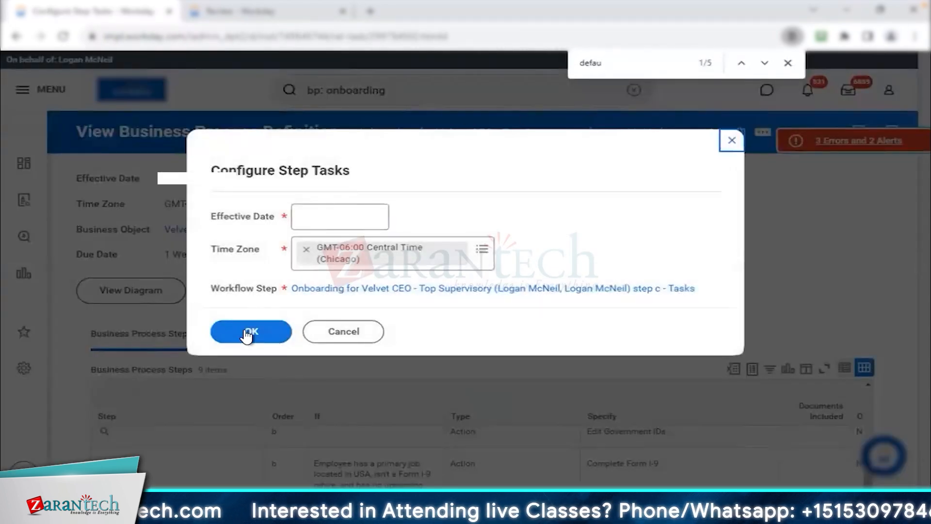
click(250, 330)
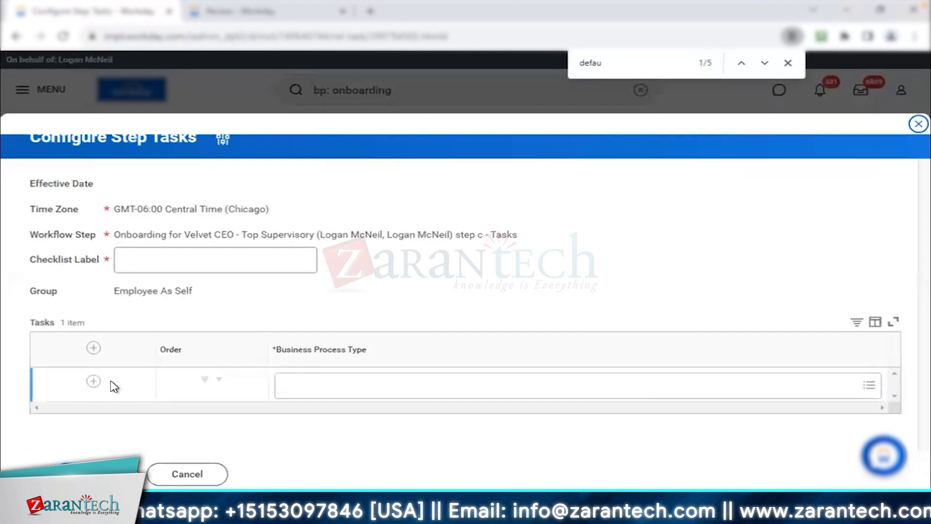
click(315, 390)
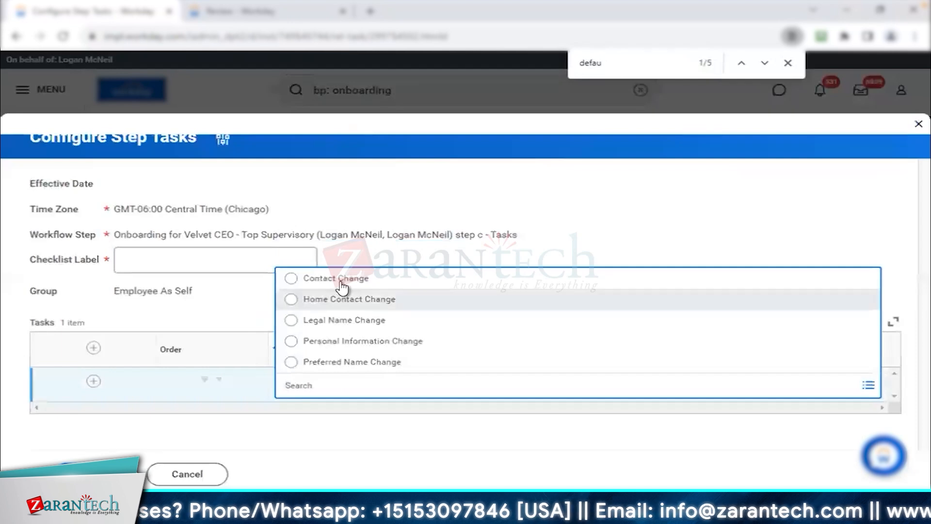
click(362, 304)
click(95, 381)
click(422, 418)
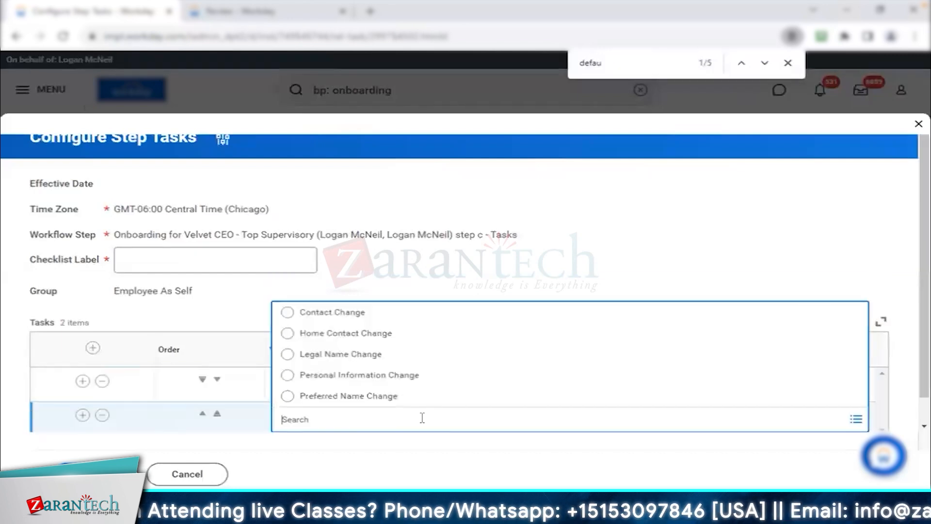
click(384, 377)
scroll(442, 301, down, 2)
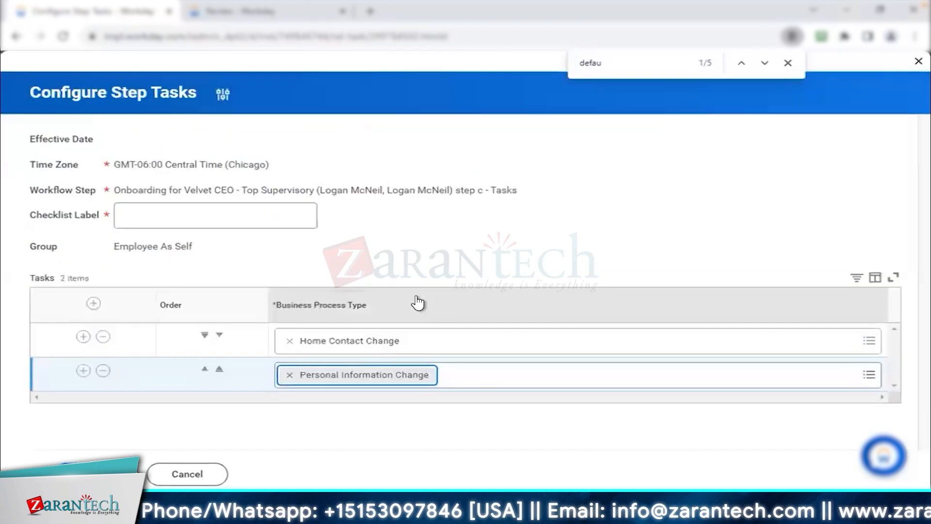
click(84, 371)
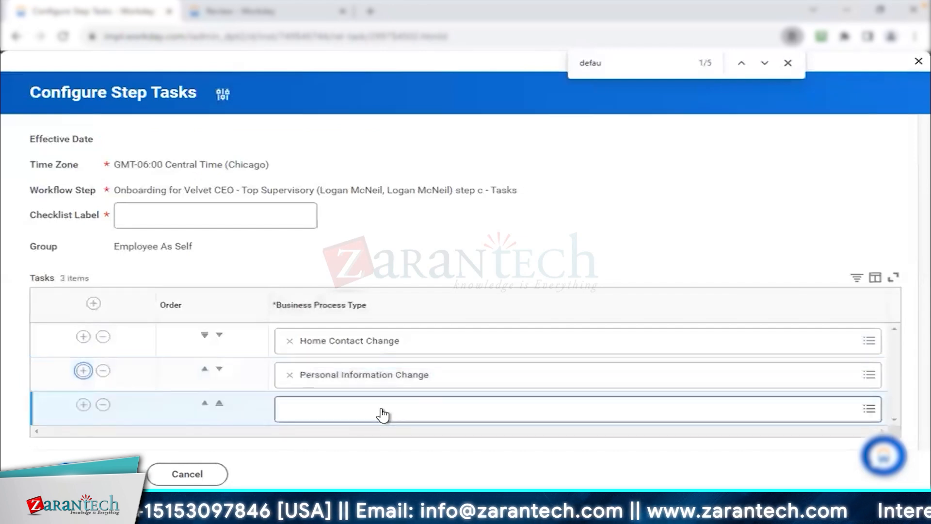
click(380, 413)
click(362, 345)
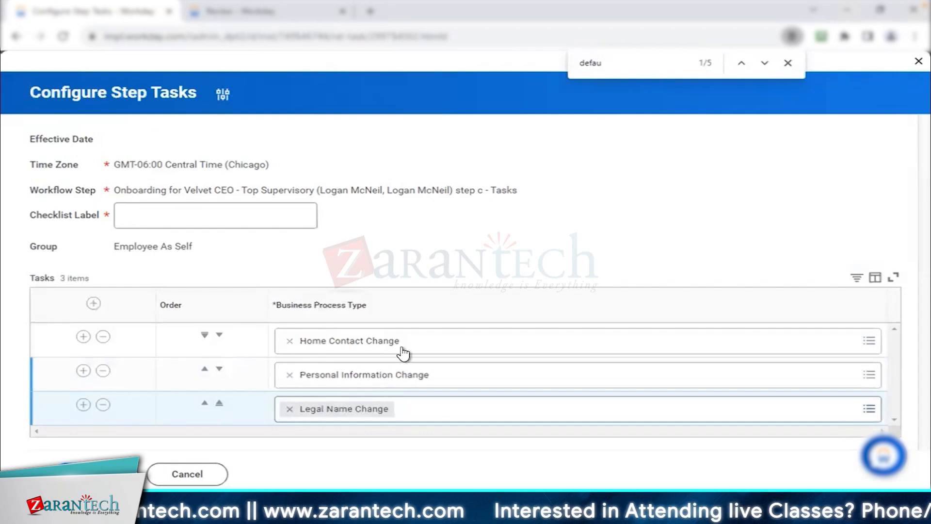
Set the checklist label to 'Personal Information', submit, and view the updated step
click(294, 218)
text(Personal Informa)
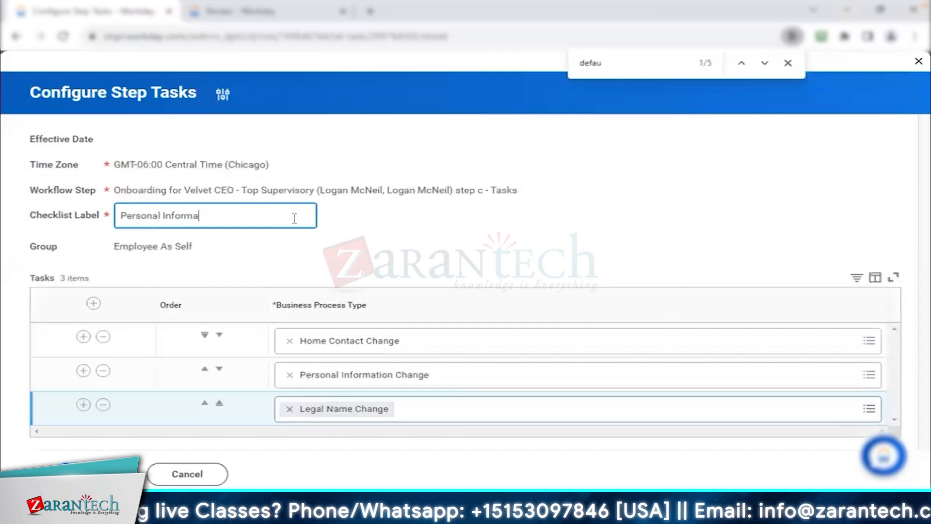
text(tion)
key(Return)
click(426, 233)
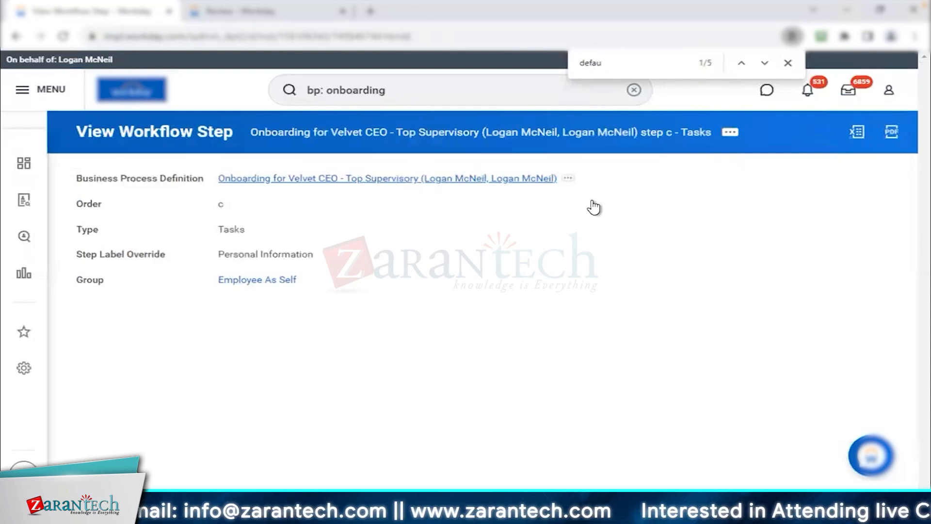
Return to the Business Process Definition and inspect the first Tasks step's row
key(alt+Left)
scroll(499, 391, down, 4)
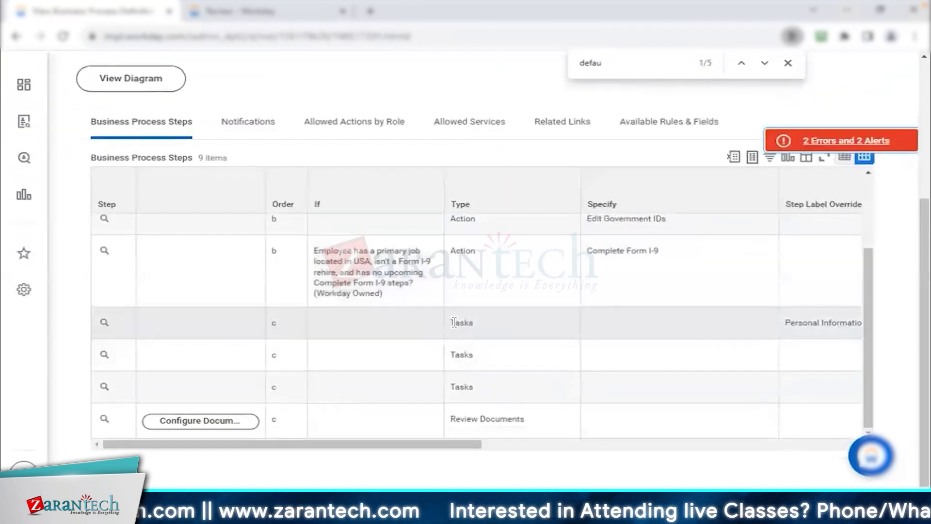
double_click(454, 323)
drag(474, 444, 563, 453)
drag(601, 324, 677, 330)
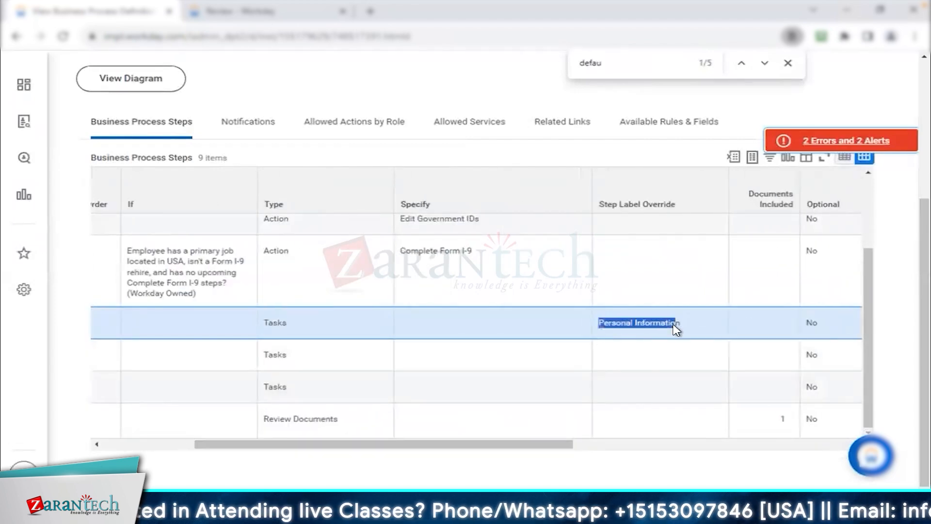
drag(529, 445, 316, 460)
Review the second and third Tasks rows and the Personal Information label override
click(483, 364)
click(491, 393)
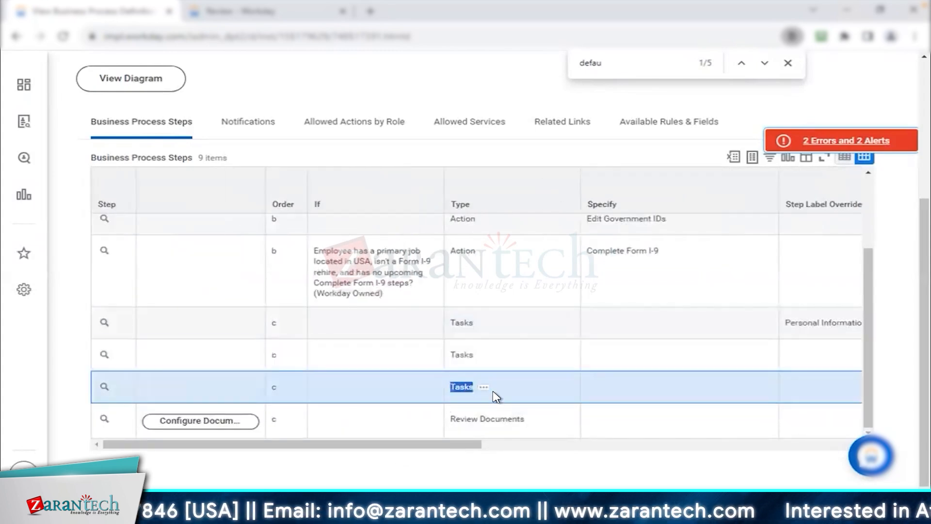
drag(458, 453, 519, 453)
drag(668, 328, 735, 330)
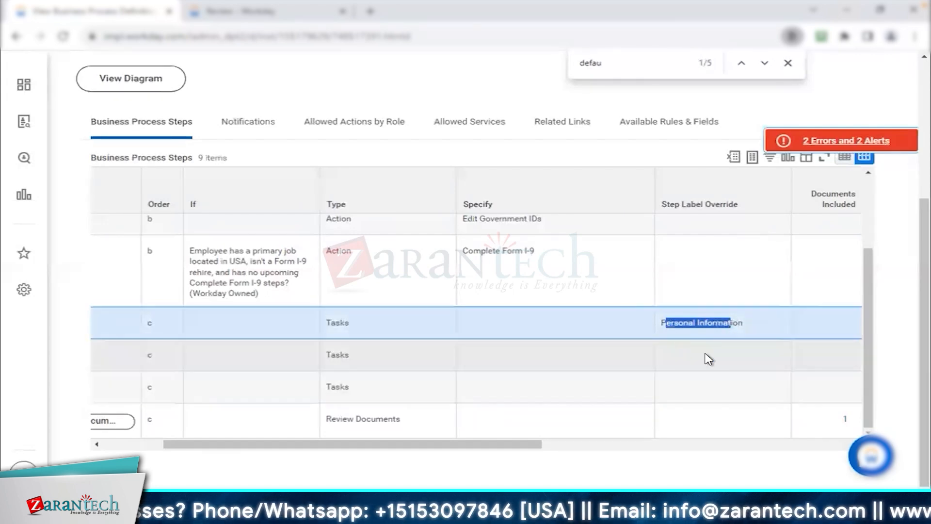
click(479, 389)
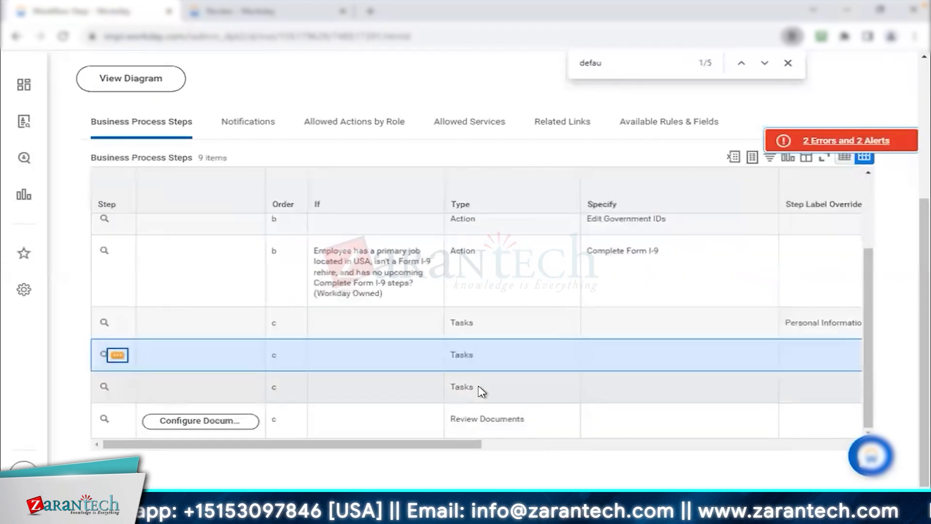
double_click(458, 354)
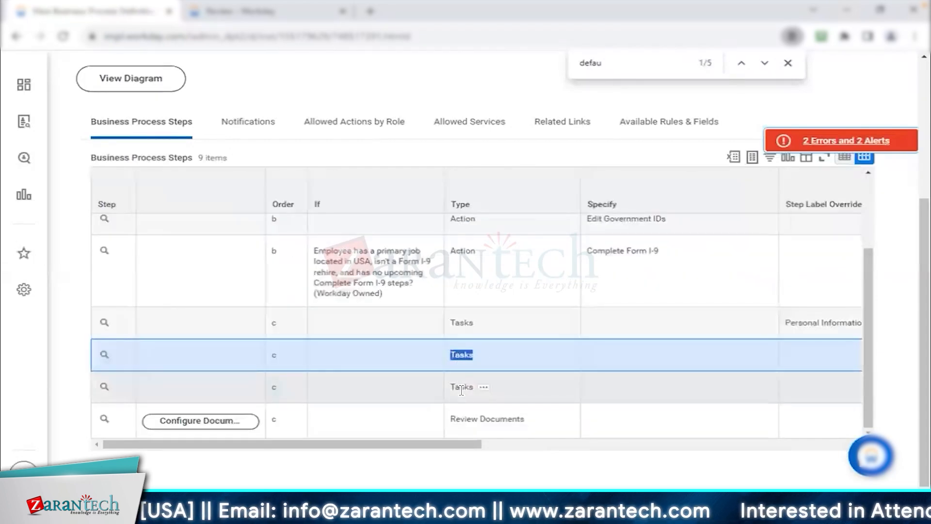
double_click(461, 388)
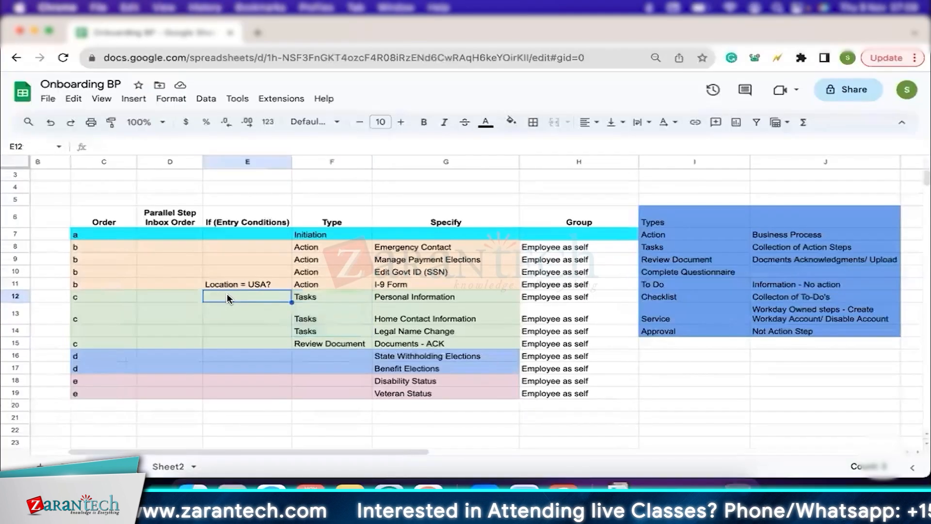
Compare the Tasks and Specify entries in F12:G14 of the Onboarding BP sheet
drag(339, 303, 350, 333)
drag(355, 301, 461, 336)
click(455, 299)
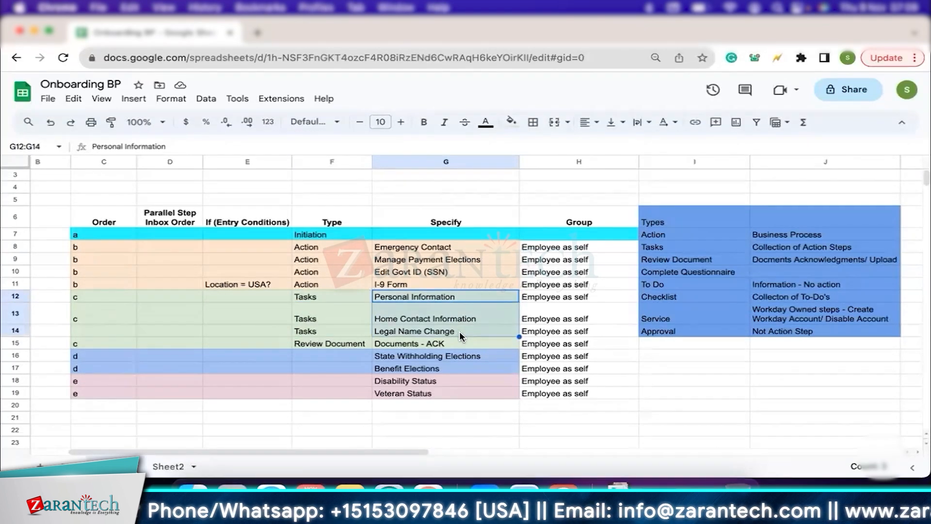
drag(351, 318, 346, 334)
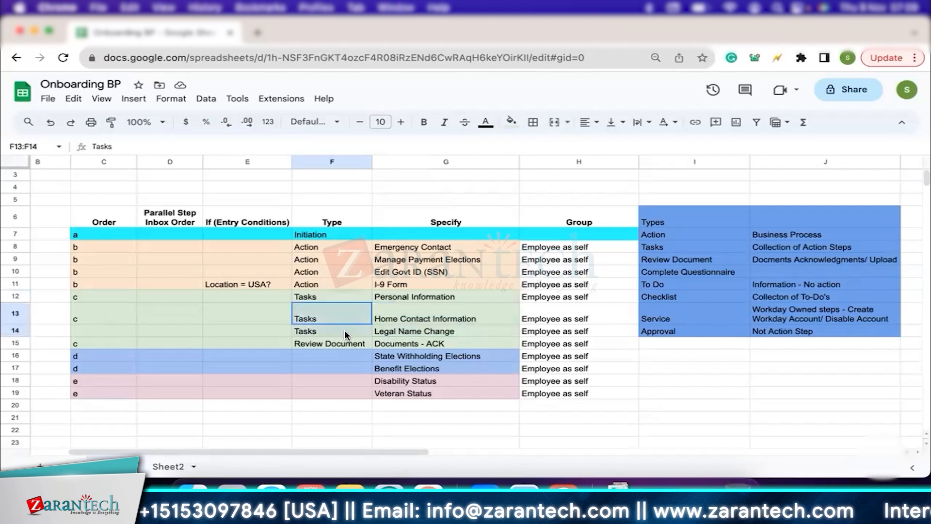
drag(127, 322, 316, 326)
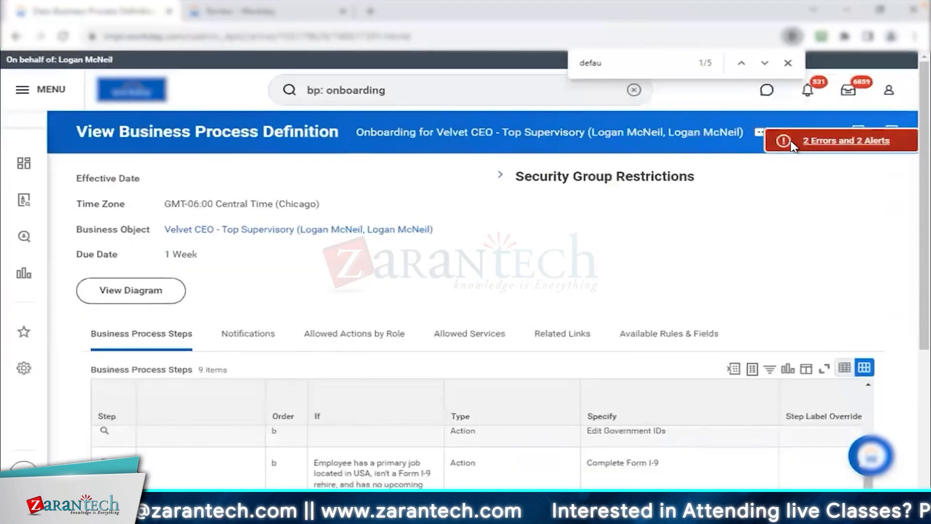
click(755, 132)
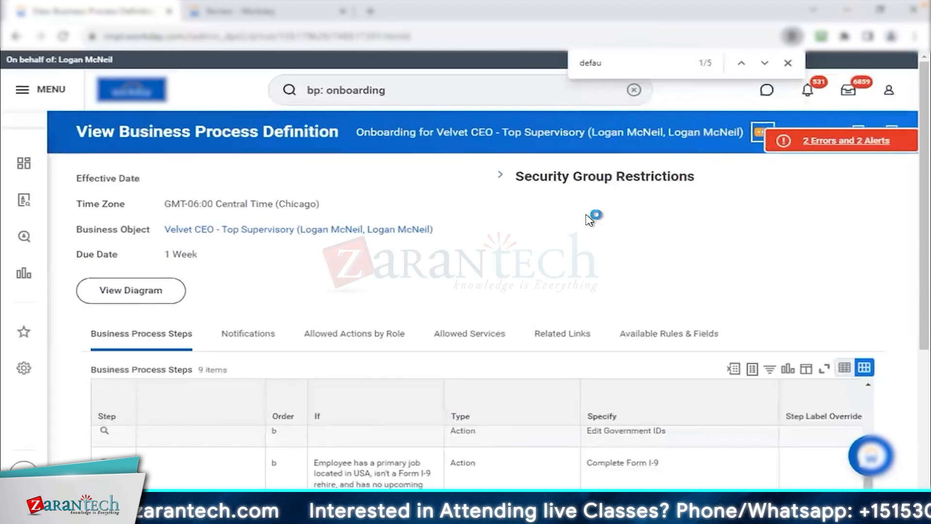
Start editing the definition and check the State Withholding Elections and Benefit Elections rows in the sheet
click(262, 215)
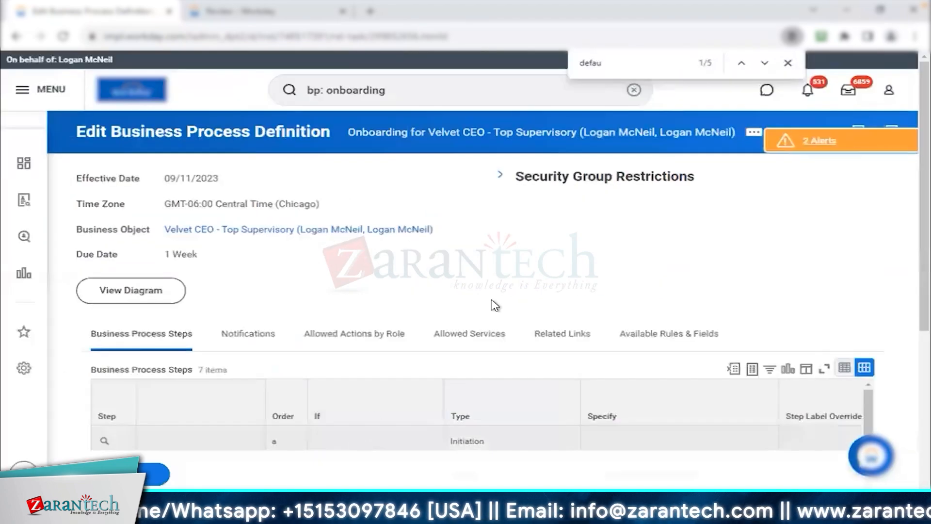
scroll(598, 333, down, 5)
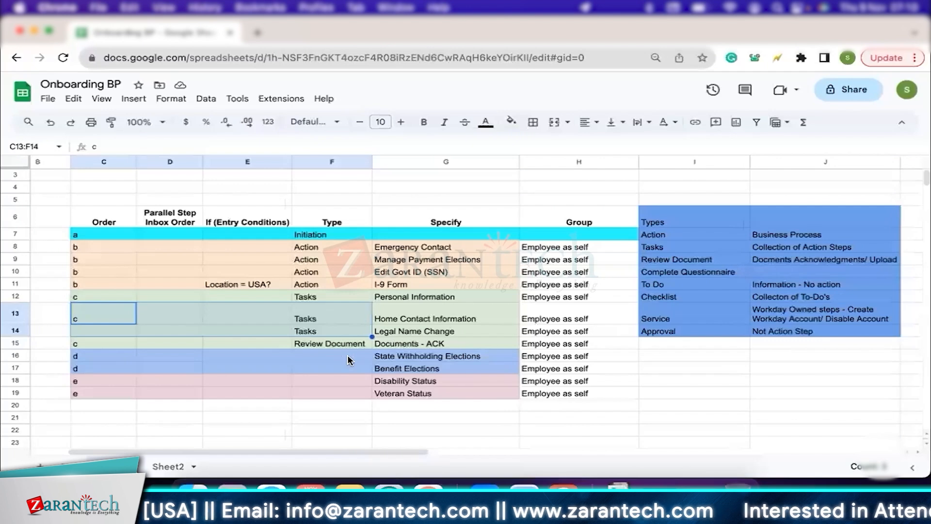
drag(347, 354, 412, 360)
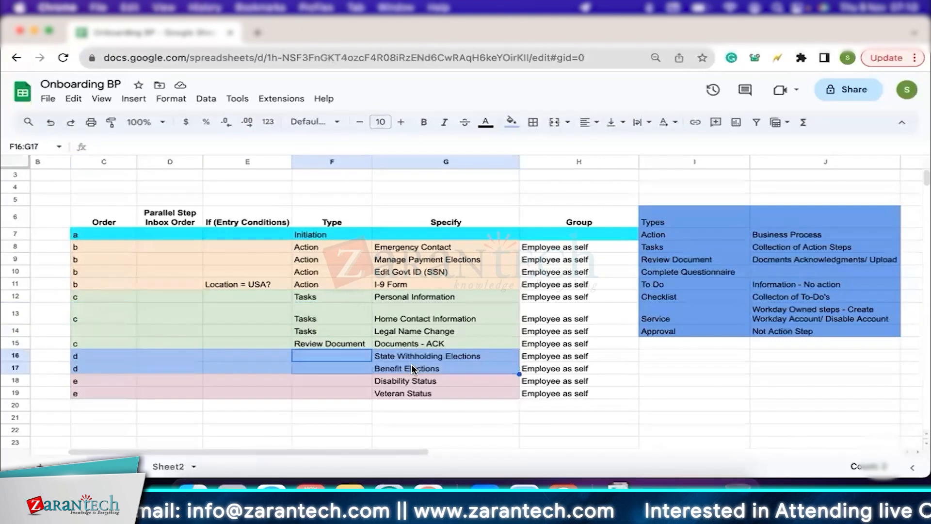
click(438, 357)
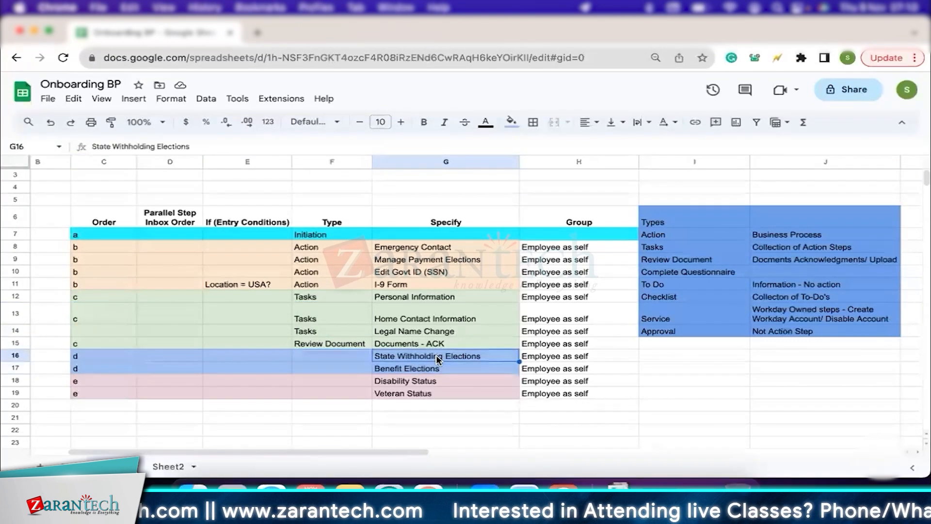
click(442, 369)
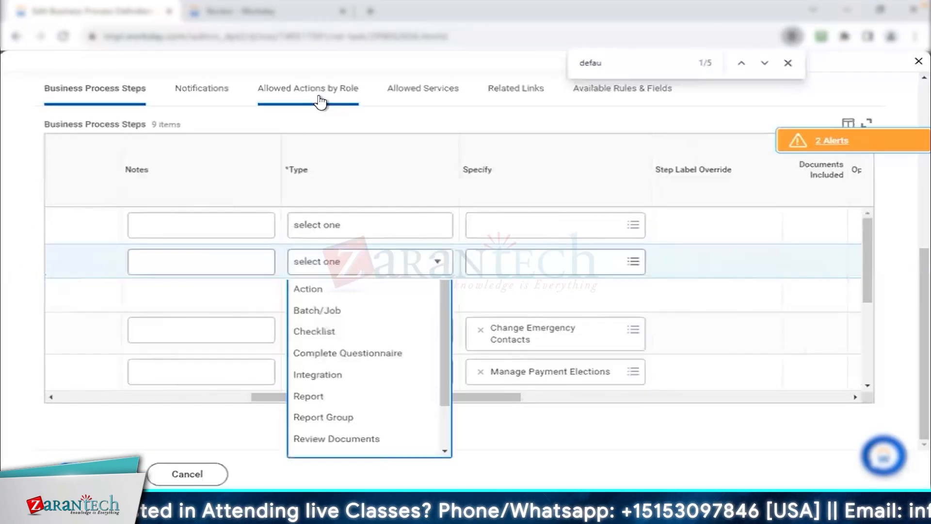
Filter Allowed Actions by 'witholding' and tick the federal and state/local withholding election actions
click(320, 102)
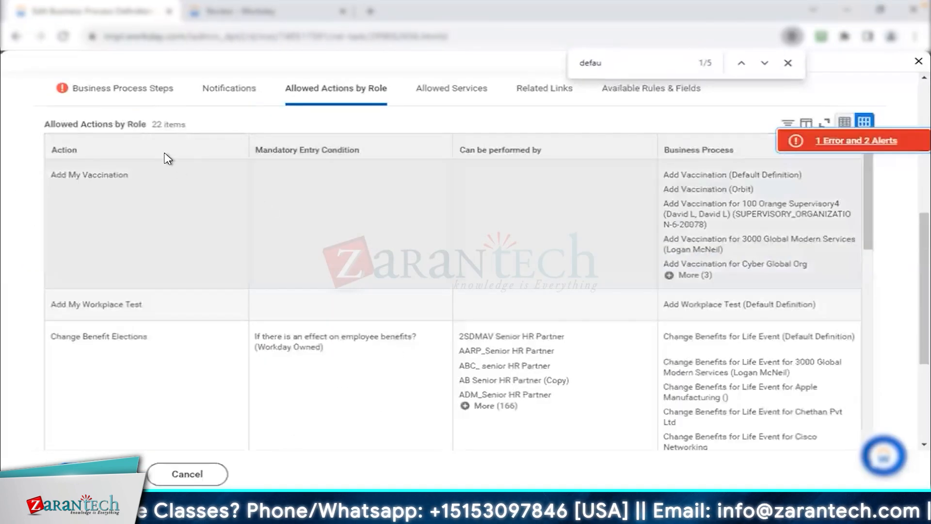
click(170, 155)
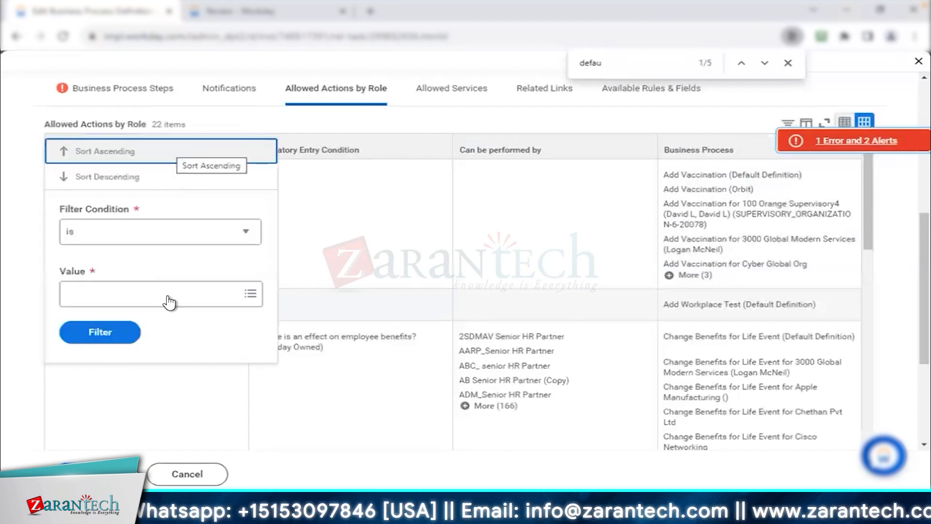
click(169, 294)
text(witho)
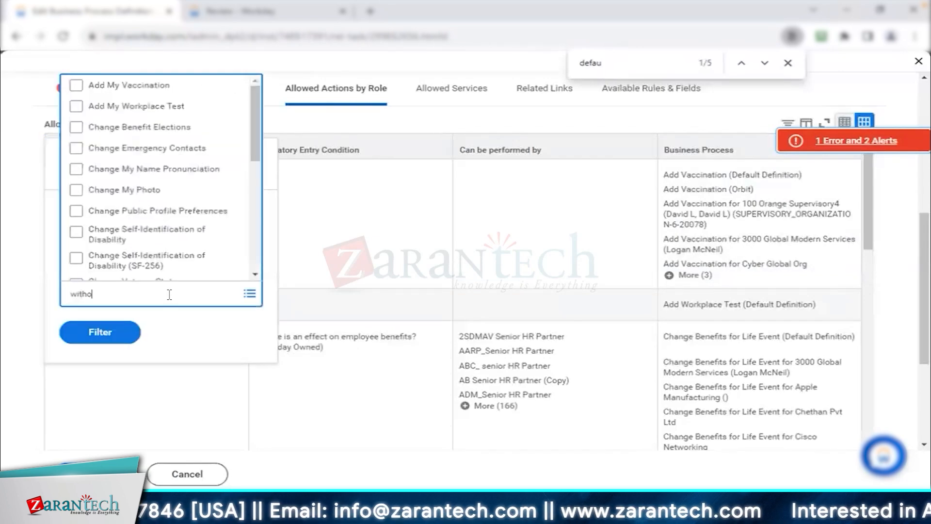
text(lding)
key(Return)
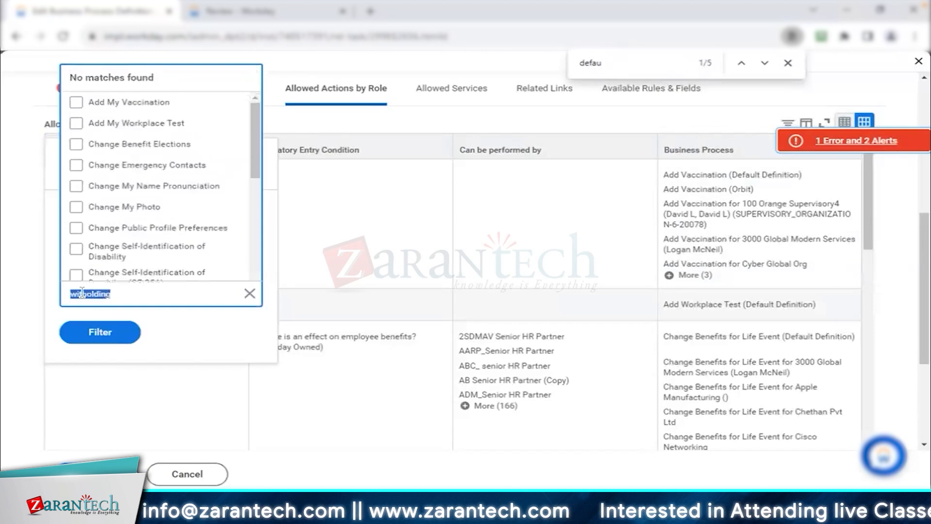
click(156, 250)
click(166, 274)
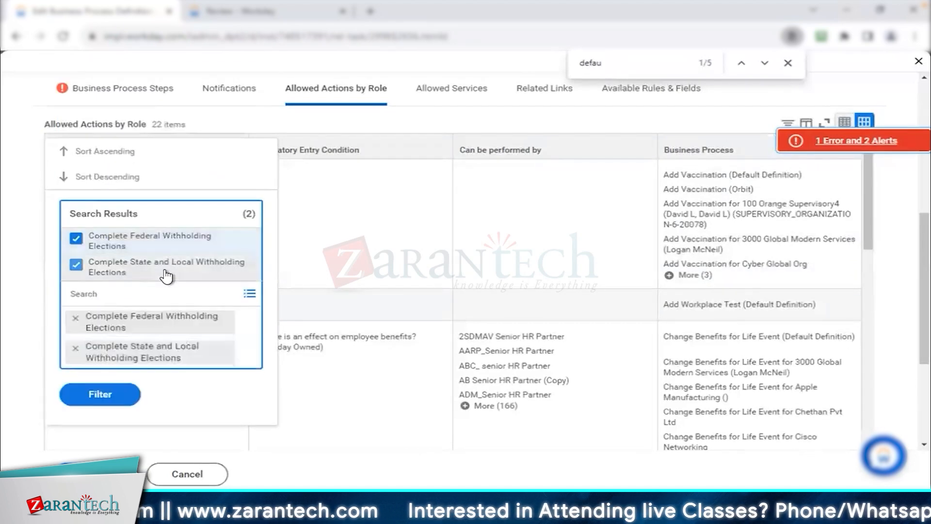
Add an Action step for Complete Federal Withholding Elections in Business Process Steps
right_click(170, 272)
click(194, 276)
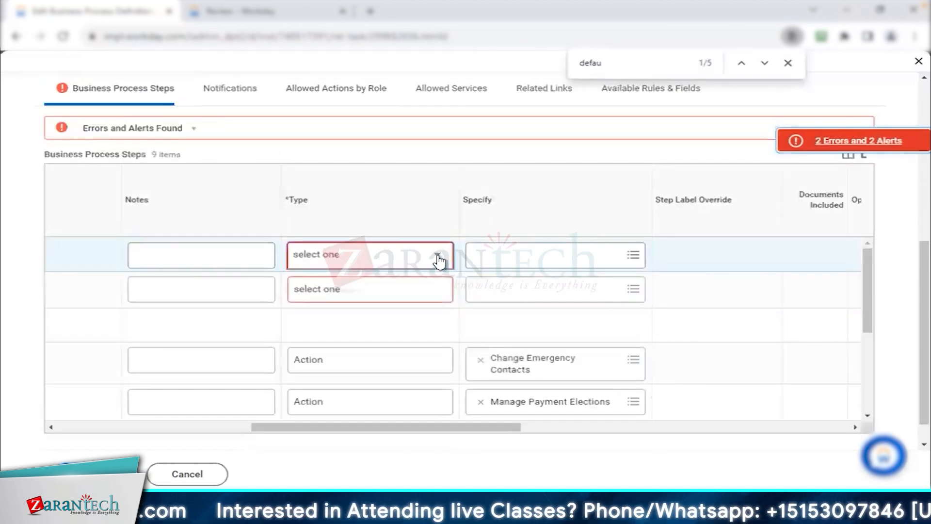
click(439, 262)
click(387, 298)
click(534, 258)
text(election)
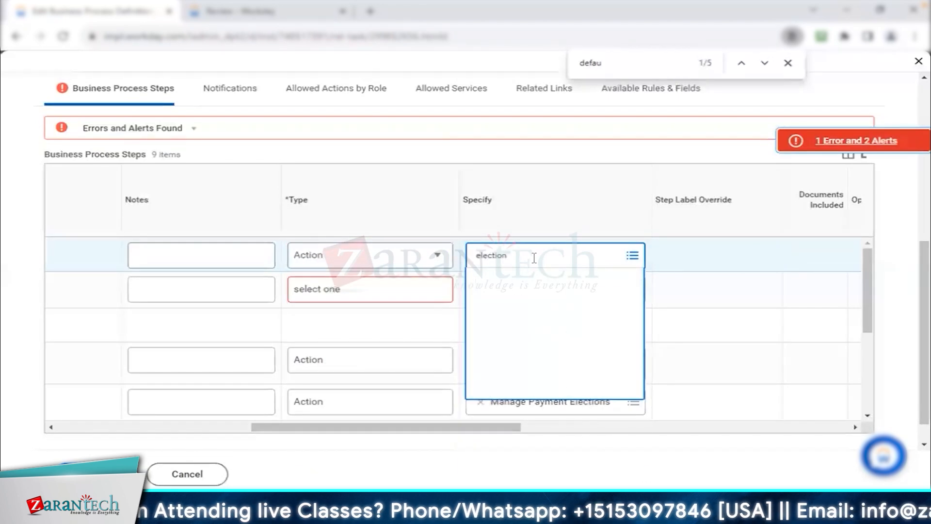
click(529, 349)
Add an Action step for Change Benefit Elections and check the error list
click(440, 298)
click(320, 106)
click(524, 269)
text(benefit)
key(Return)
click(524, 296)
scroll(419, 313, left, 10)
click(830, 139)
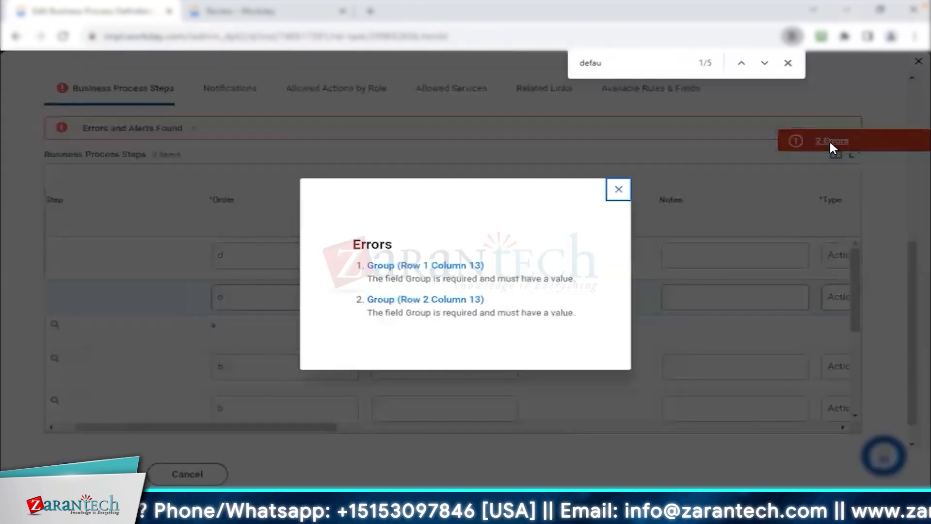
click(617, 190)
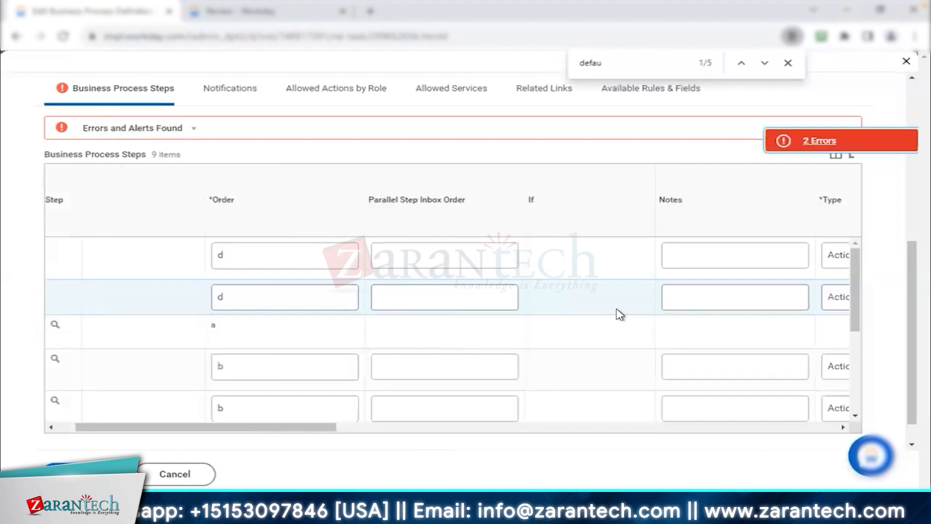
scroll(620, 314, right, 15)
Assign the Employee As Self group to the two new withholding and benefit steps
click(384, 259)
text(empl as self)
key(Return)
click(389, 303)
click(496, 307)
click(348, 305)
text(empl as self)
key(Return)
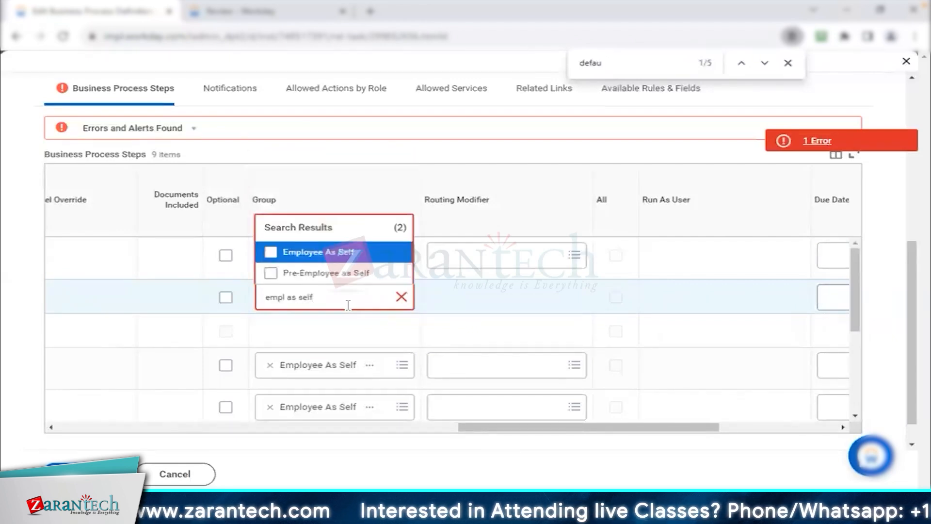
key(Return)
click(508, 316)
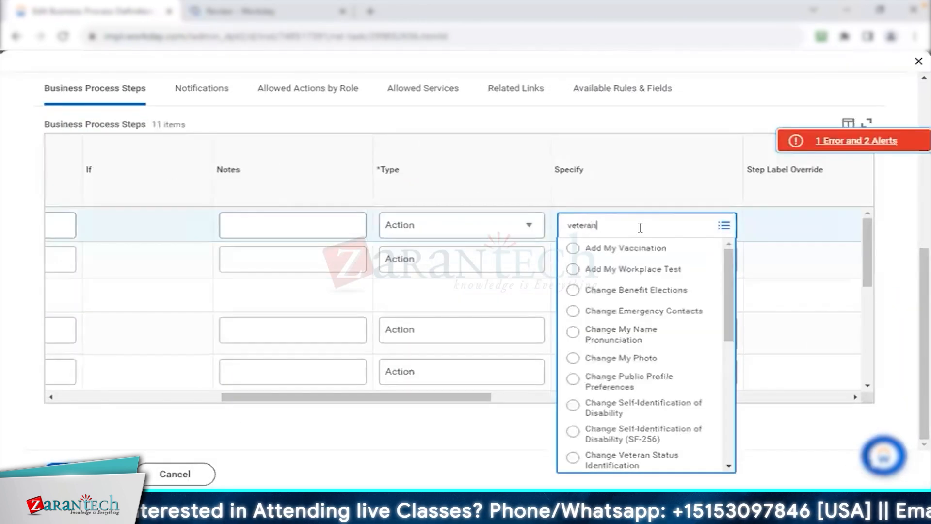
Set a new step's action to Change Self-Identification of Disability
key(Return)
click(593, 272)
text(disability)
key(Return)
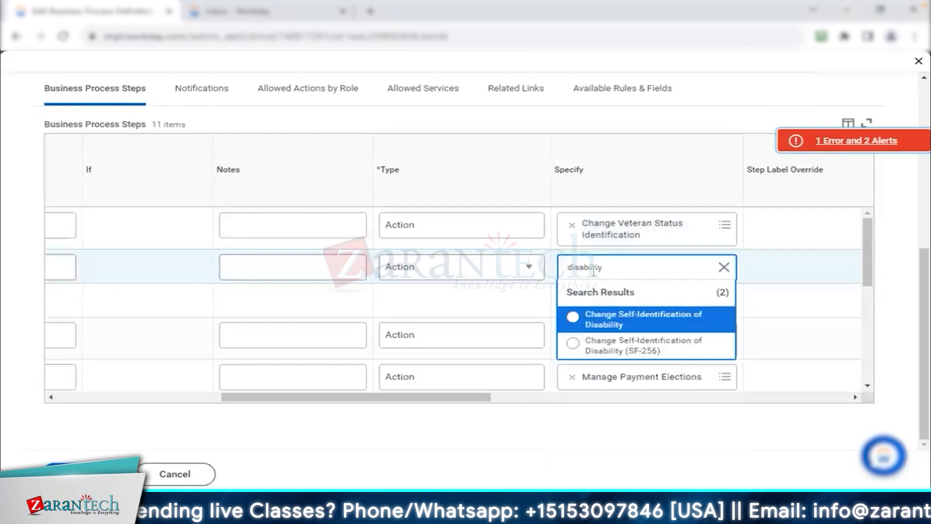
click(572, 316)
Paste Employee As Self as the group for the veteran status and disability steps
drag(465, 398, 643, 398)
right_click(523, 345)
click(547, 394)
click(522, 229)
key(ctrl+v)
key(Return)
click(522, 267)
key(ctrl+v)
key(Return)
click(171, 443)
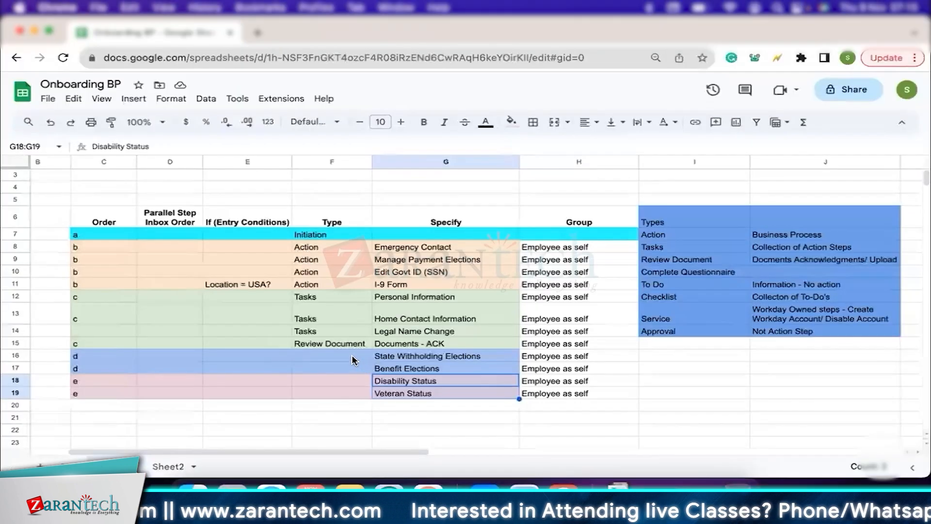
Enter 'Action' in cell F16 for the State Withholding Elections row
click(354, 360)
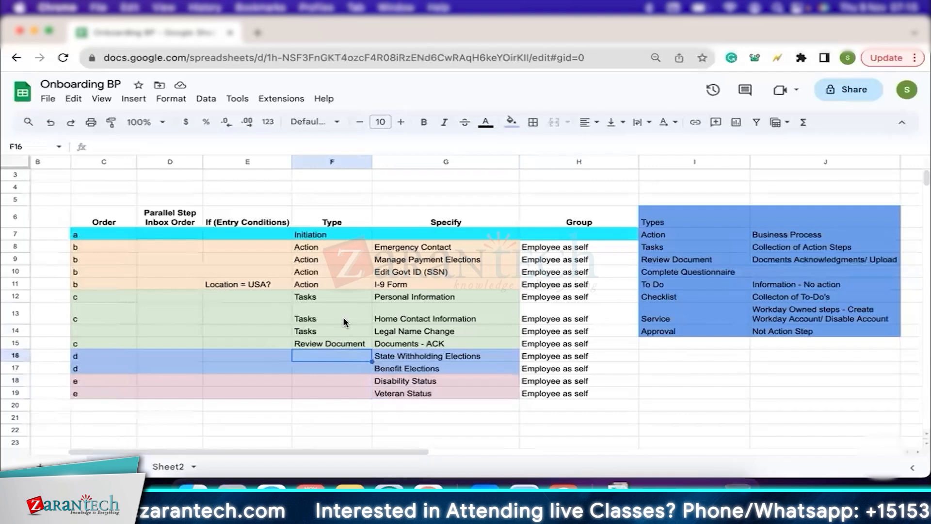
text(Action)
key(Return)
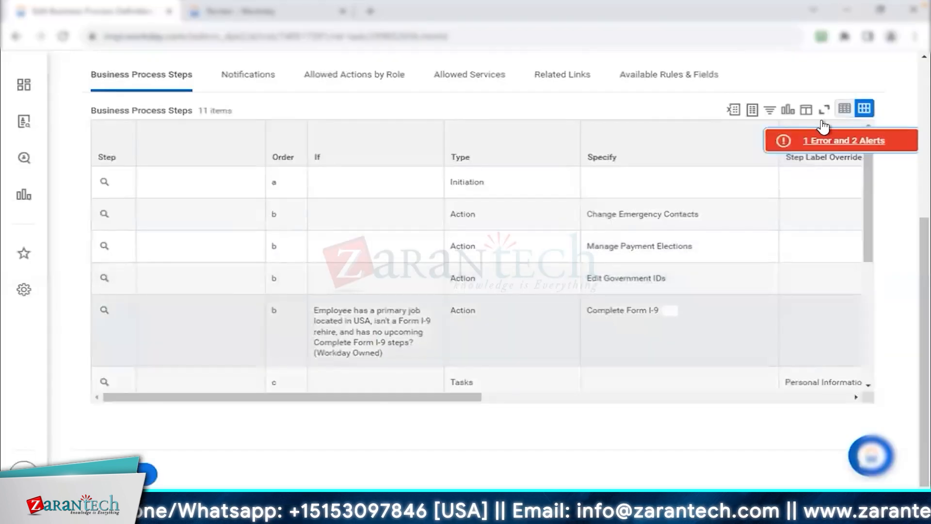
Expand the steps table to full window and review the Complete Form I-9 step and condition
click(826, 110)
scroll(578, 244, right, 3)
click(417, 296)
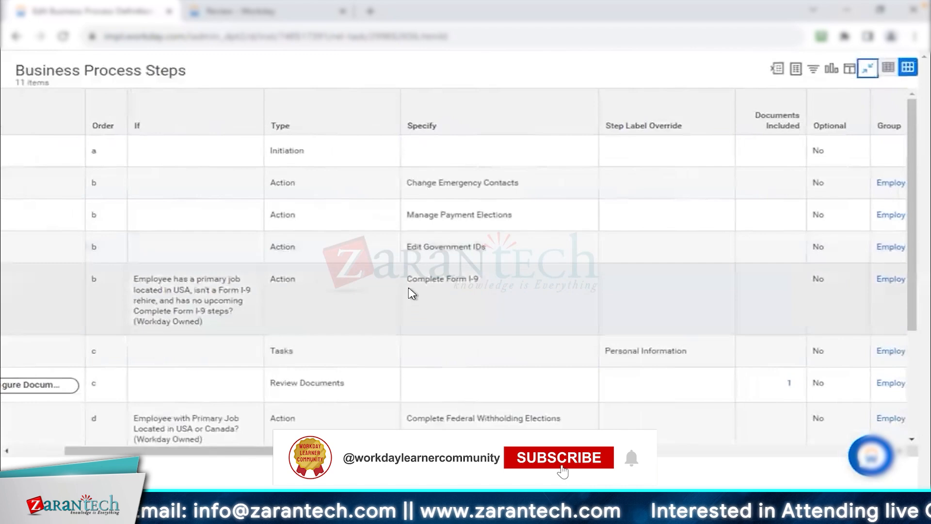
drag(407, 279, 478, 282)
drag(134, 278, 197, 322)
drag(425, 280, 457, 281)
scroll(481, 376, down, 2)
Review the withholding, benefit, veteran status and Edit Government IDs steps and their entry conditions
drag(413, 329, 524, 328)
drag(152, 337, 203, 348)
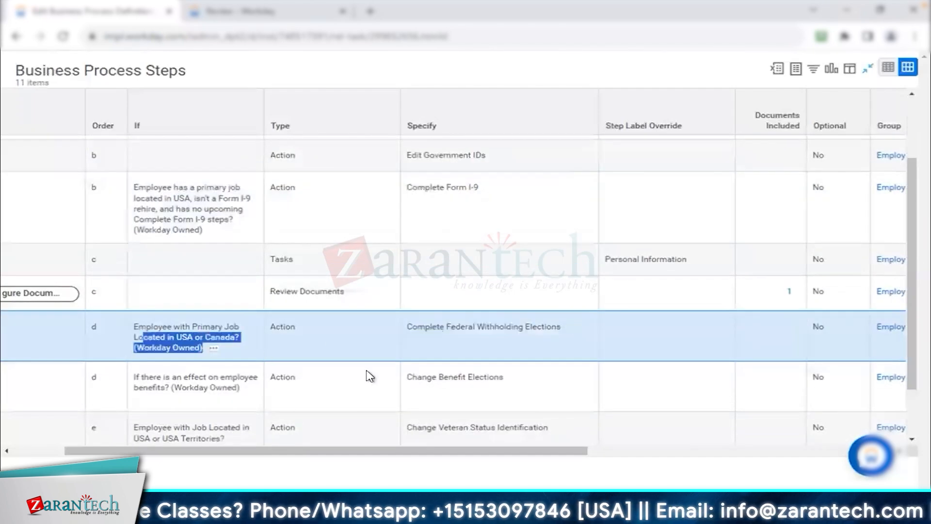
drag(407, 376, 470, 377)
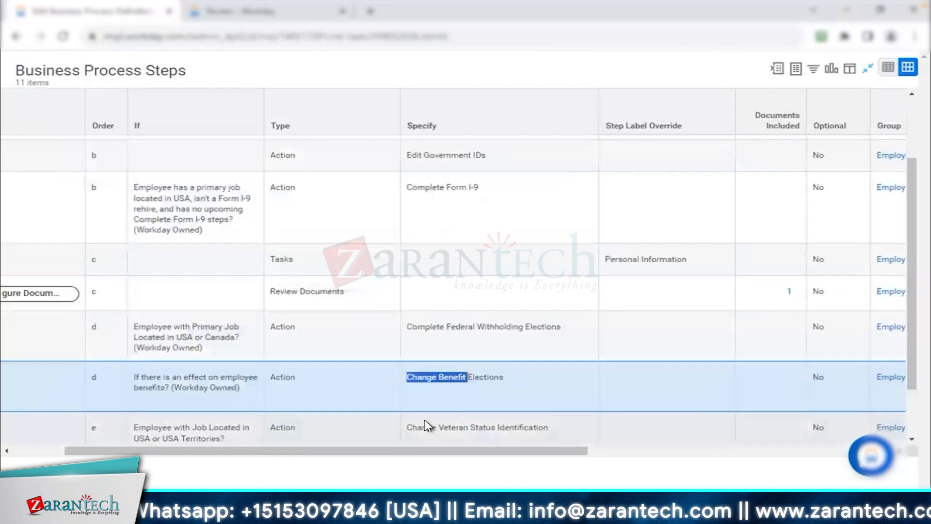
drag(422, 426, 504, 424)
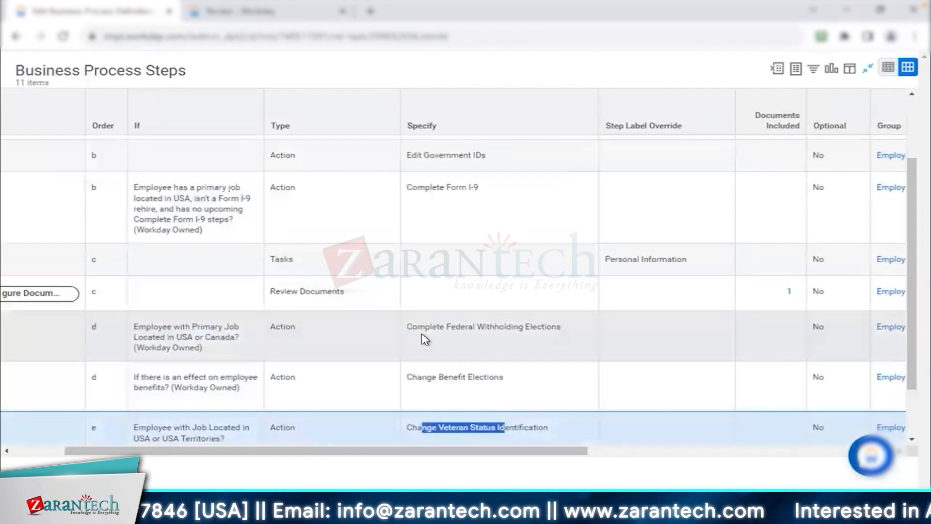
drag(416, 329, 494, 330)
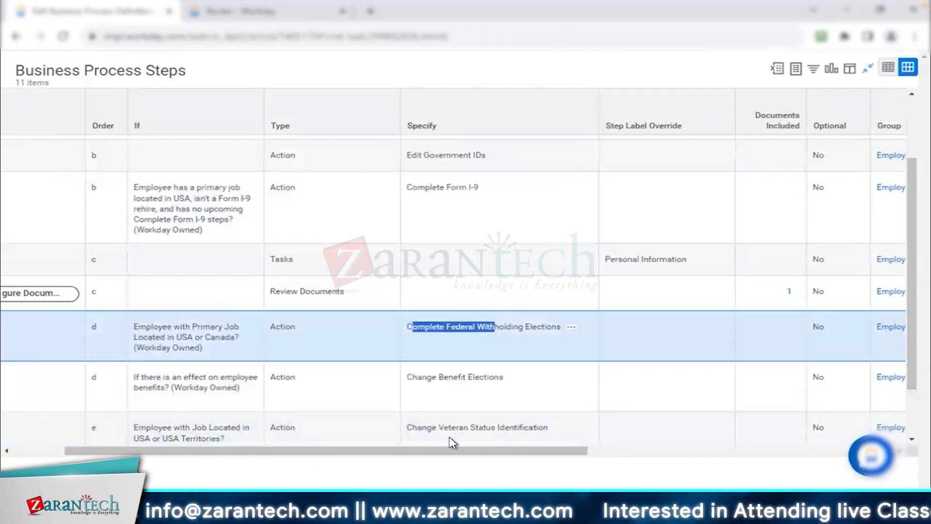
drag(419, 427, 513, 428)
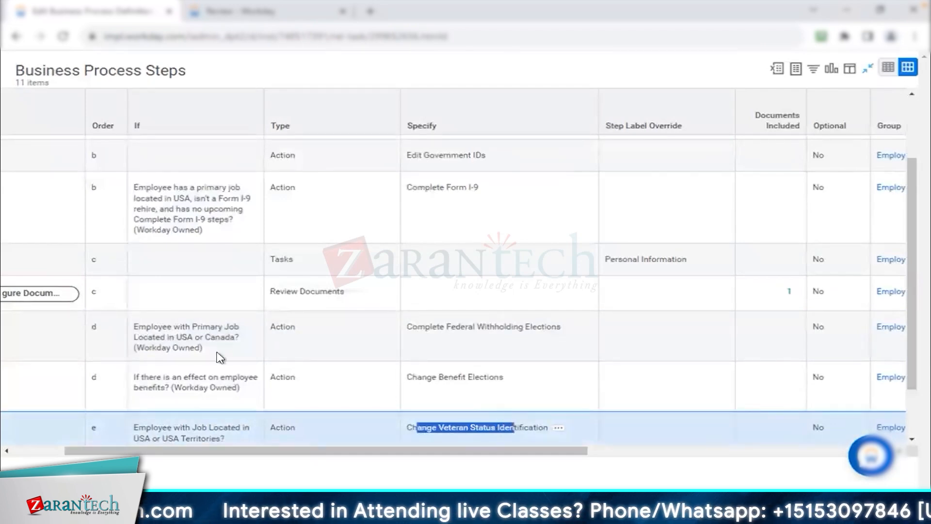
drag(152, 327, 207, 335)
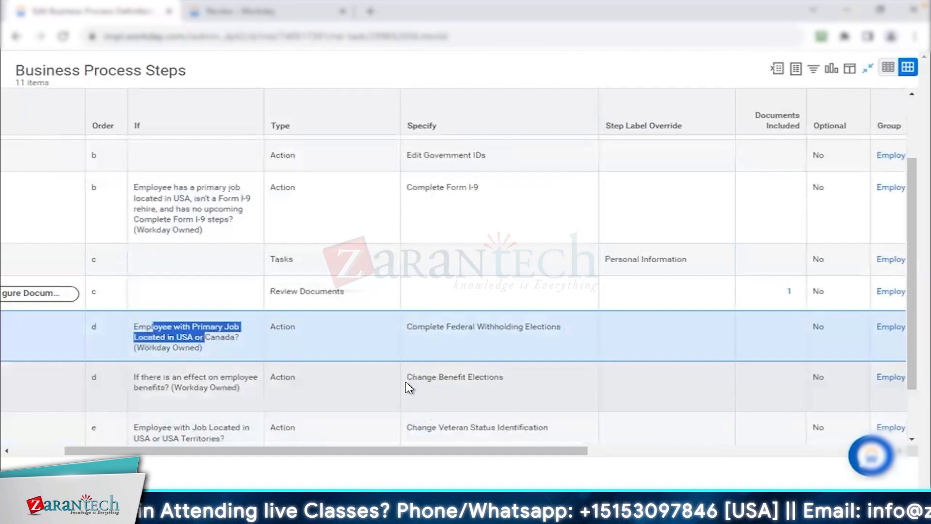
drag(409, 381, 479, 387)
drag(139, 378, 242, 391)
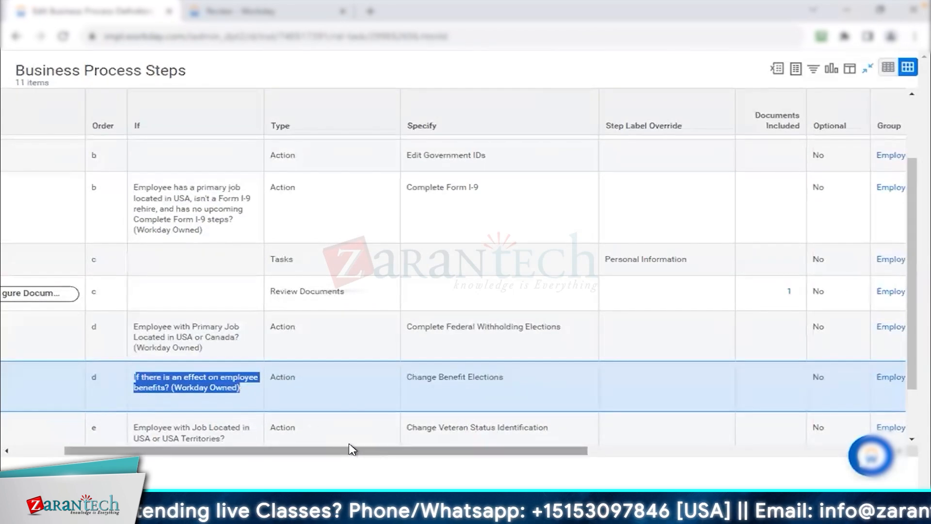
drag(349, 451, 204, 453)
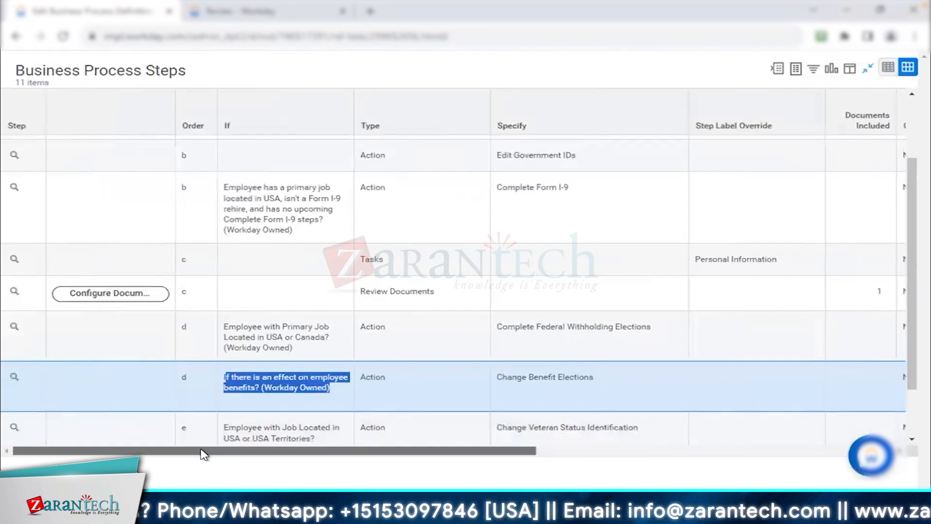
scroll(360, 308, up, 1)
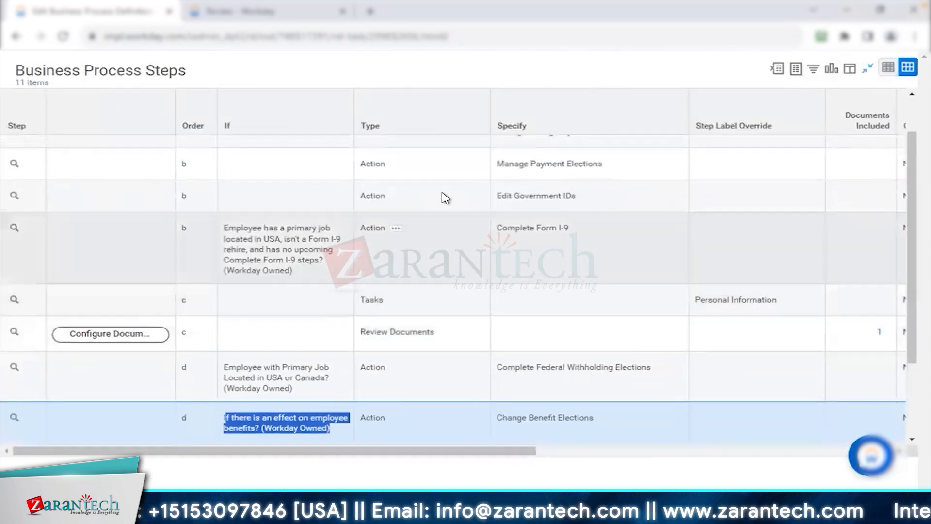
drag(497, 195, 573, 193)
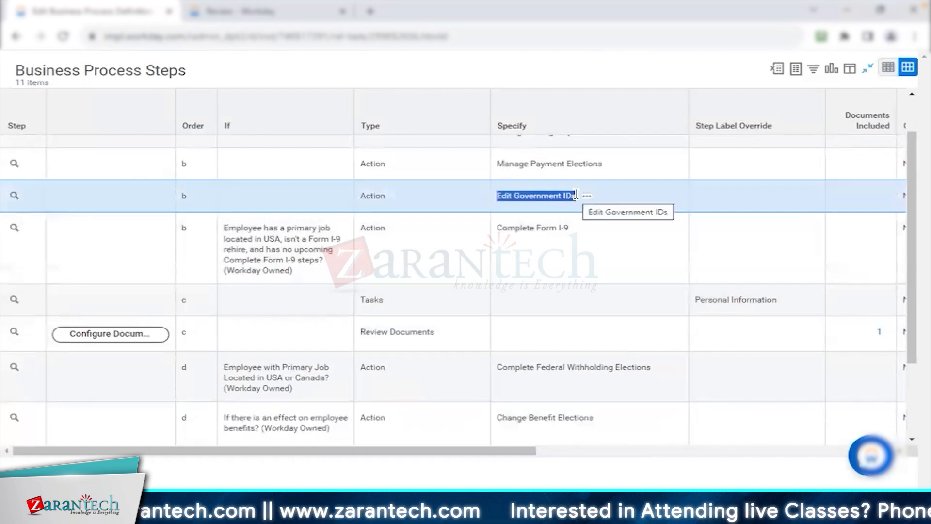
Open Maintain Step Conditions for the Edit Government IDs step b
scroll(543, 269, up, 1)
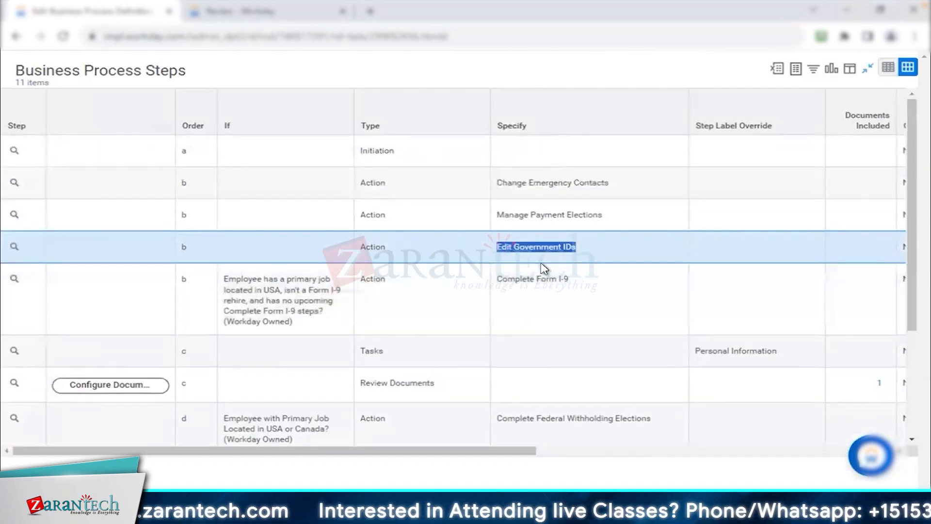
click(516, 247)
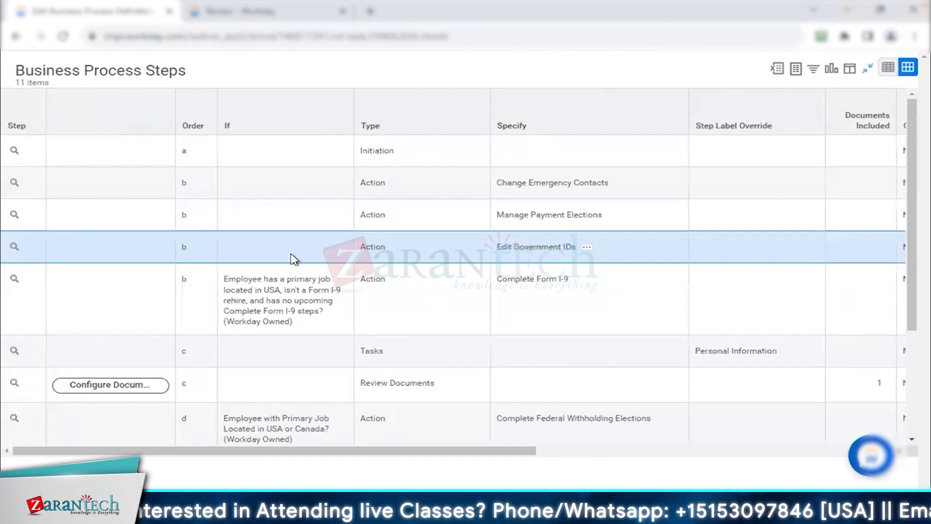
mouse_move(28, 250)
click(27, 249)
mouse_move(126, 297)
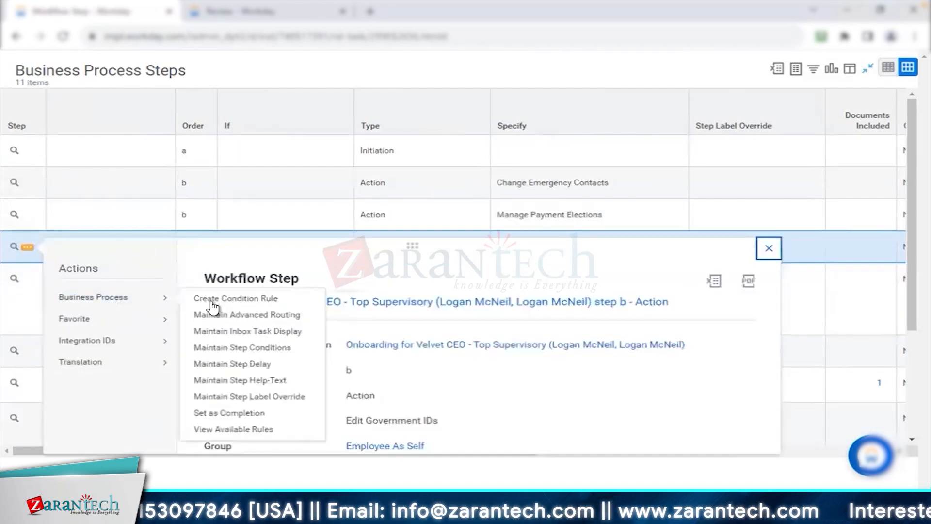
click(264, 350)
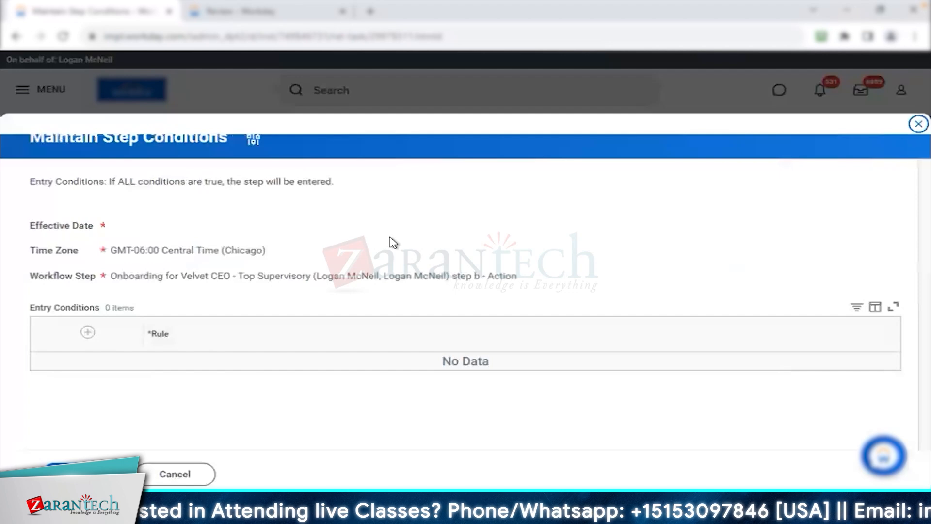
Add the 'Time type should be full time' rule as an entry condition
click(87, 332)
click(263, 379)
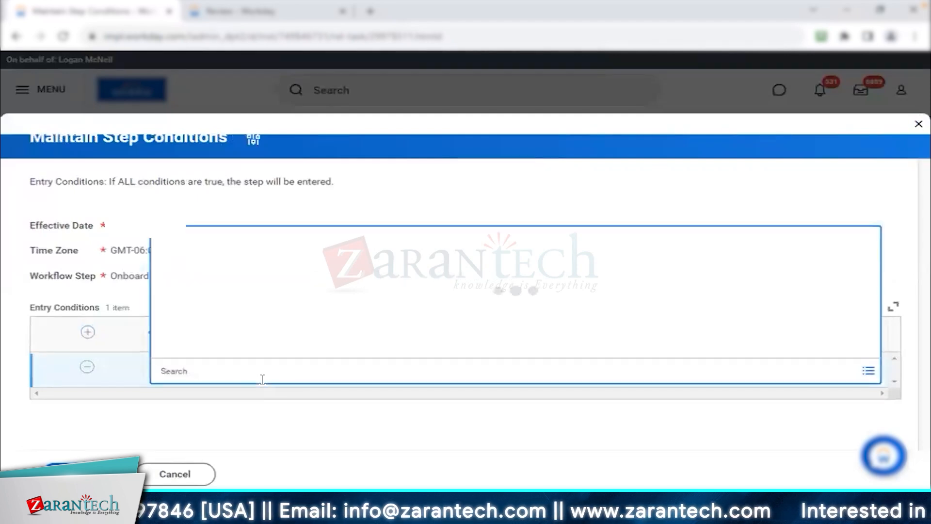
text(full time)
key(Return)
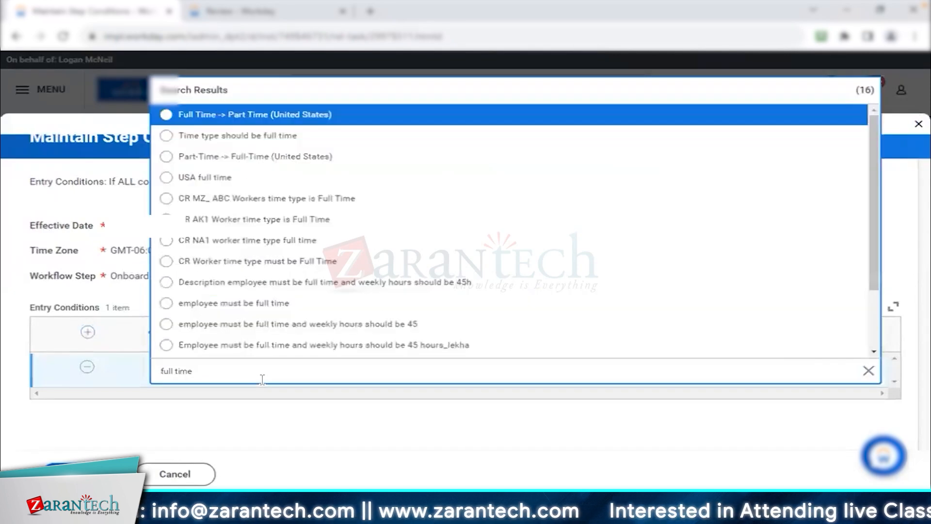
click(273, 139)
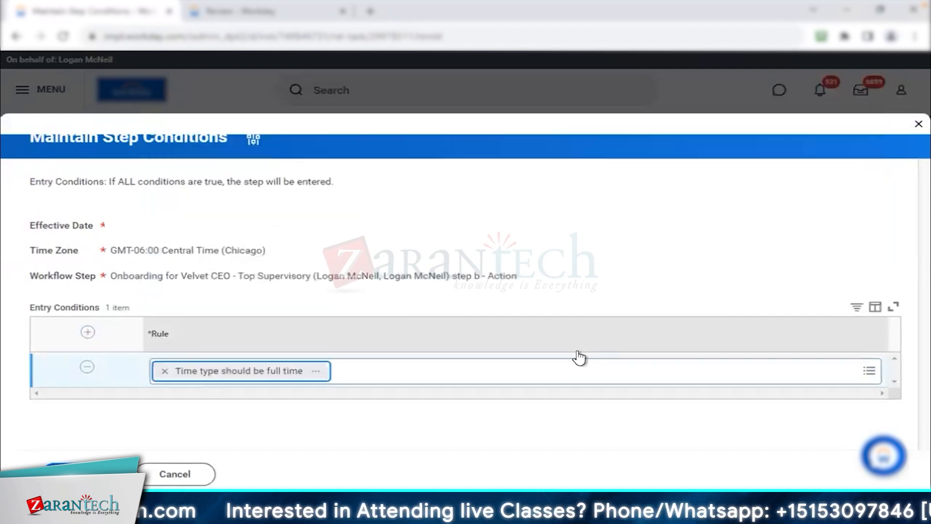
click(316, 371)
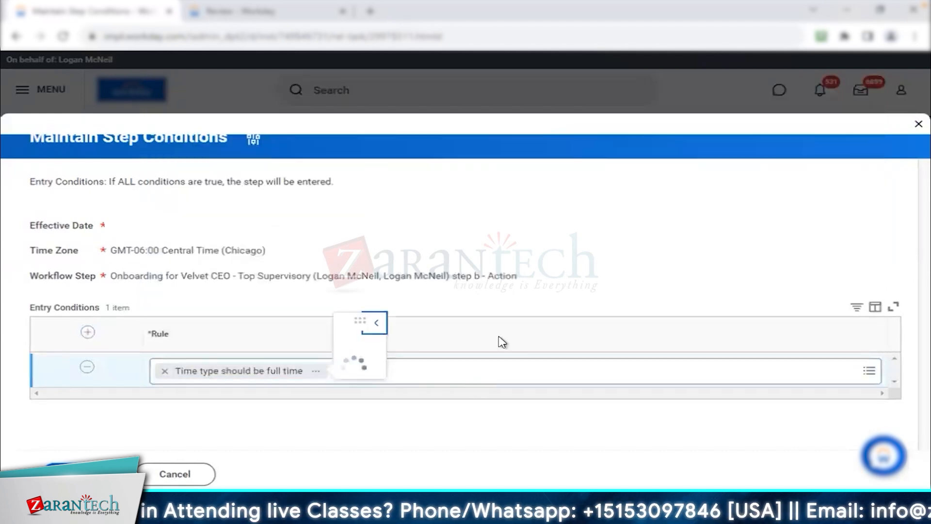
Add a second condition row, searching Boston, Europe and Asia rules and removing the wrong ASIA pick
click(87, 333)
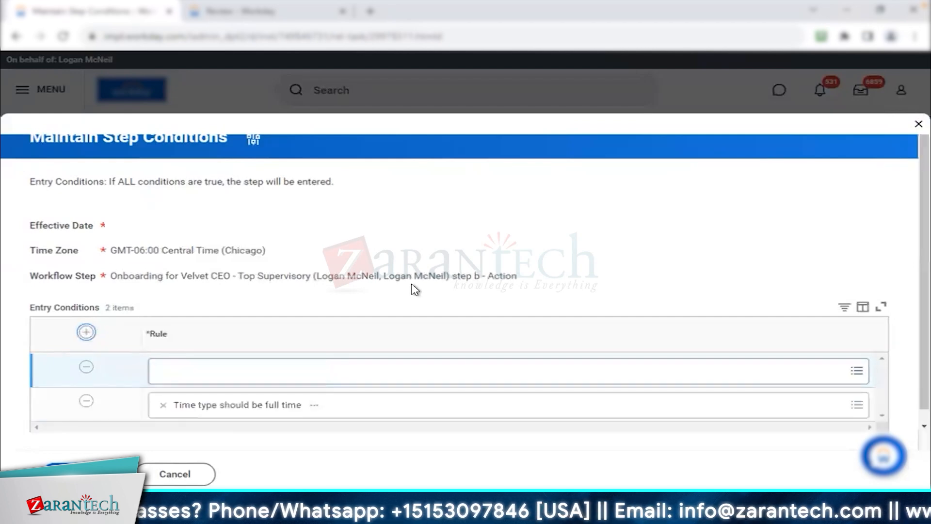
click(298, 371)
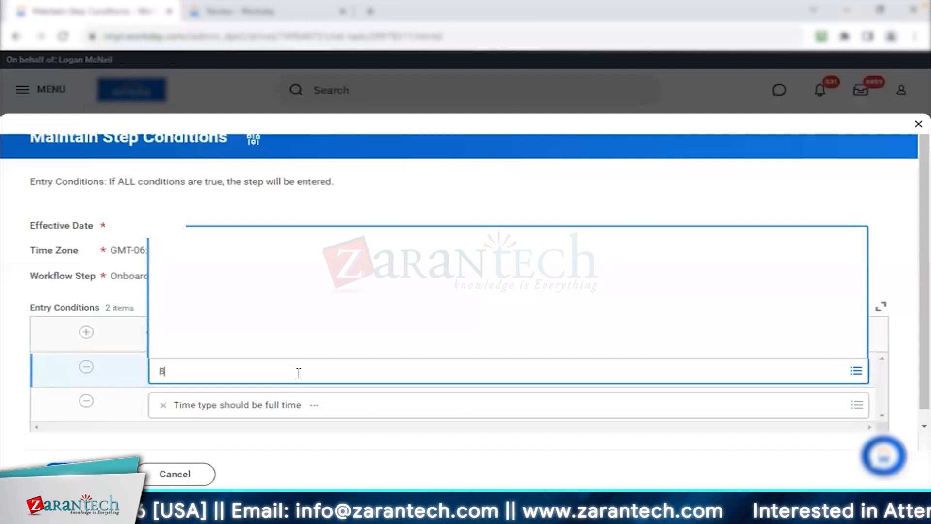
text(Boston)
key(Return)
key(BackSpace)
text(Europe)
key(Return)
text(Asia)
key(Return)
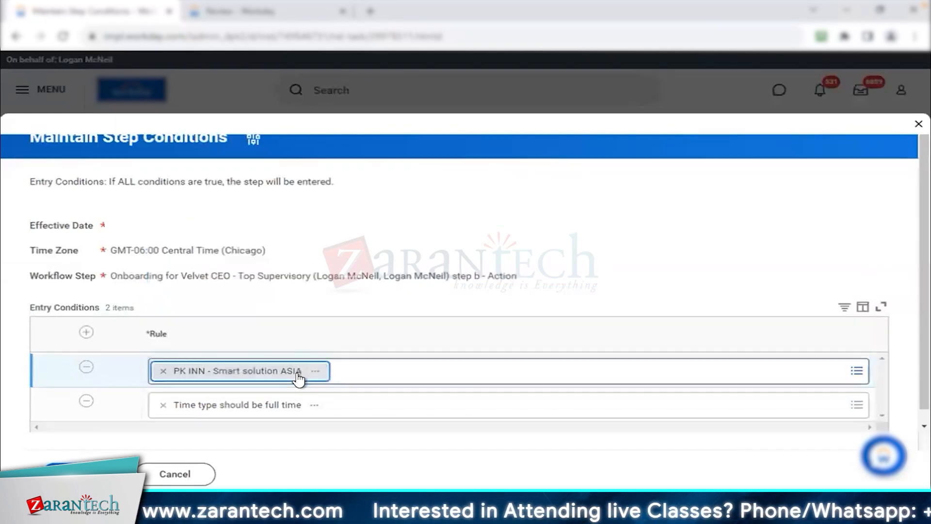
click(316, 372)
scroll(590, 276, down, 3)
click(163, 371)
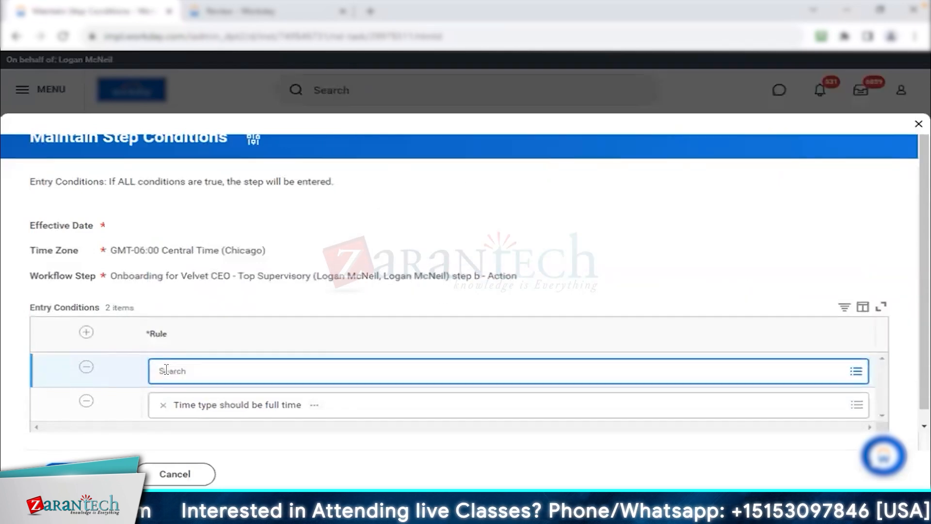
Select Pay Group Rule: Netherlands as the second entry condition
text(region)
key(Return)
key(ctrl+a)
key(BackSpace)
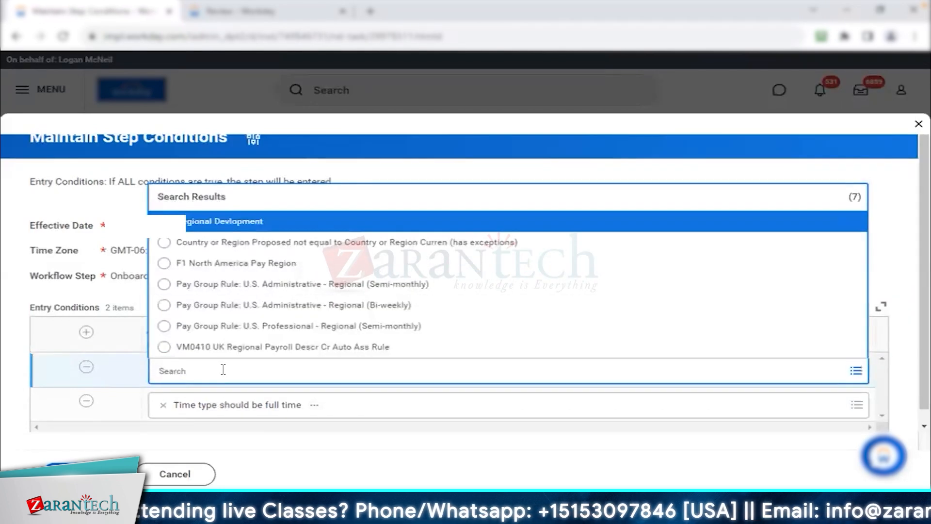
text(Netherlands)
key(Return)
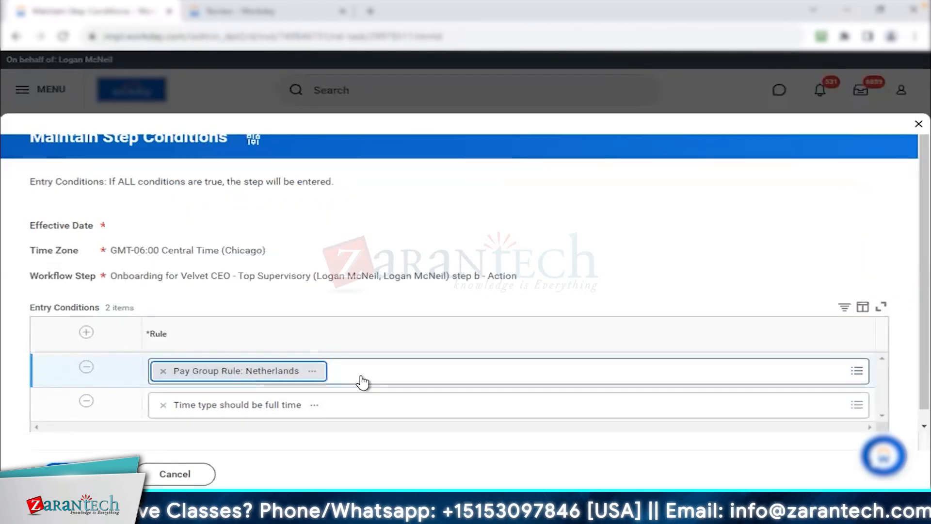
click(241, 379)
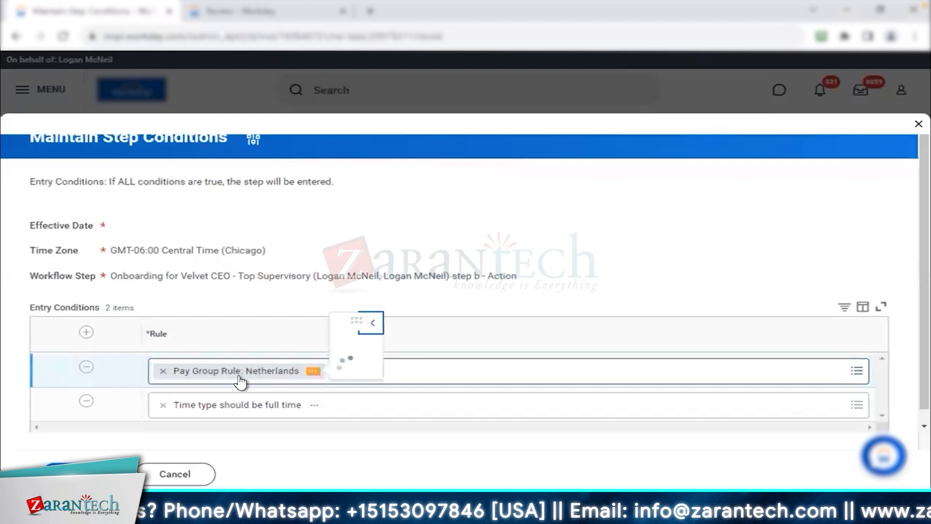
scroll(581, 295, down, 2)
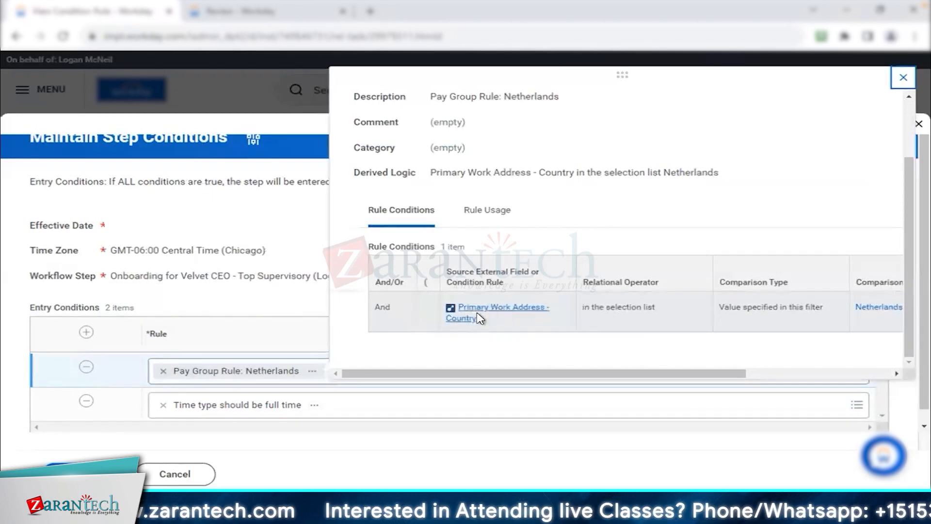
Review the Netherlands pay group rule's country logic and close its details
scroll(644, 338, right, 2)
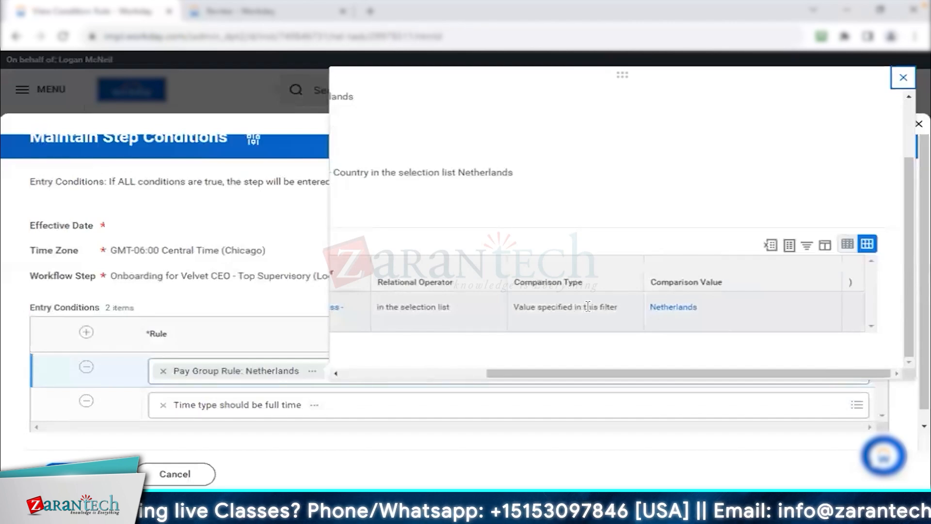
scroll(591, 203, left, 5)
scroll(591, 202, up, 3)
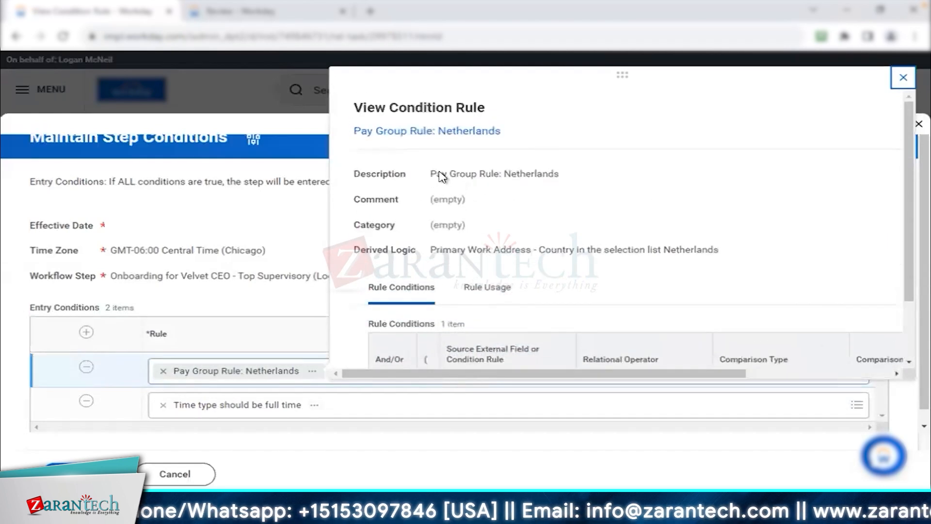
triple_click(558, 176)
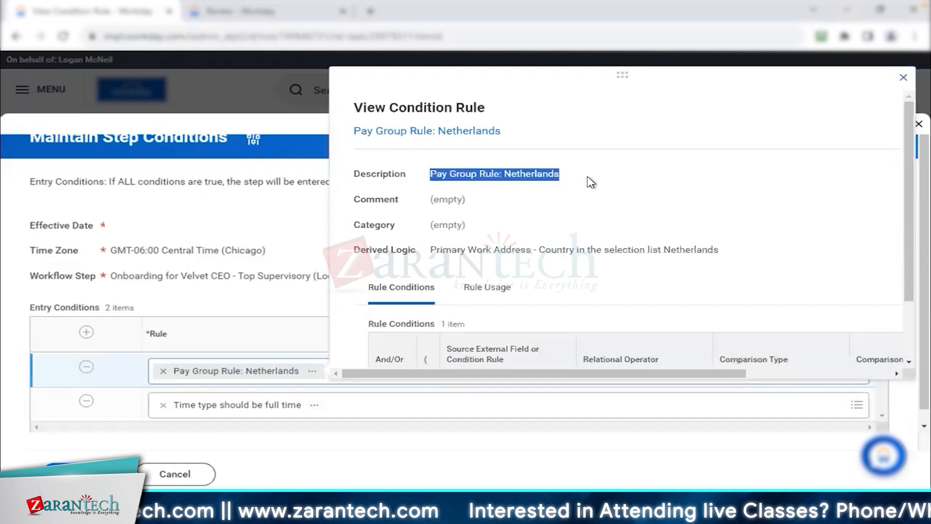
scroll(590, 183, down, 2)
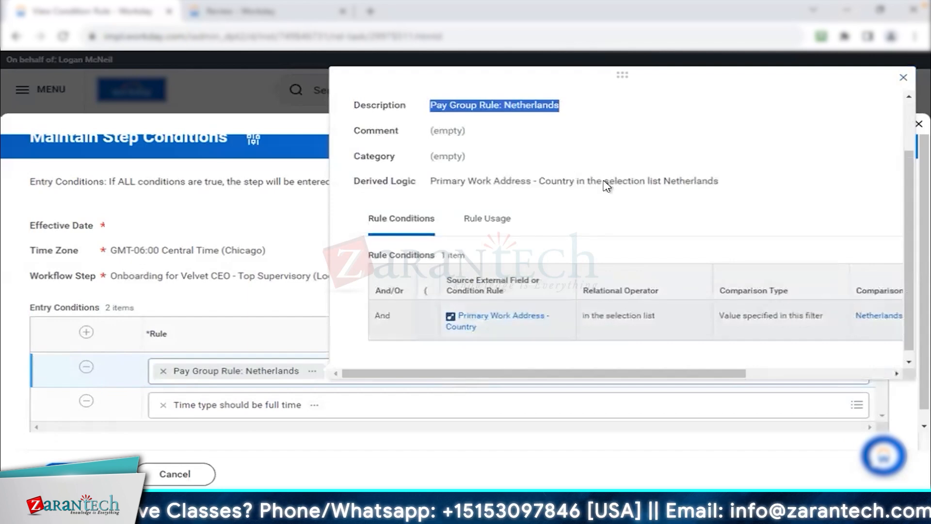
click(903, 78)
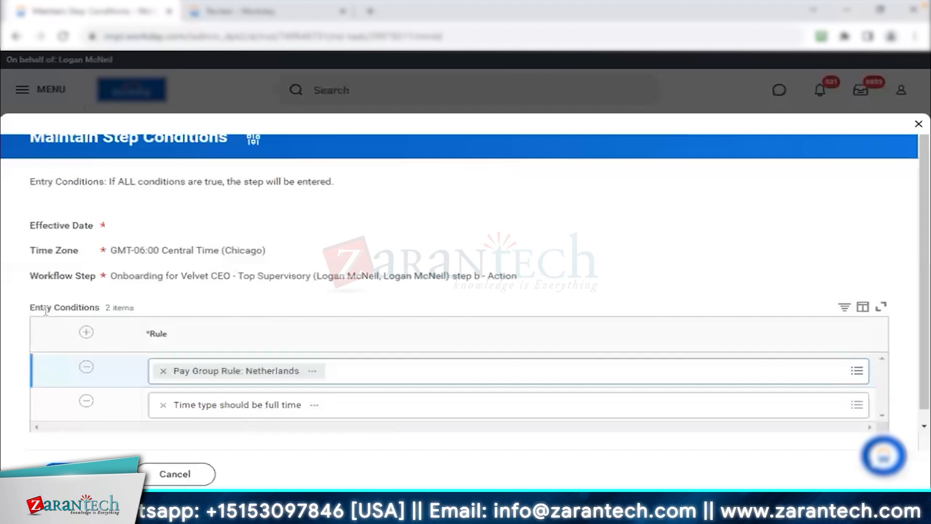
Check the Entry Conditions section and submit the two step conditions with OK
triple_click(90, 303)
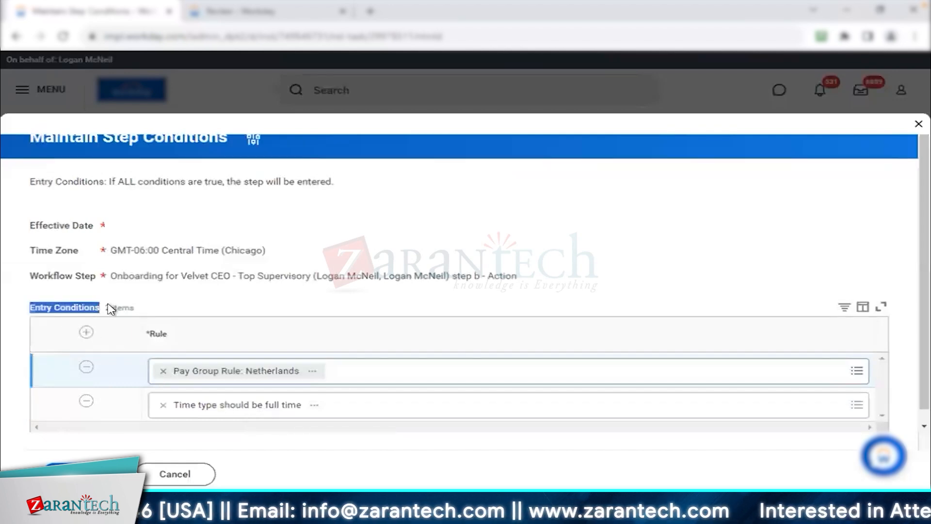
drag(322, 275, 516, 276)
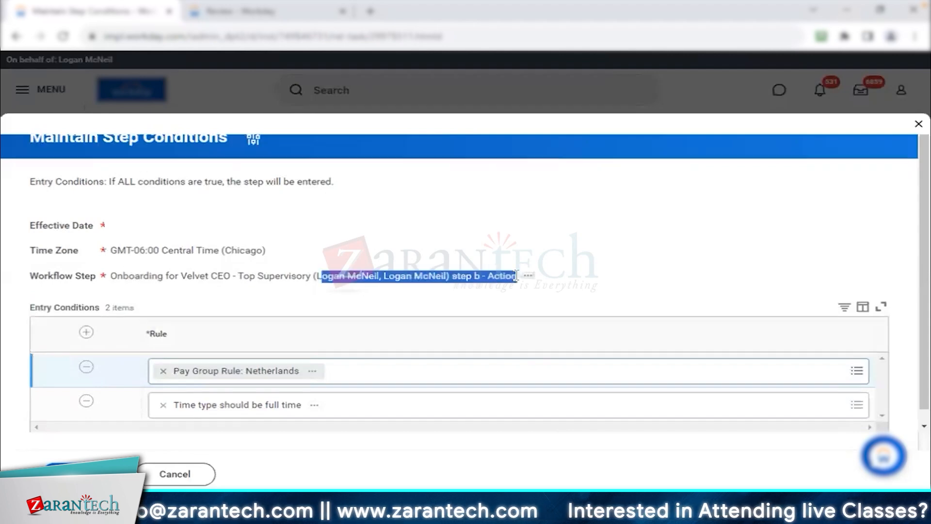
click(439, 277)
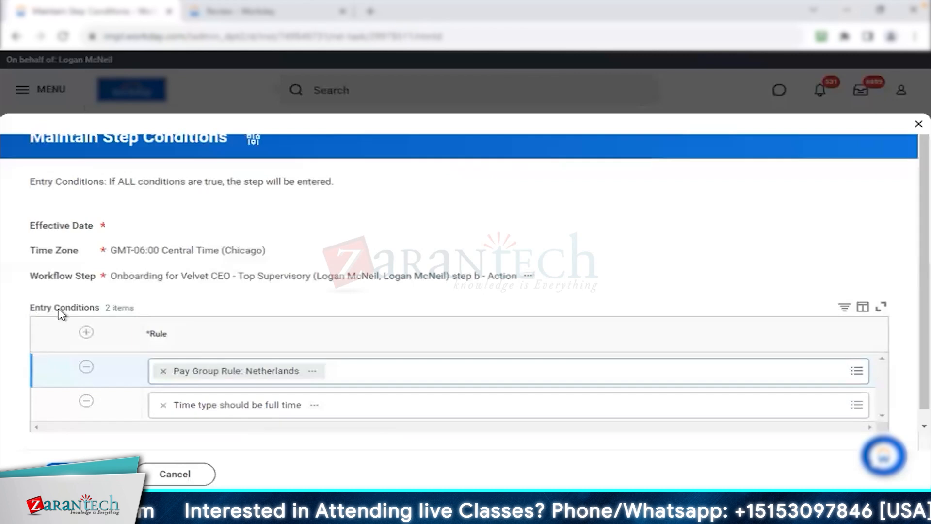
triple_click(93, 307)
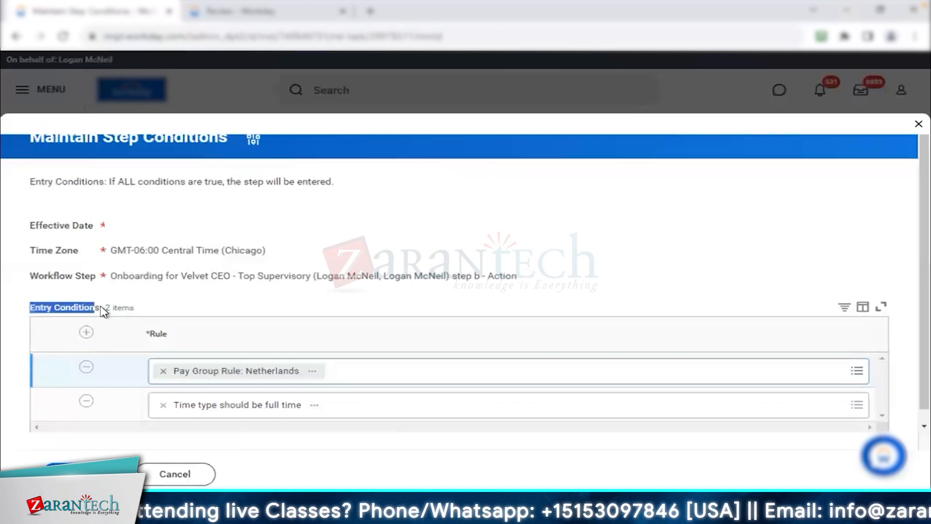
click(76, 474)
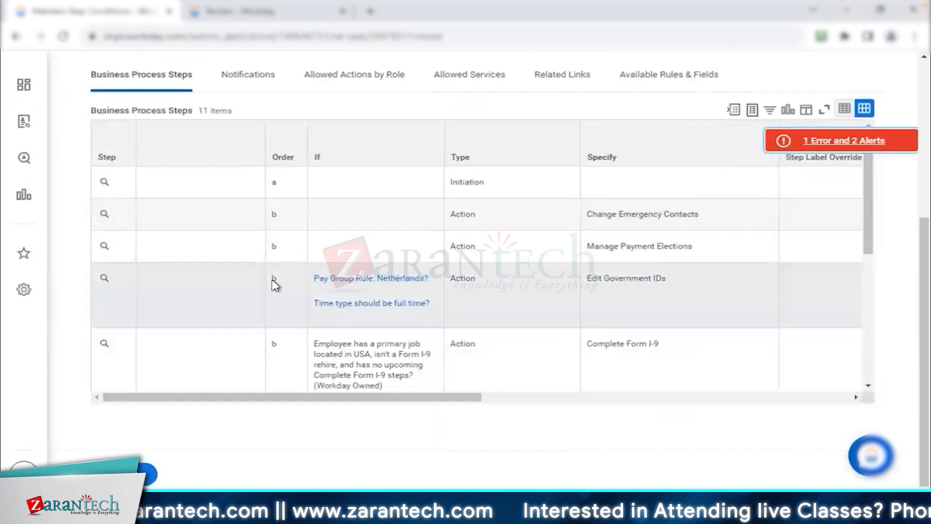
Review the Edit Government IDs row's Action type, task name and other columns
double_click(296, 281)
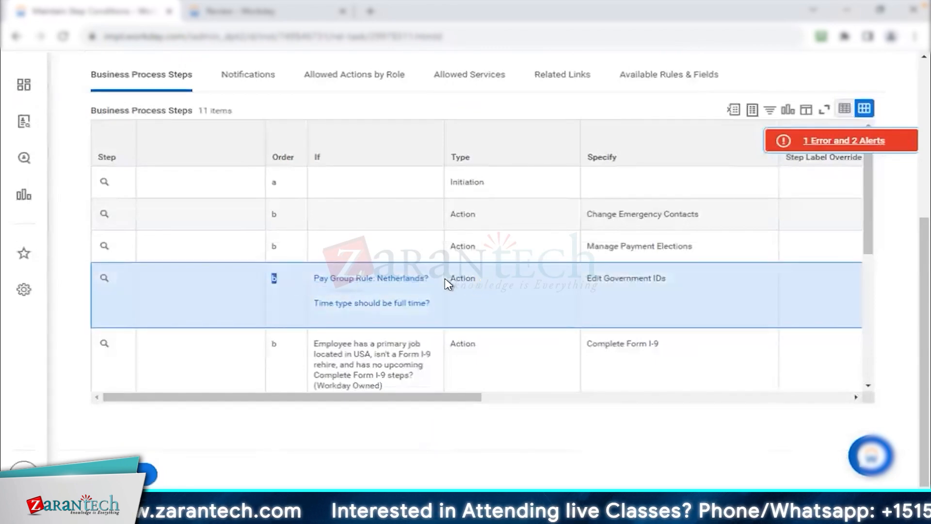
click(482, 285)
double_click(480, 282)
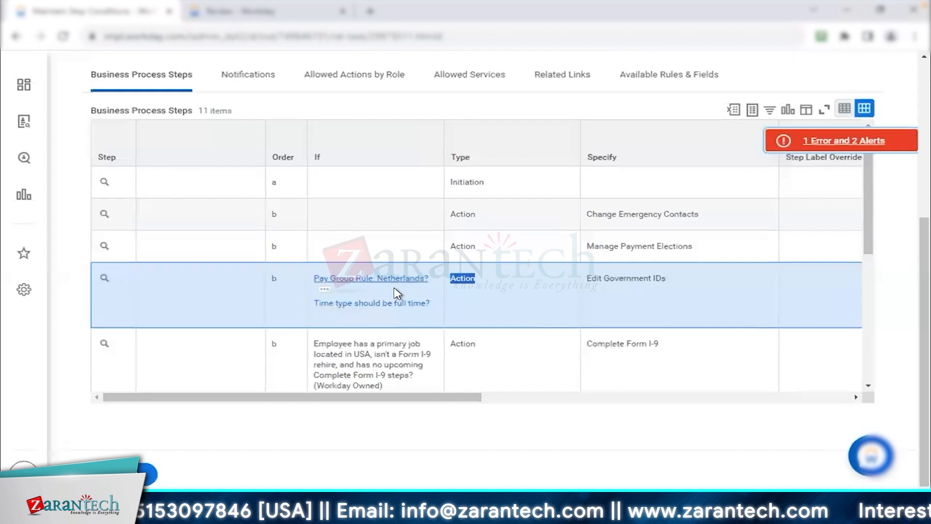
drag(587, 282, 703, 302)
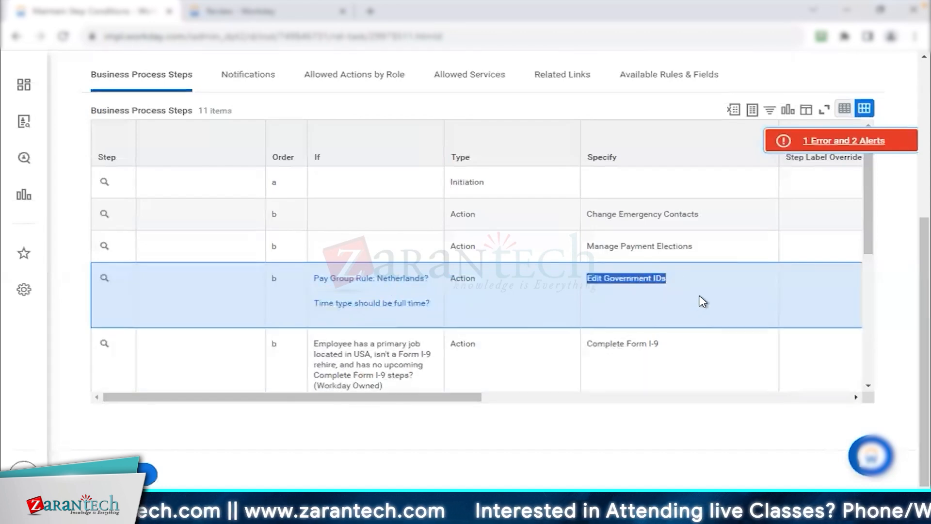
scroll(703, 302, right, 4)
scroll(703, 302, right, 5)
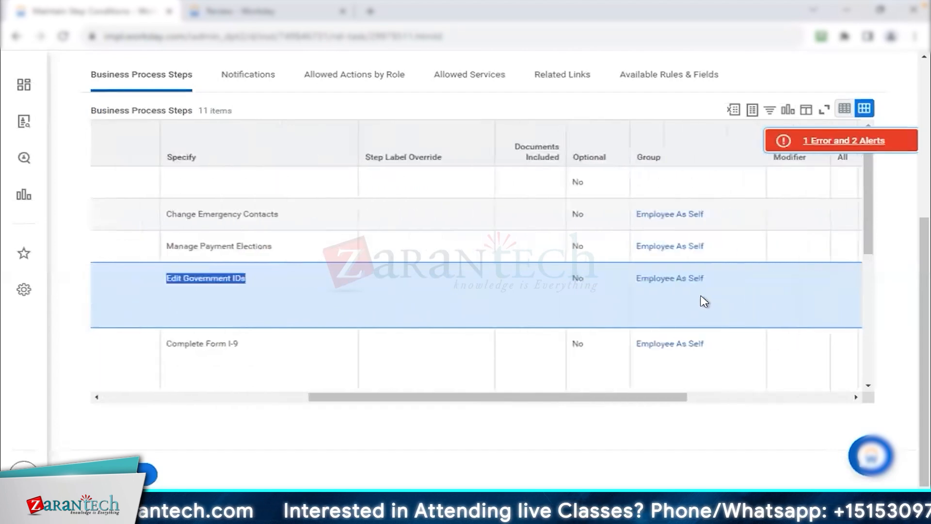
scroll(703, 302, left, 9)
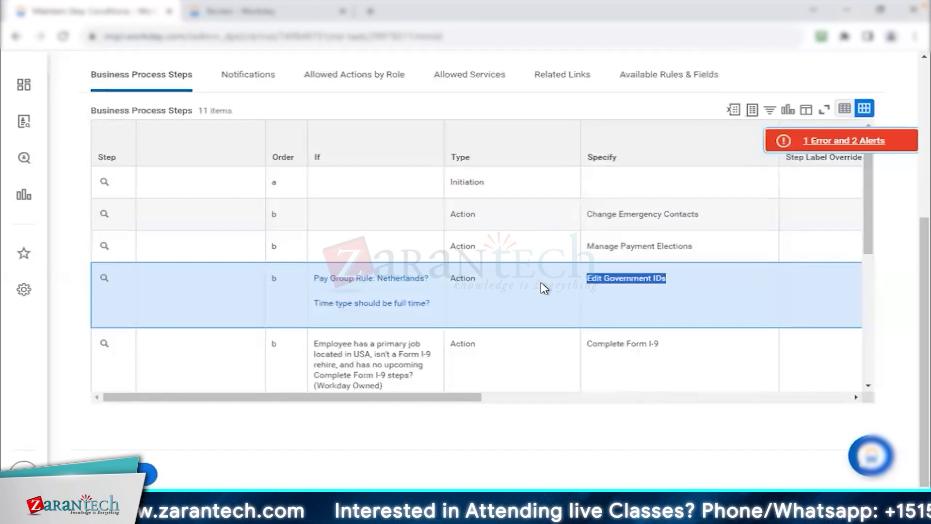
scroll(543, 286, down, 5)
scroll(543, 289, down, 1)
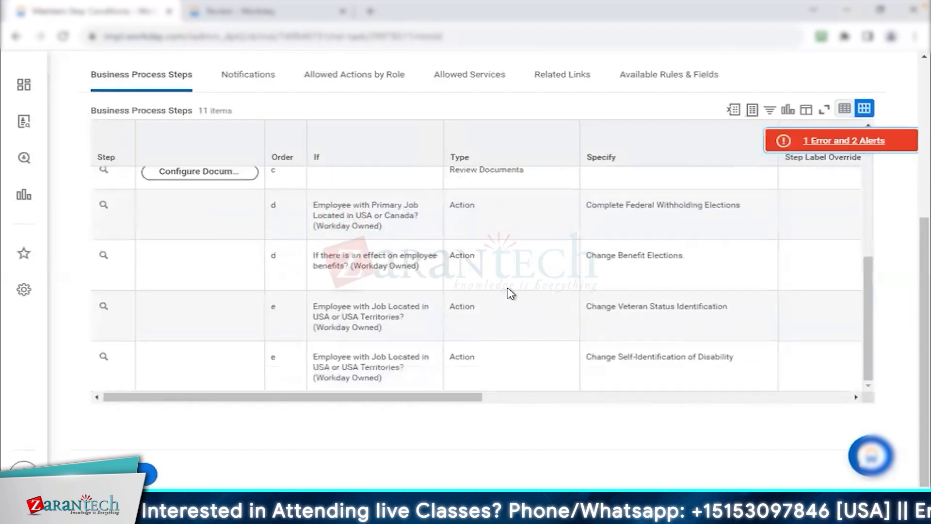
drag(359, 205, 314, 205)
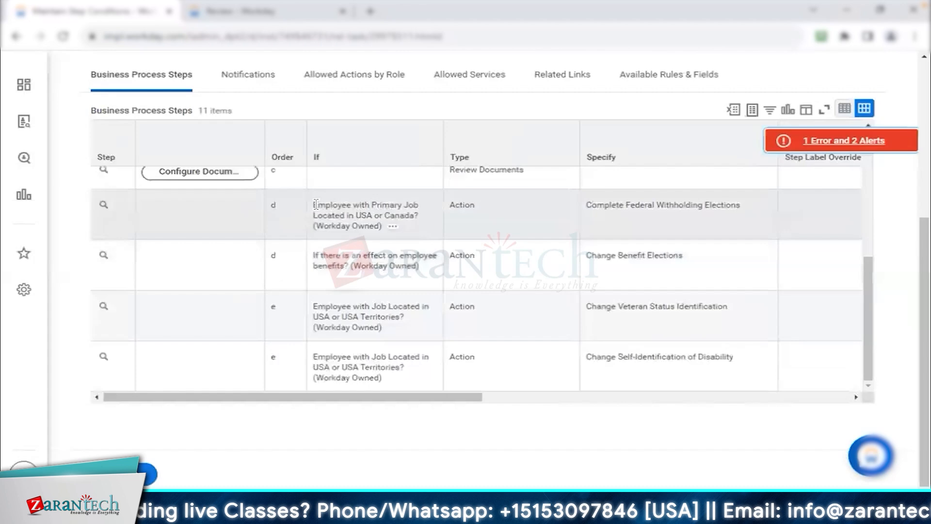
triple_click(376, 217)
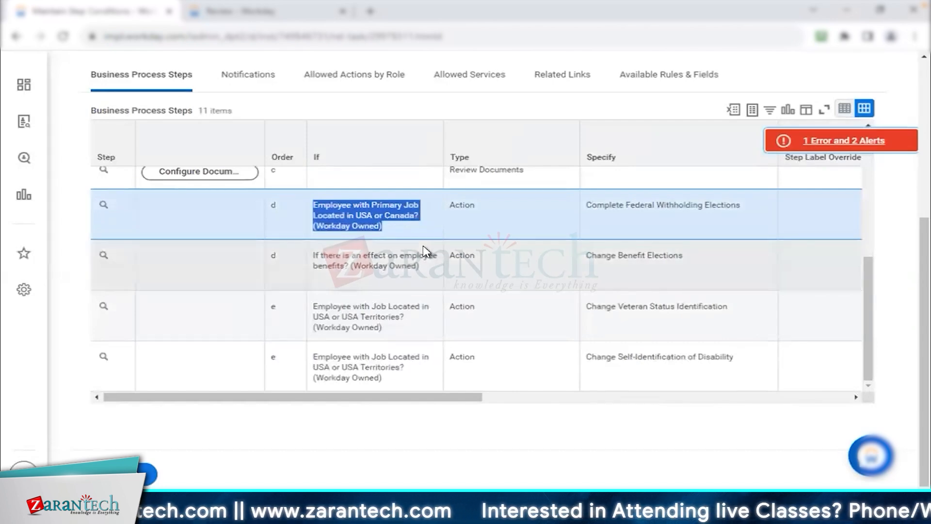
scroll(520, 281, up, 5)
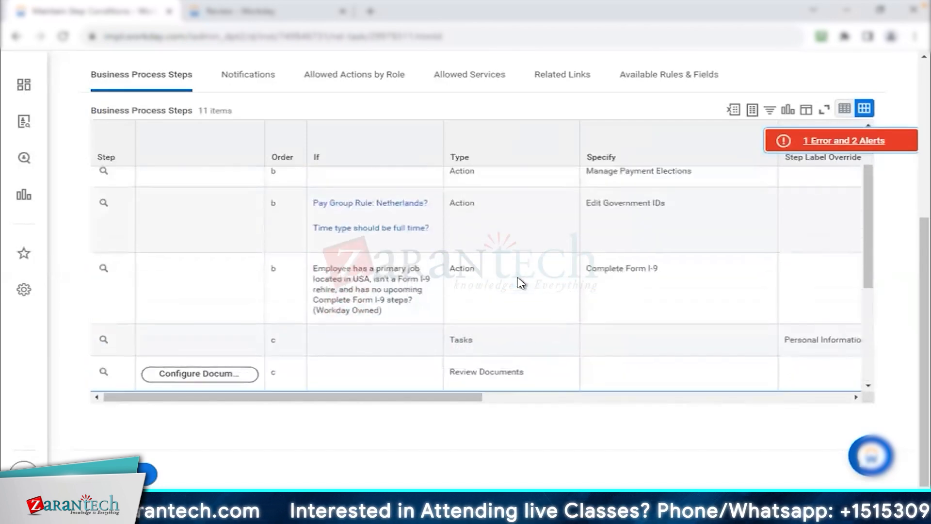
scroll(521, 283, up, 2)
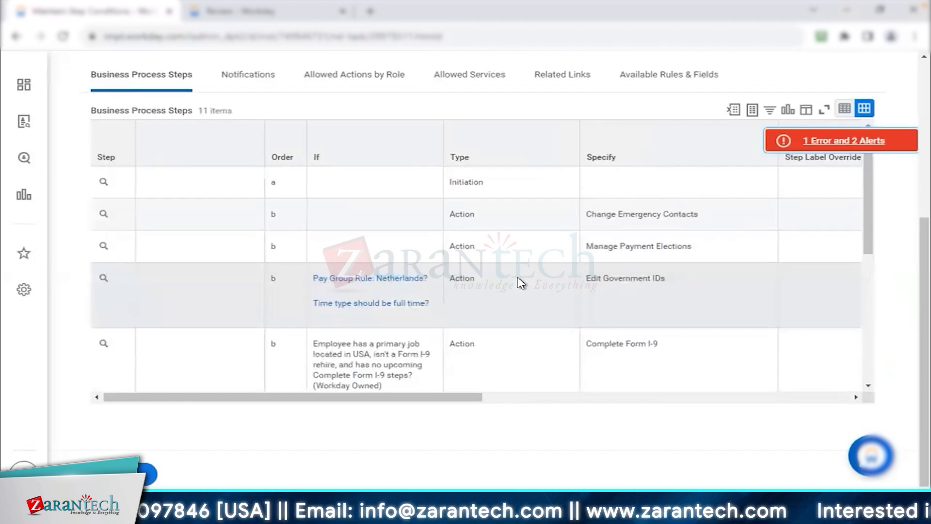
double_click(457, 182)
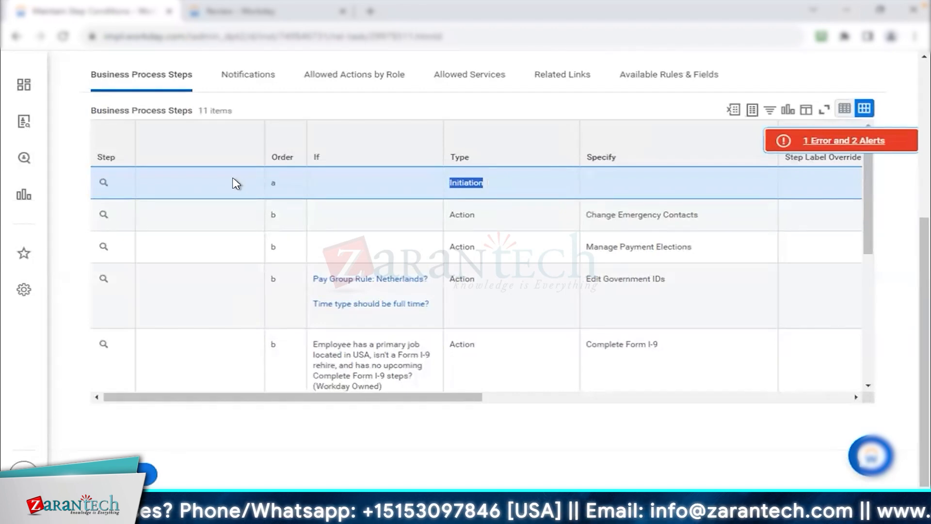
click(117, 186)
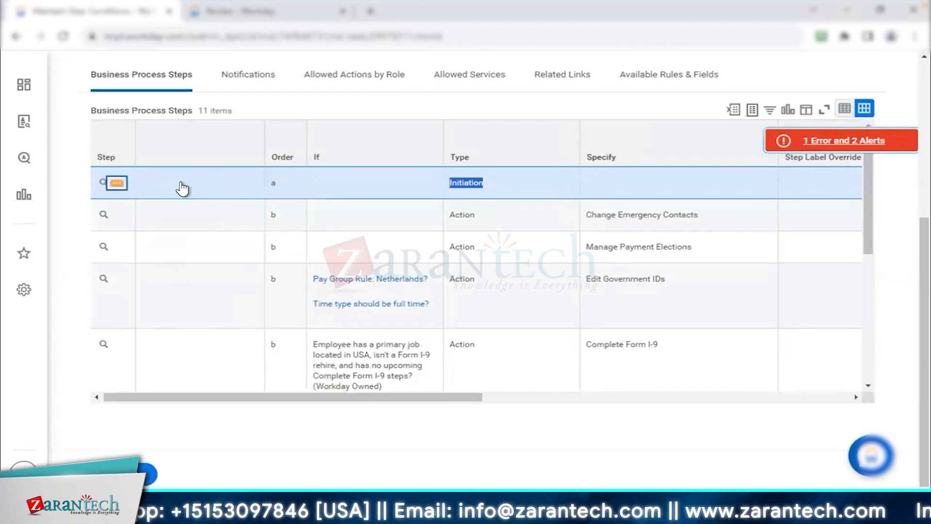
Search 'bp: velvet hire' to open Hire (Velvet Rule Based), then copy the Edit Government IDs step text
click(421, 105)
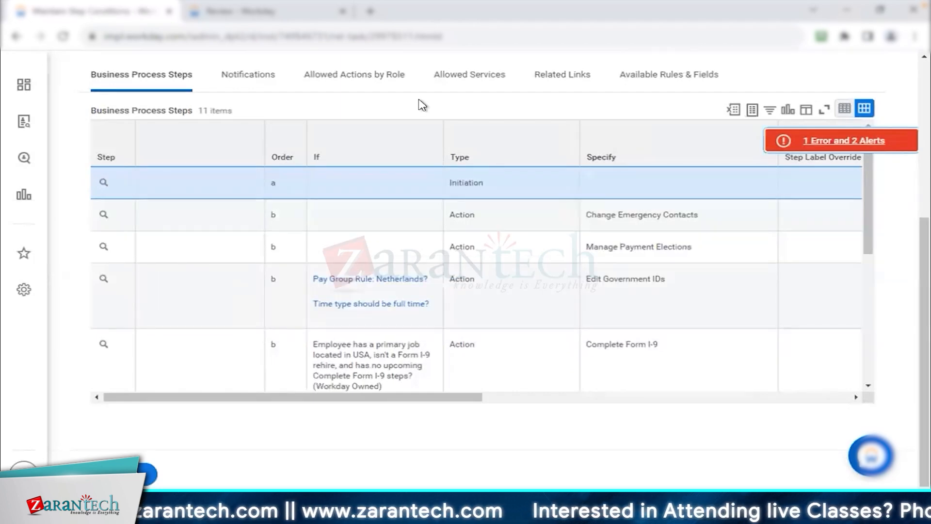
click(262, 10)
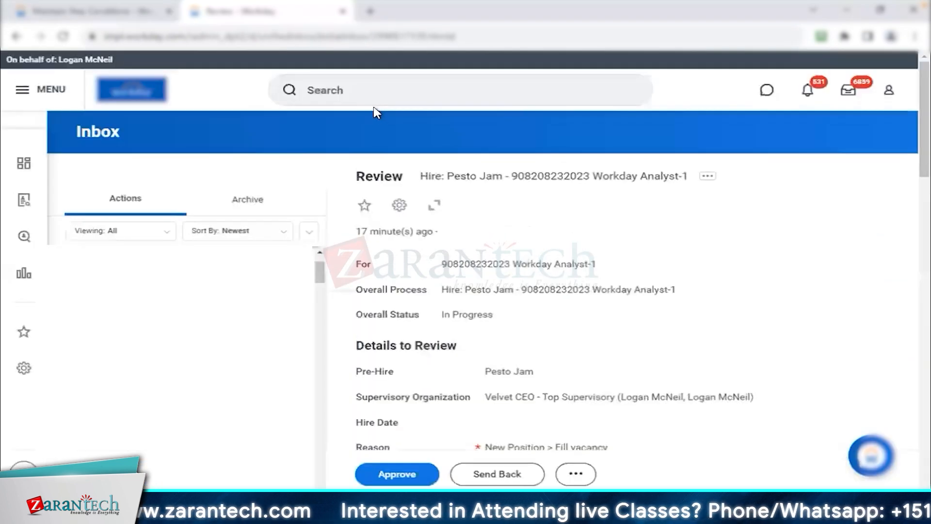
click(363, 92)
text(bp: velvet hire)
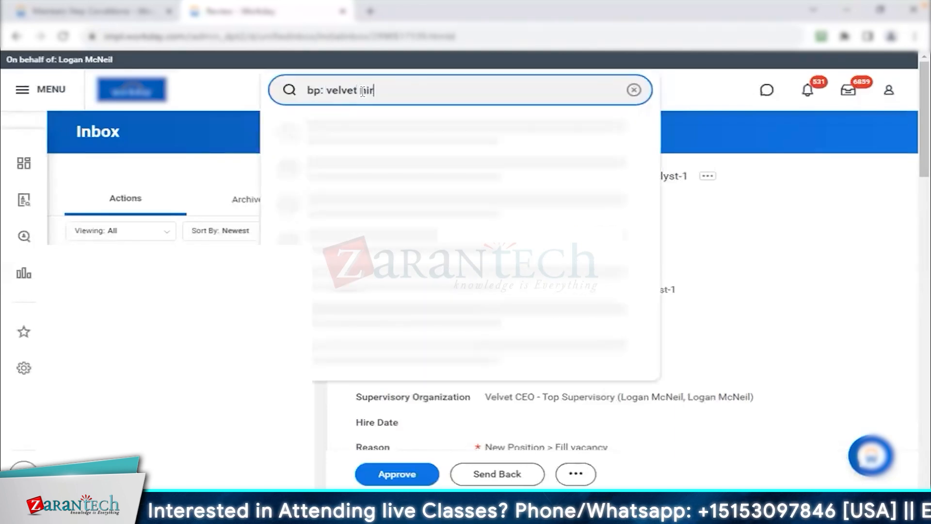
click(394, 135)
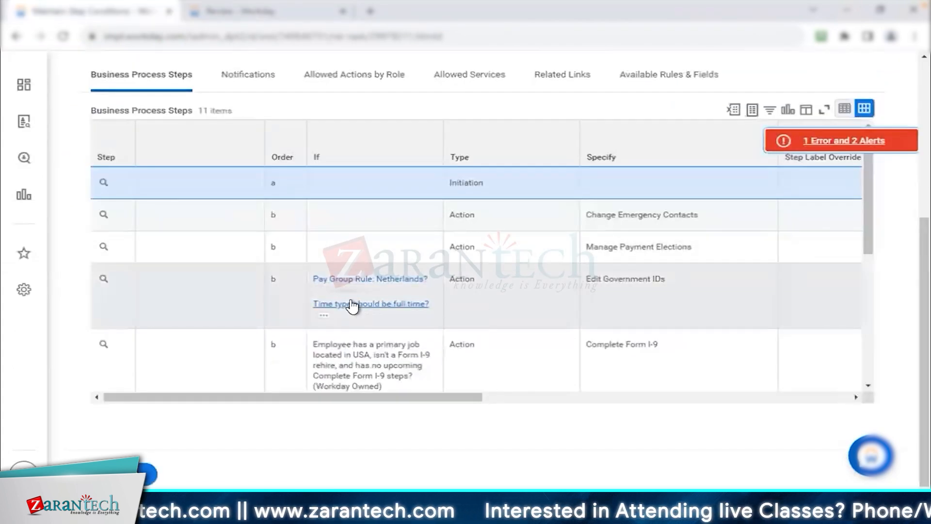
right_click(352, 306)
click(395, 351)
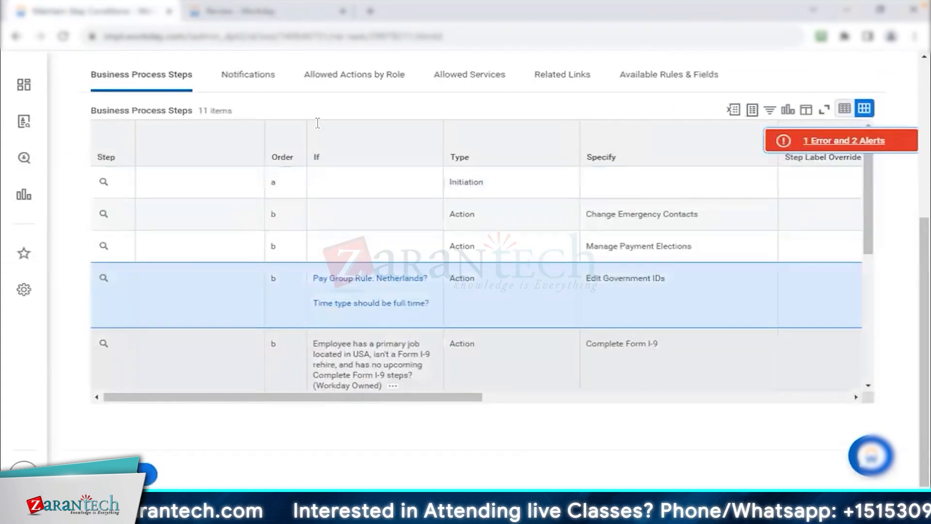
Open Maintain Step Conditions for the Initiation step of Hire (Velvet Rule Based)
click(306, 15)
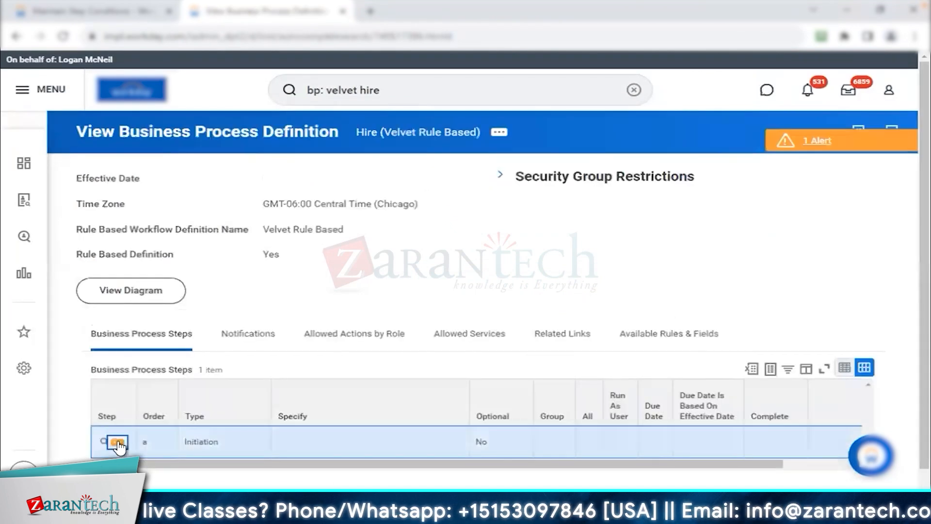
click(118, 443)
mouse_move(235, 346)
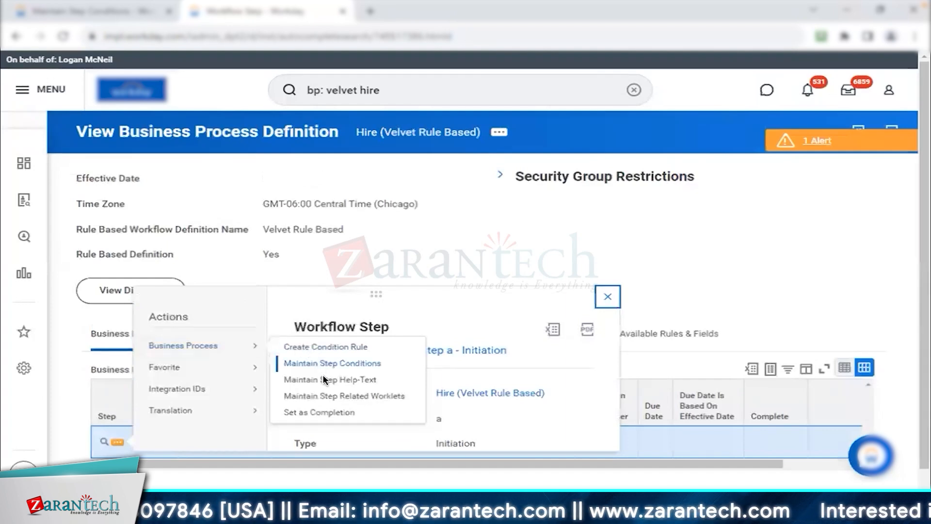
click(333, 363)
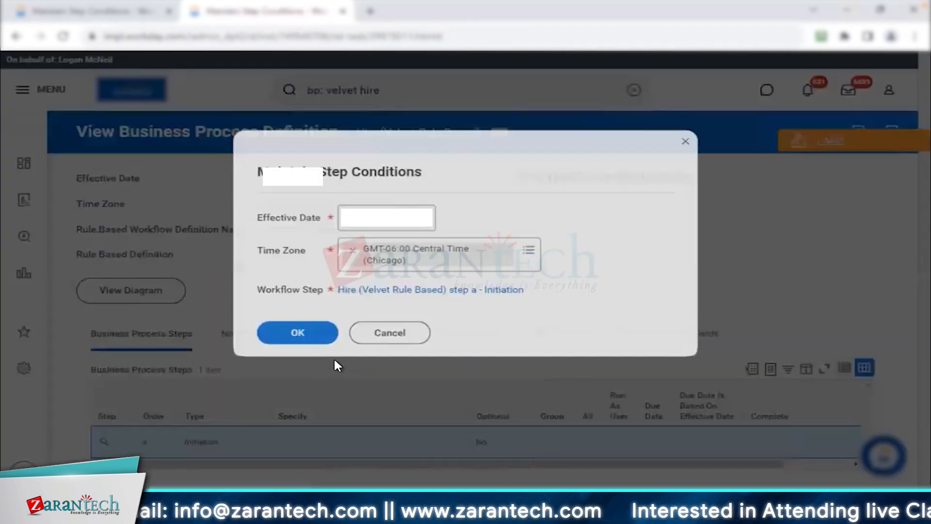
click(308, 339)
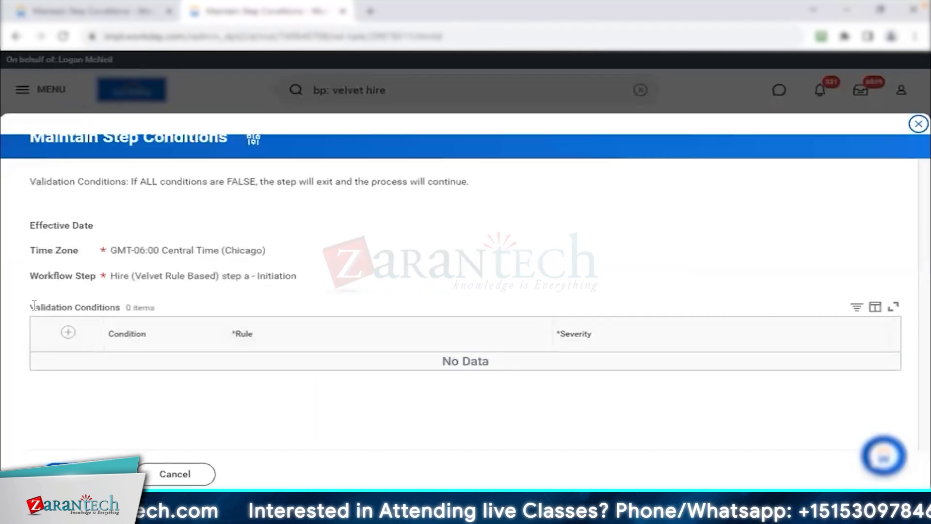
Add a Critical validation condition using the rule 'Time type should be full time' and submit
drag(30, 307, 130, 309)
click(347, 264)
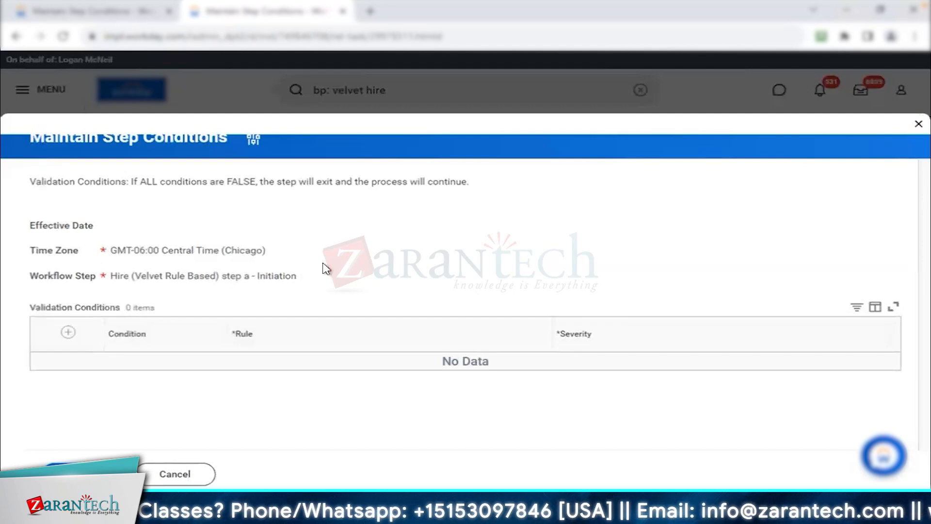
click(69, 334)
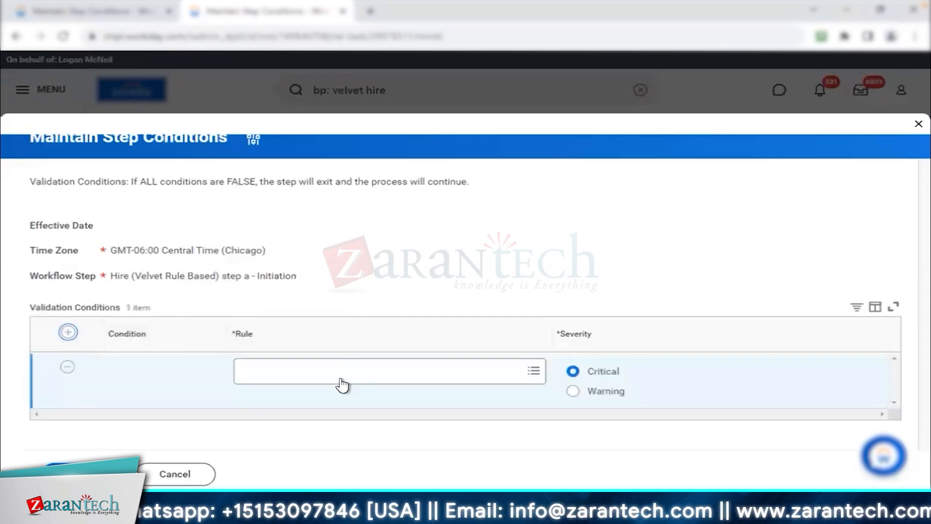
click(339, 382)
text(Time type should be full time)
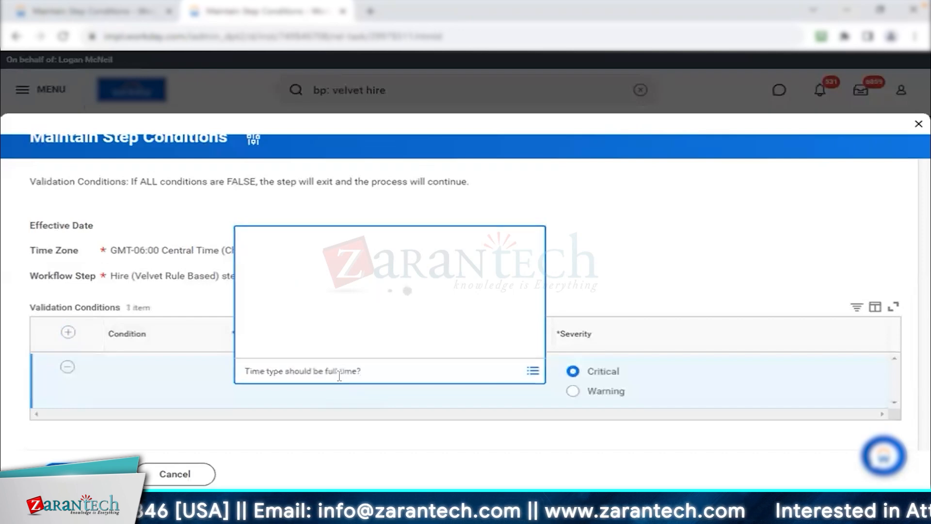
key(Return)
click(312, 441)
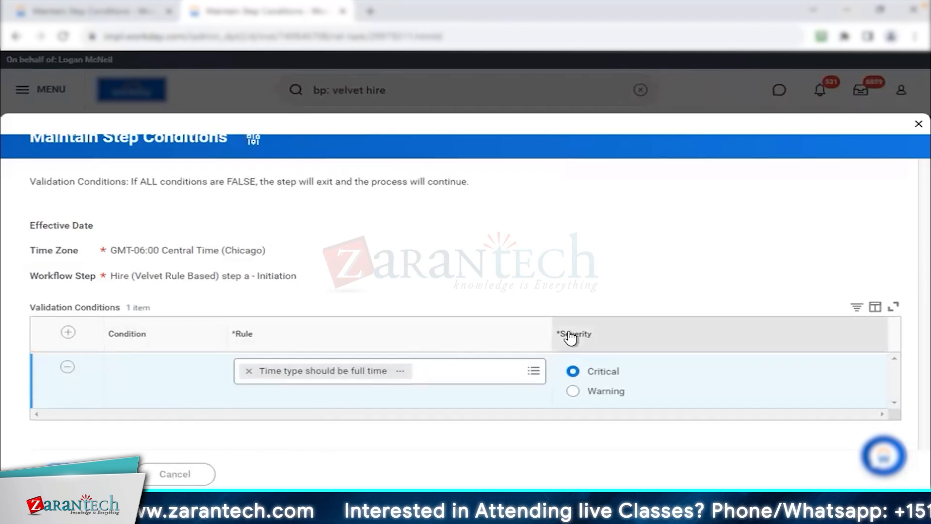
drag(635, 374, 608, 390)
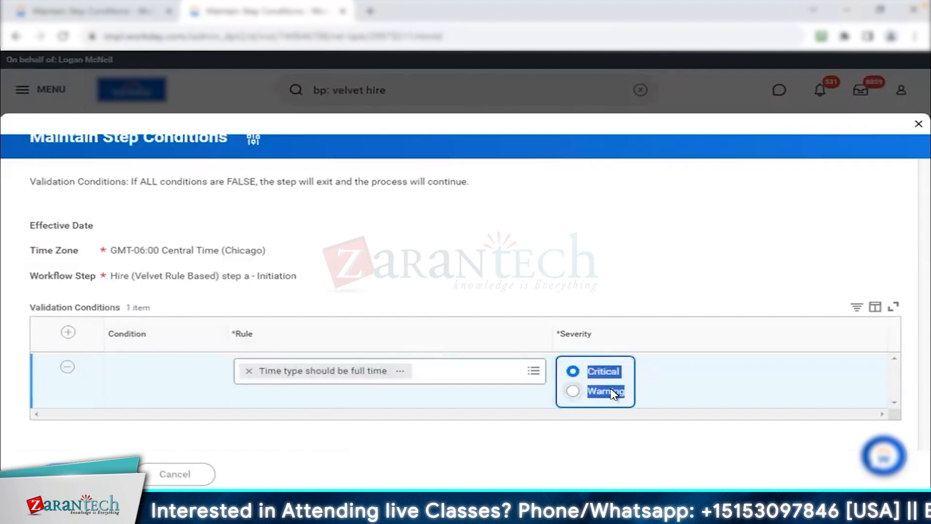
click(610, 393)
click(605, 376)
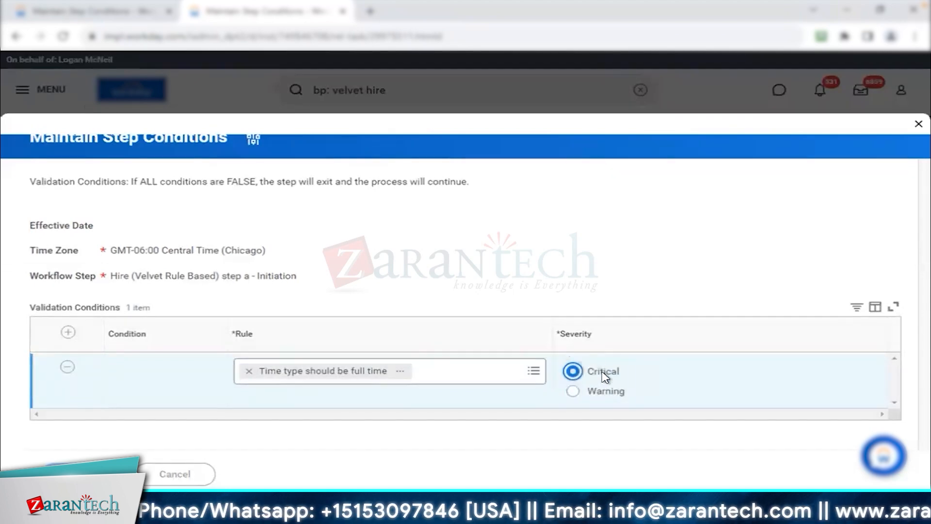
key(Return)
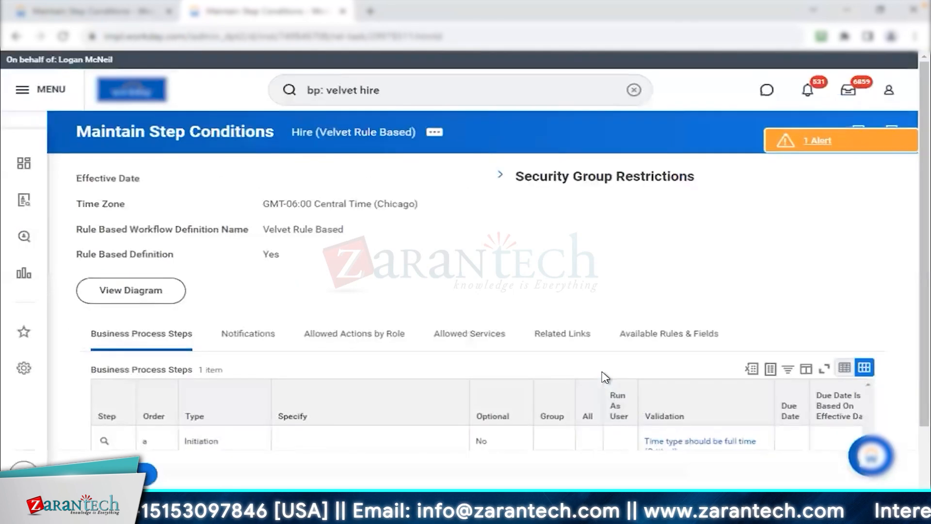
scroll(562, 304, down, 2)
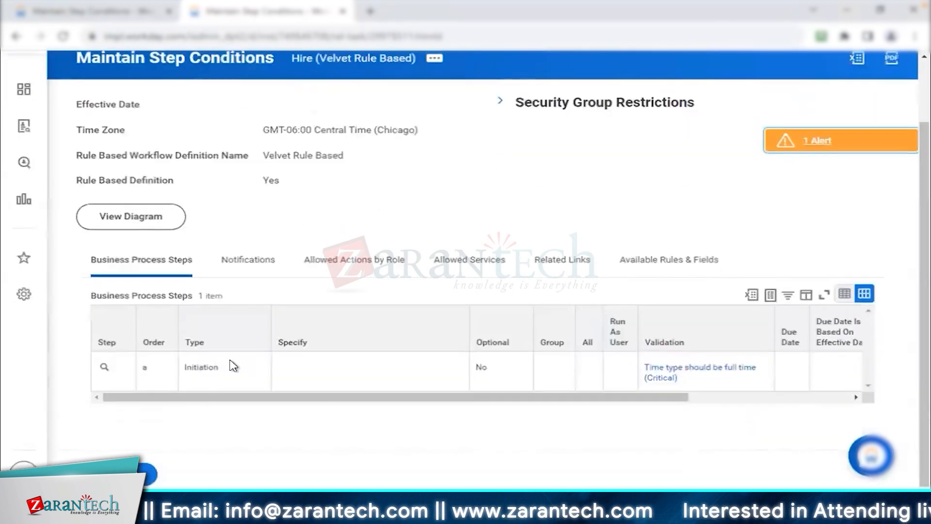
double_click(649, 346)
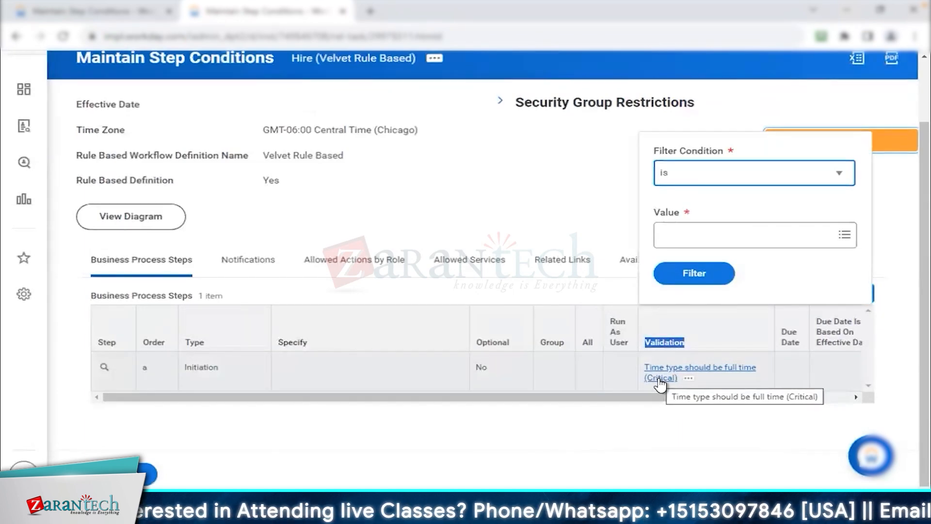
click(565, 382)
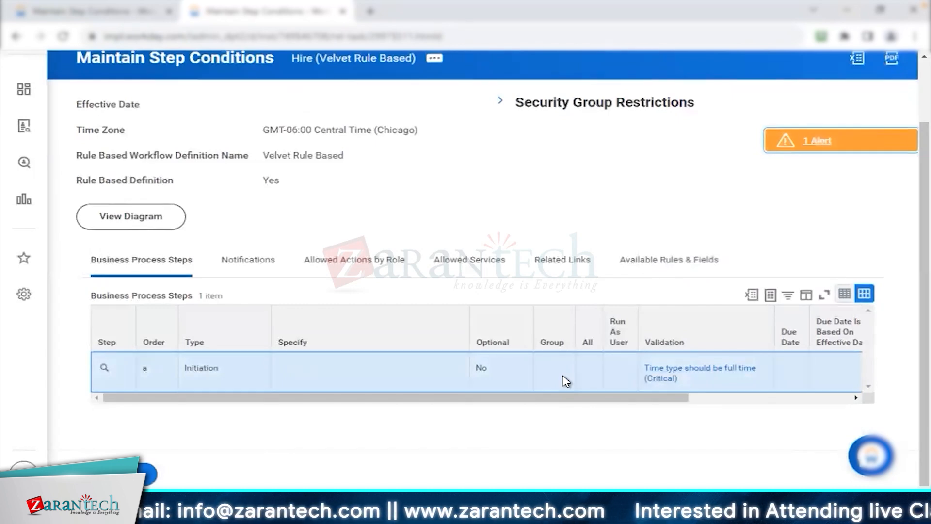
click(125, 17)
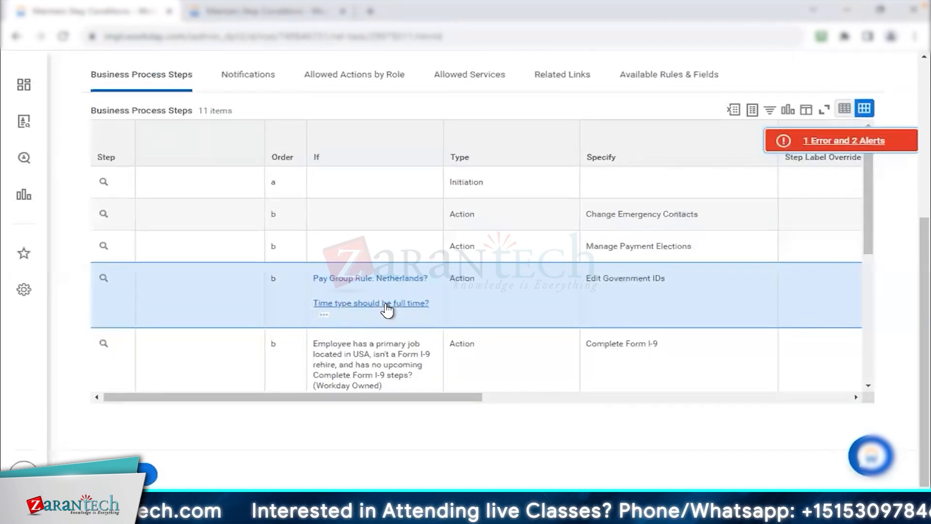
drag(586, 278, 662, 279)
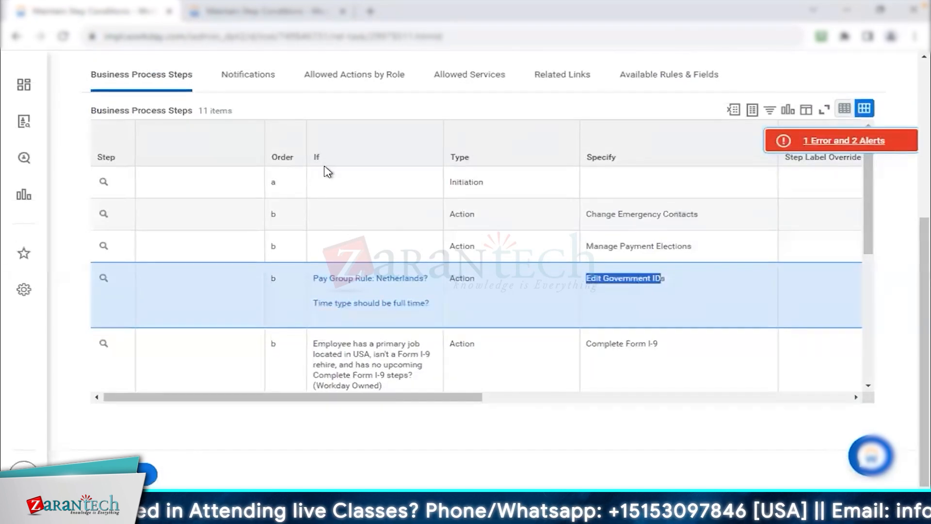
click(281, 14)
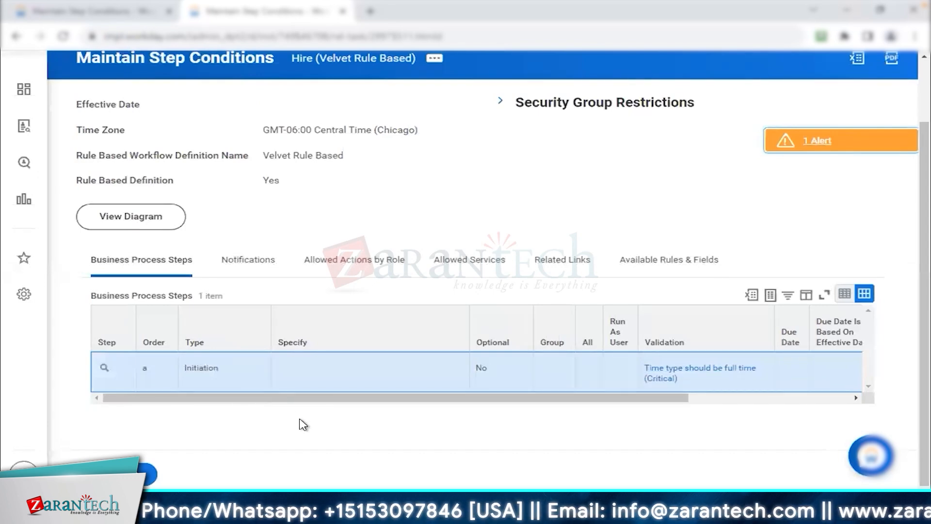
scroll(844, 114, up, 2)
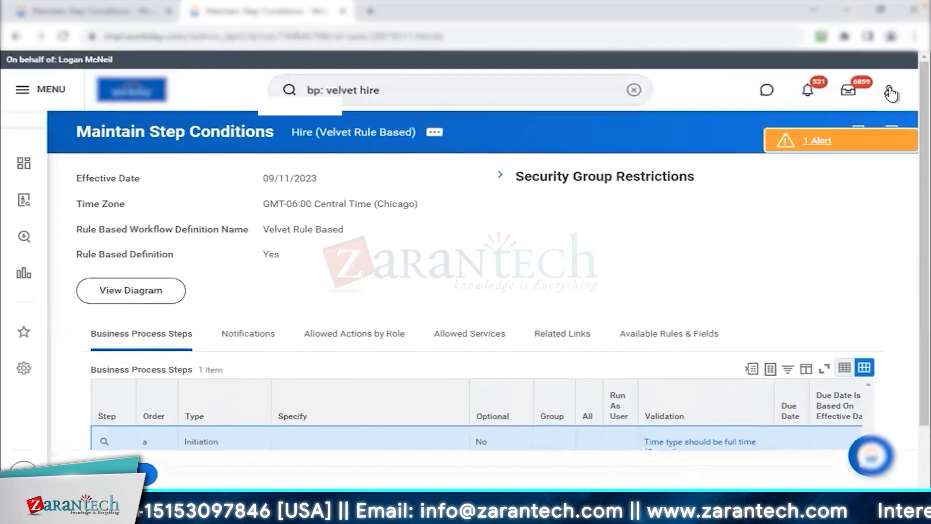
Open Workday in a new tab and search for 'bp; time off request'
right_click(888, 92)
click(868, 99)
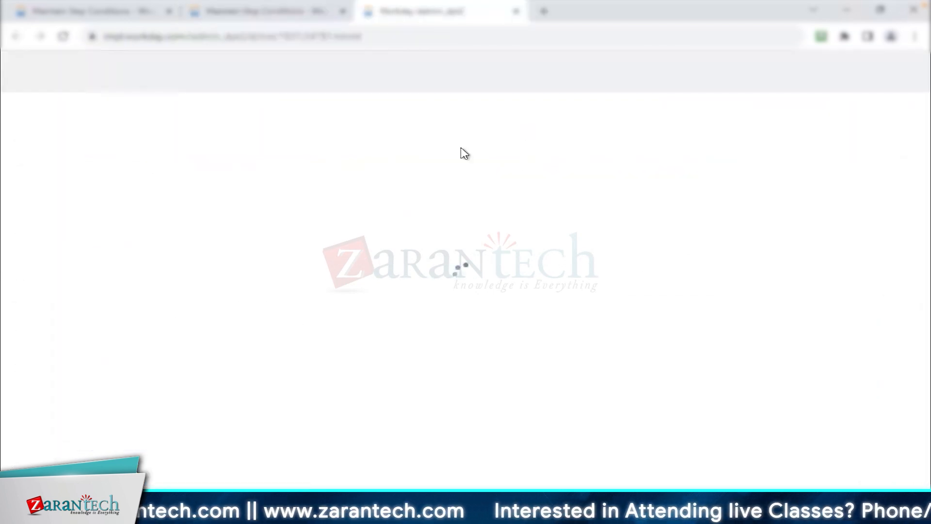
click(417, 92)
text(bp;)
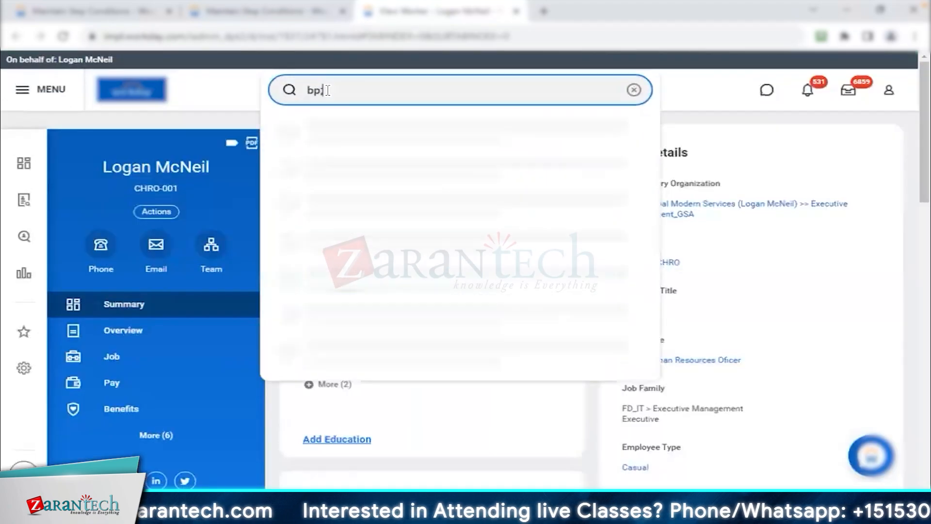
text( time off request)
key(Return)
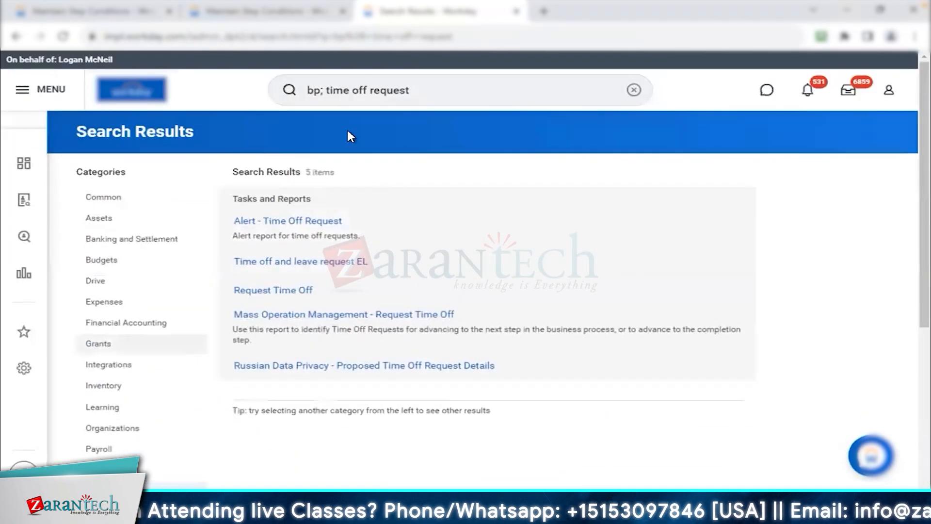
click(325, 90)
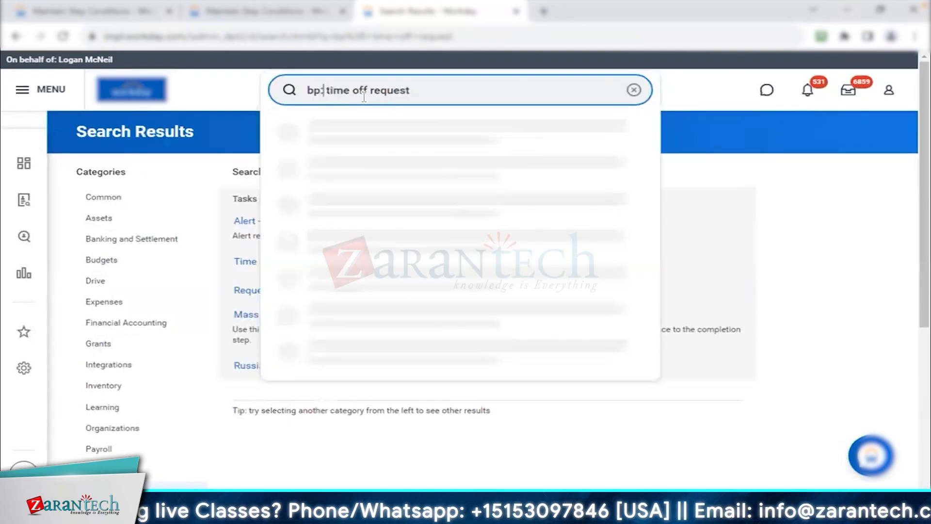
key(Return)
Open Request Time Off (Default Definition), view Initiation's bereavement validation condition, then go back
scroll(367, 143, down, 5)
click(367, 140)
scroll(561, 447, right, 1)
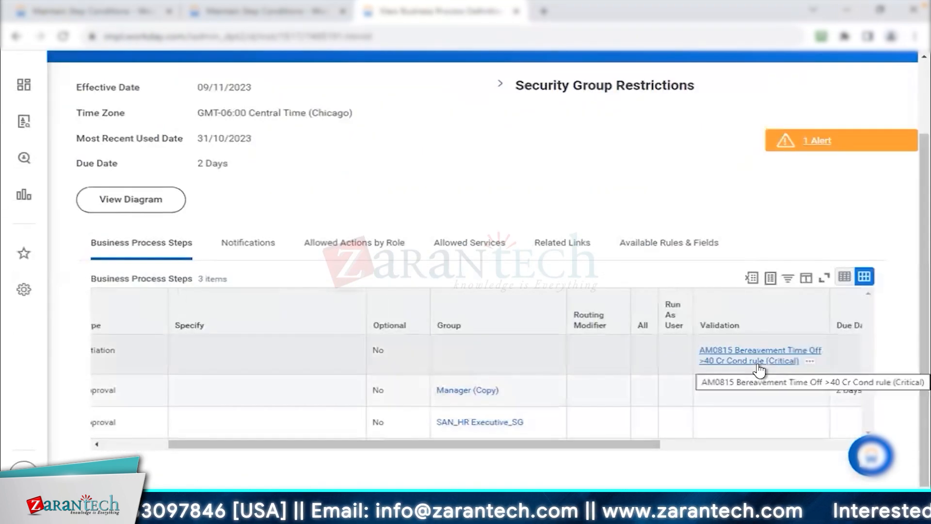
click(719, 365)
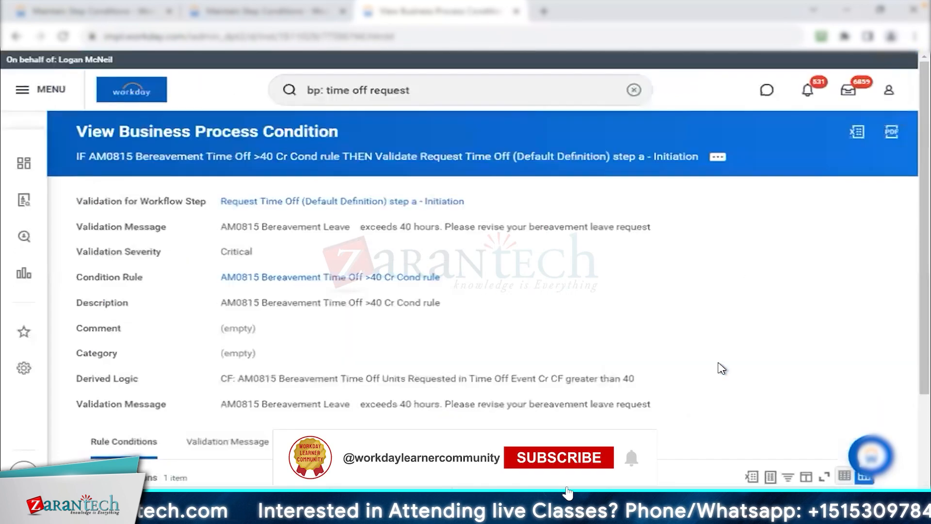
scroll(330, 316, down, 3)
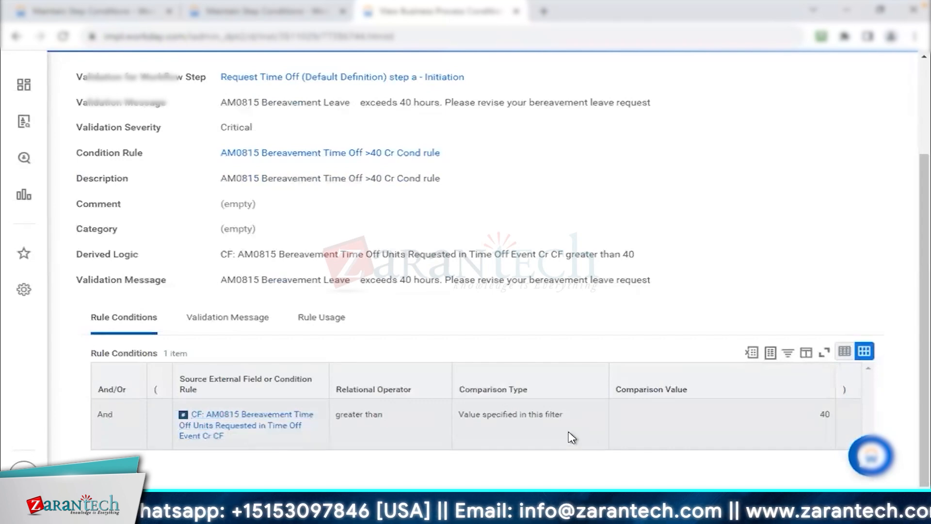
click(325, 77)
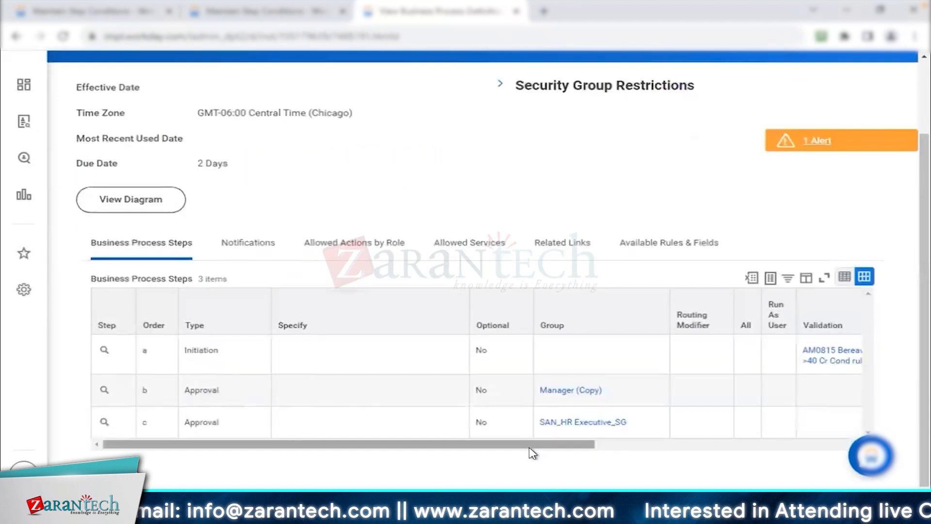
Review the three steps: Initiation, then Approvals by Manager (Copy) and SAN_HR Executive_SG
click(588, 445)
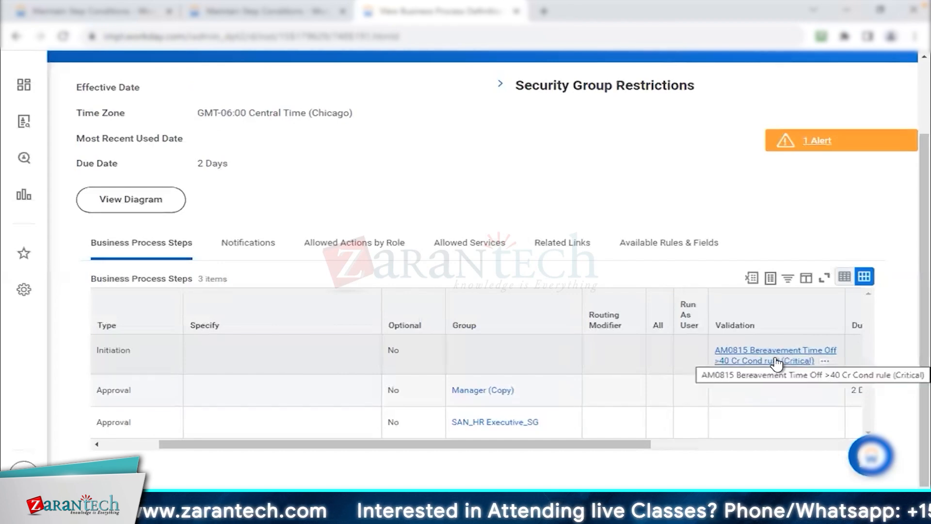
double_click(122, 390)
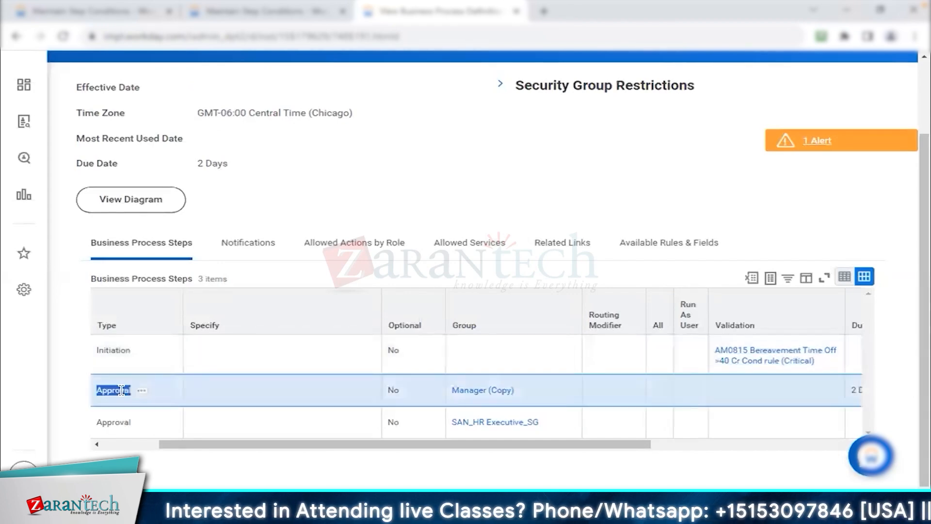
double_click(112, 421)
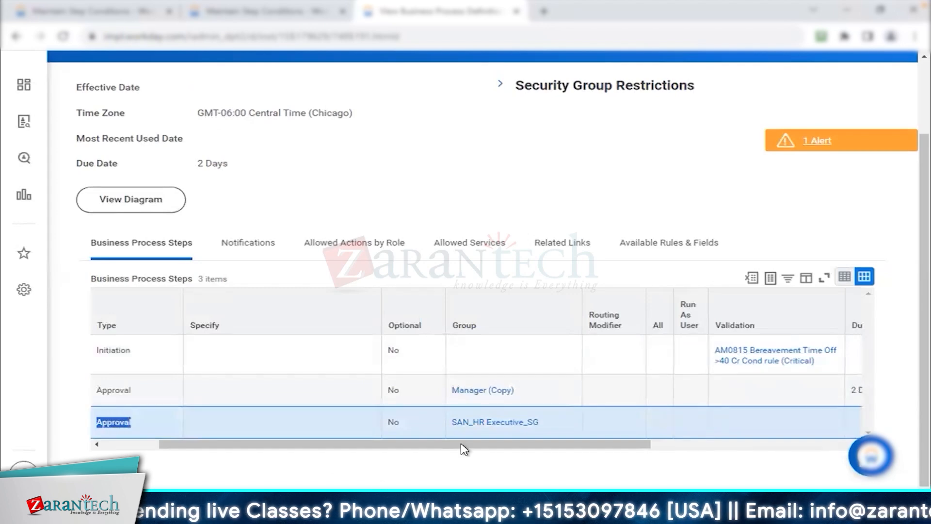
drag(405, 449, 378, 449)
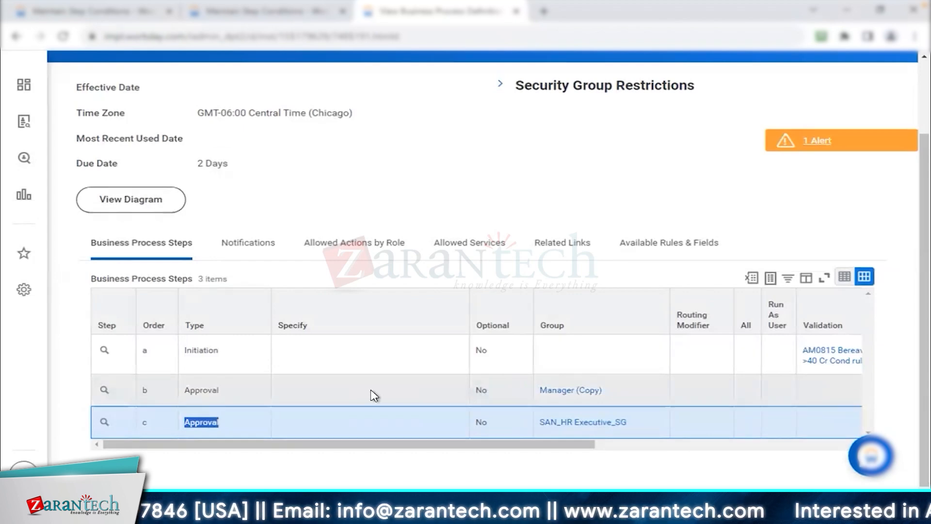
Review the onboarding definition's 1 error and 2 alerts about the Completion Step order
scroll(374, 395, right, 3)
click(261, 15)
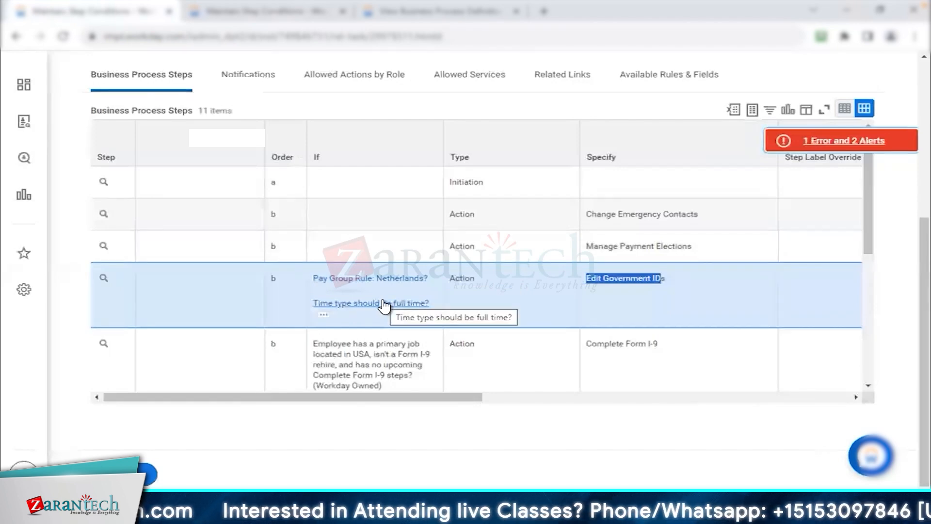
click(819, 141)
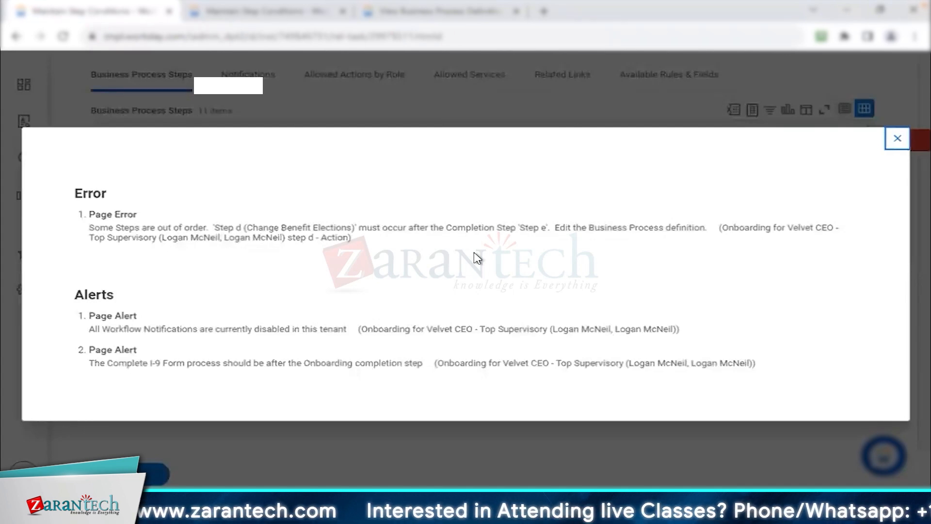
drag(362, 227, 544, 229)
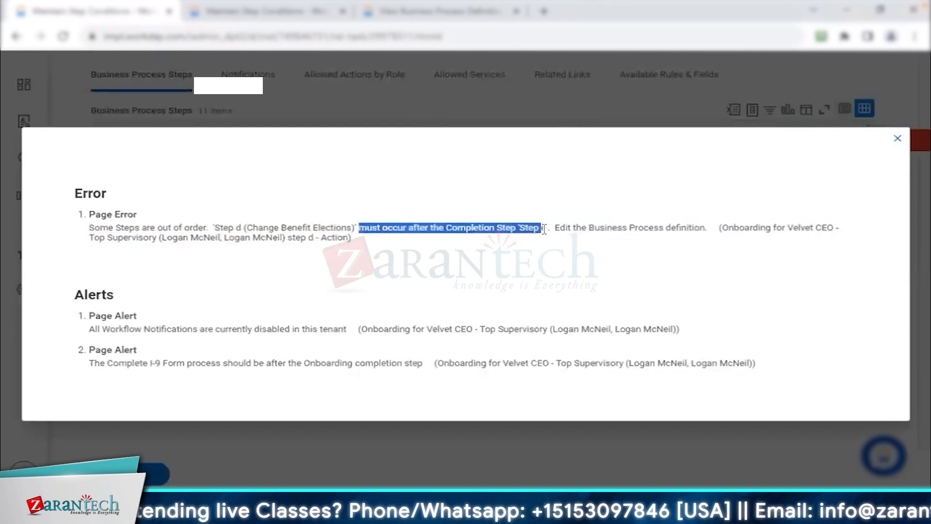
click(898, 139)
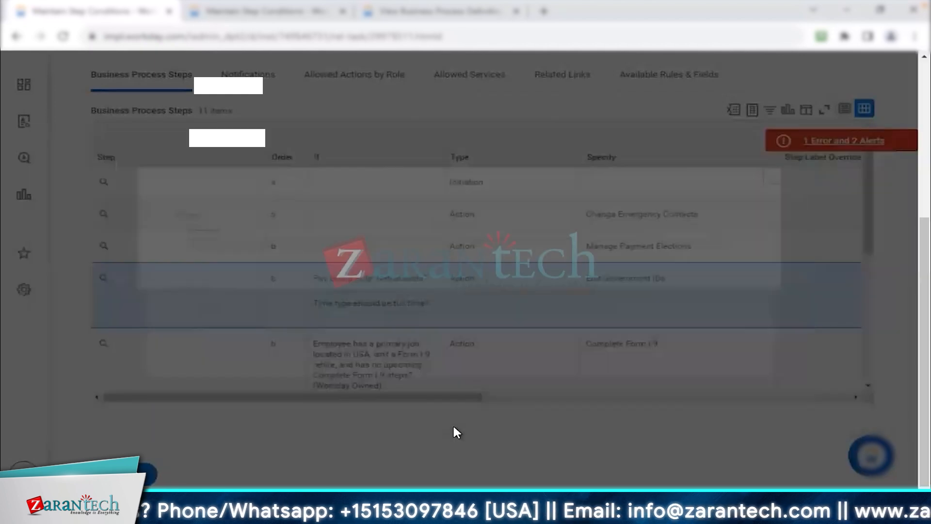
scroll(577, 341, right, 10)
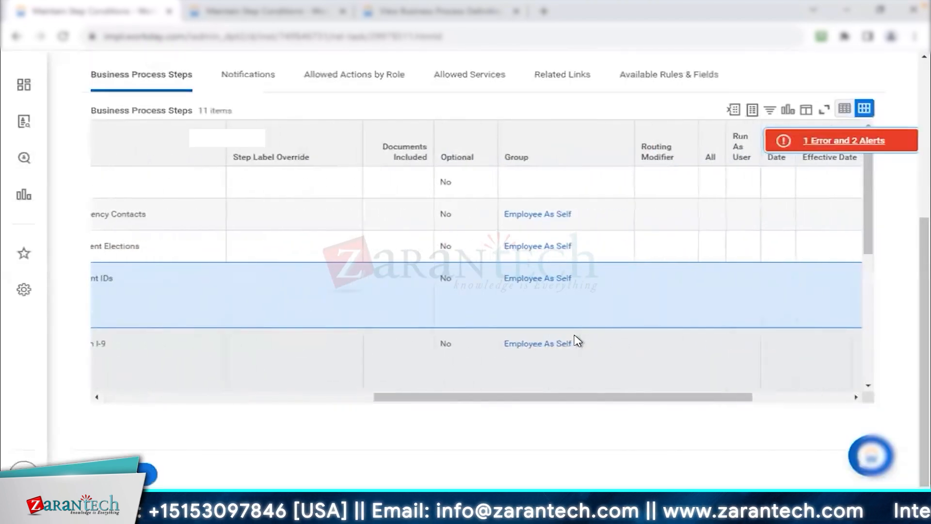
scroll(577, 341, right, 3)
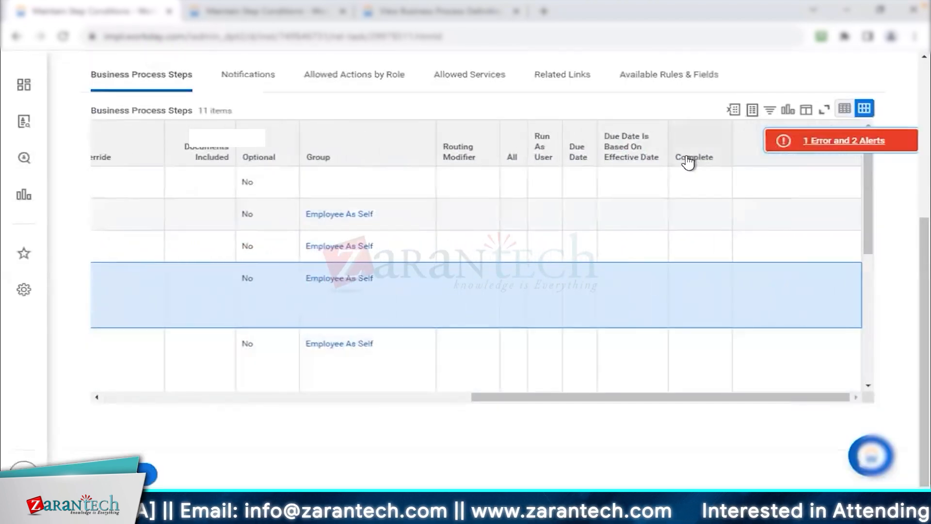
click(727, 162)
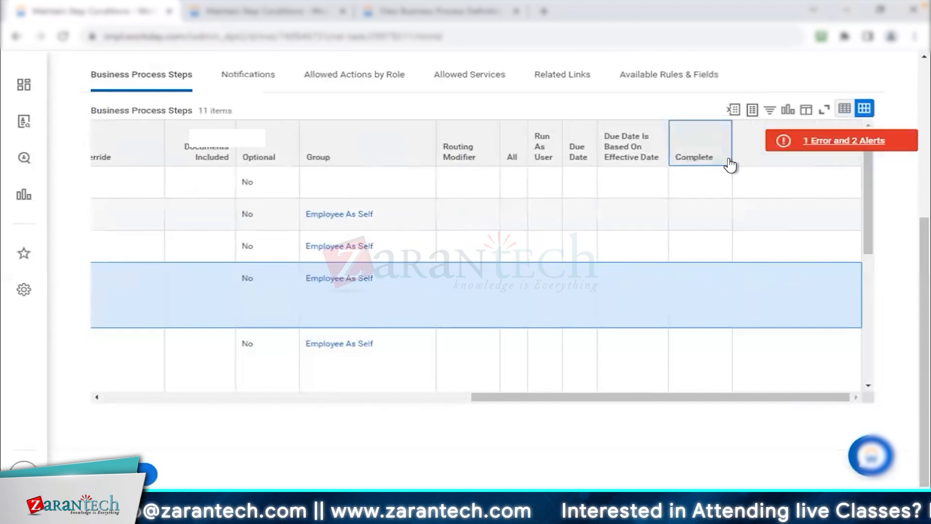
click(790, 86)
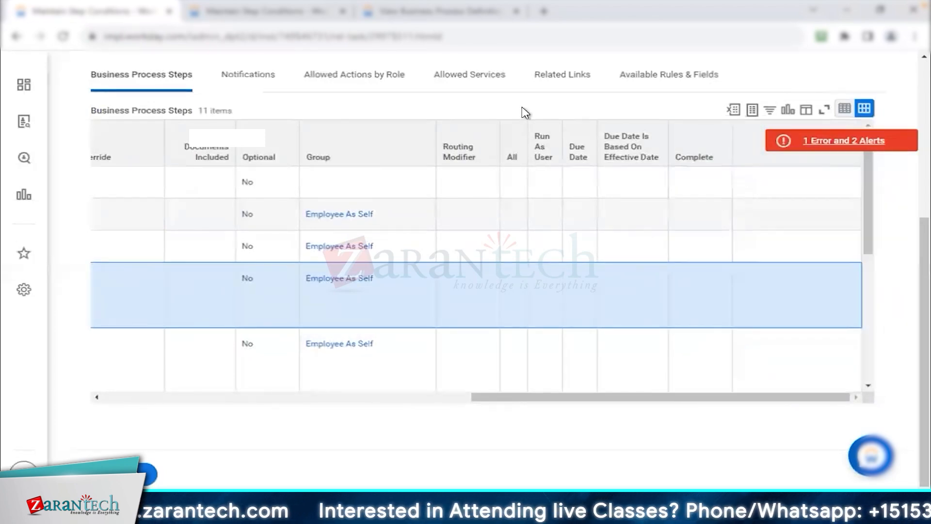
Open the worker's profile from the account menu, then return to the onboarding steps
click(444, 11)
scroll(656, 199, up, 1)
scroll(656, 199, up, 2)
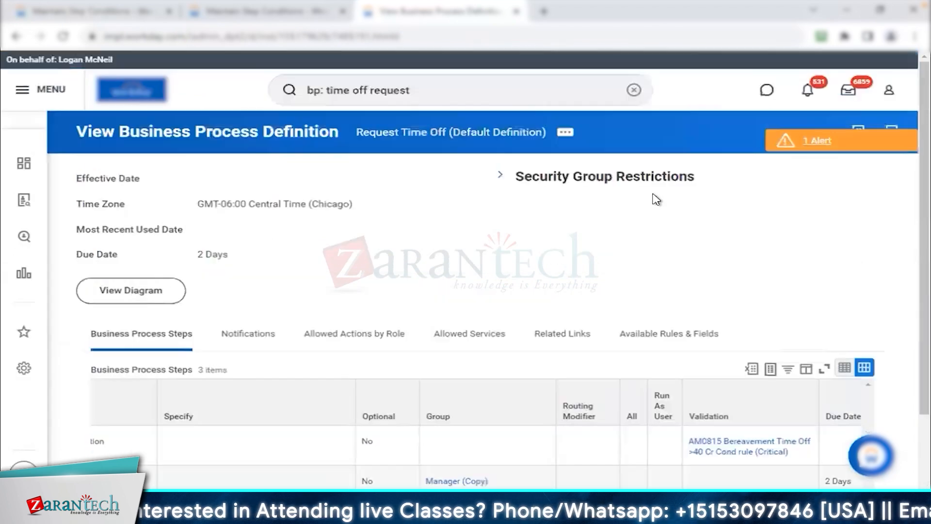
click(889, 90)
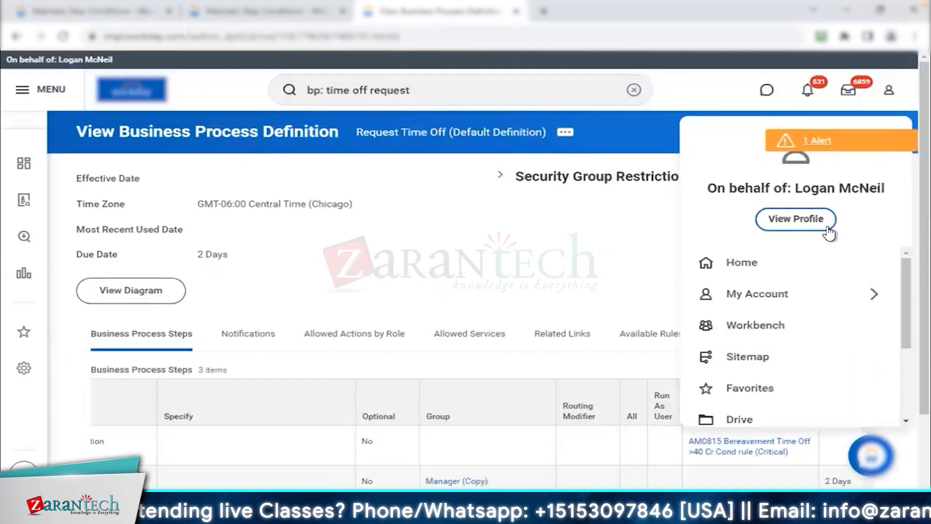
click(803, 224)
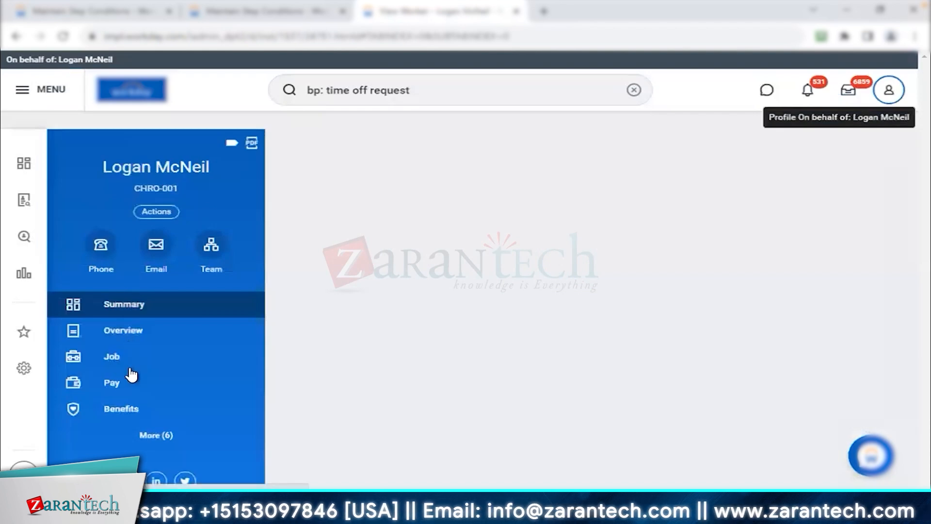
click(130, 368)
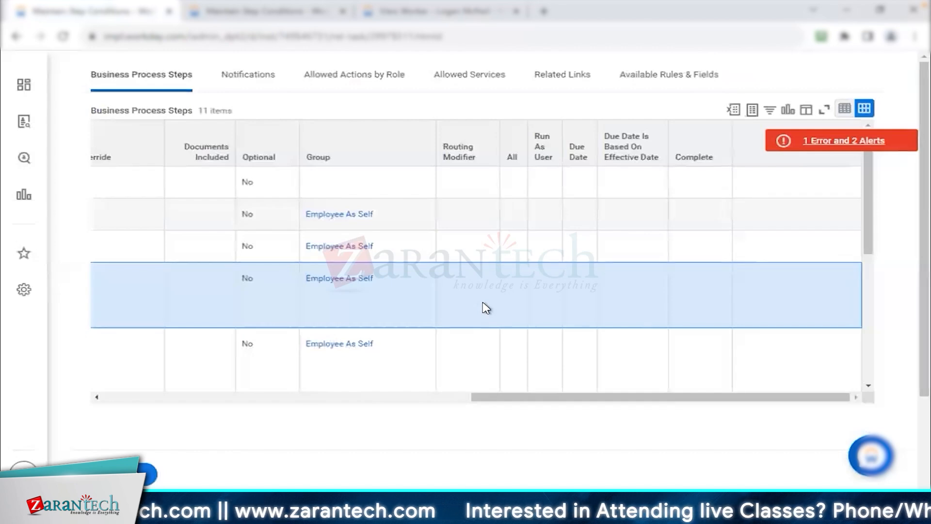
scroll(487, 309, down, 5)
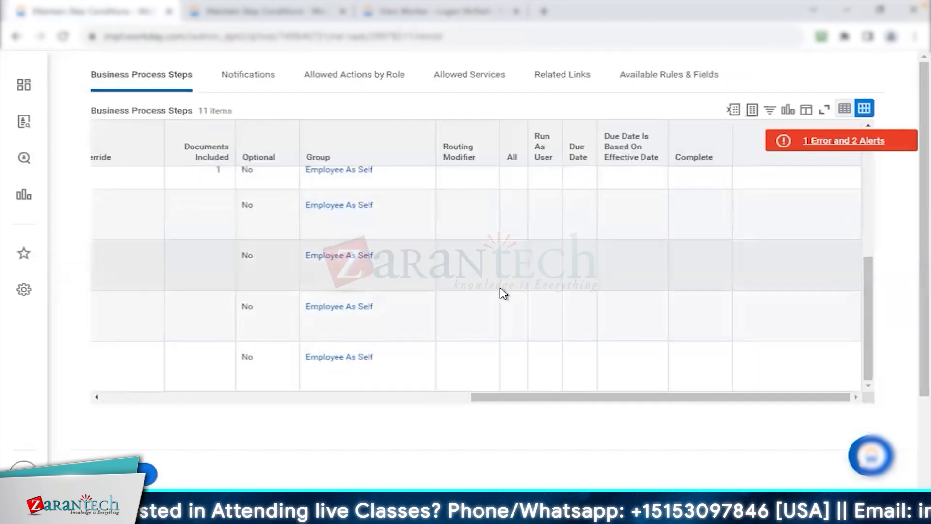
scroll(502, 293, up, 5)
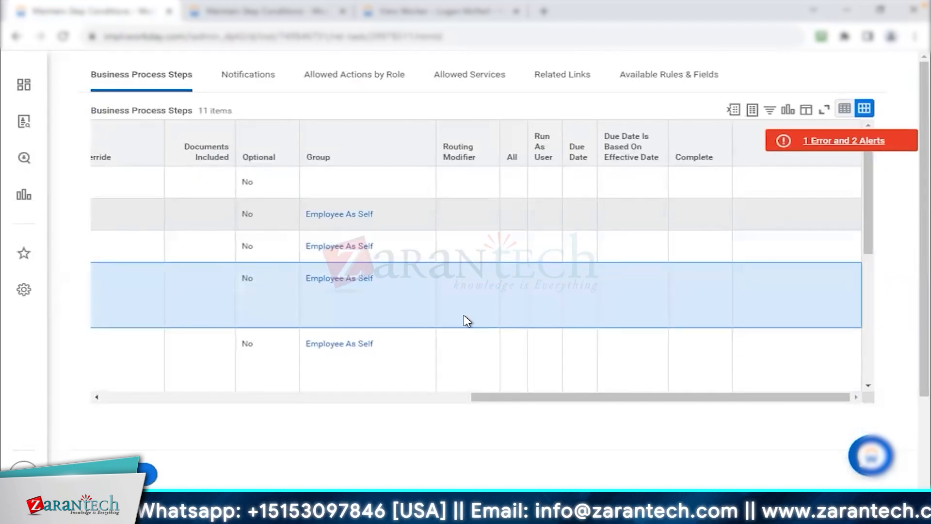
scroll(466, 320, down, 5)
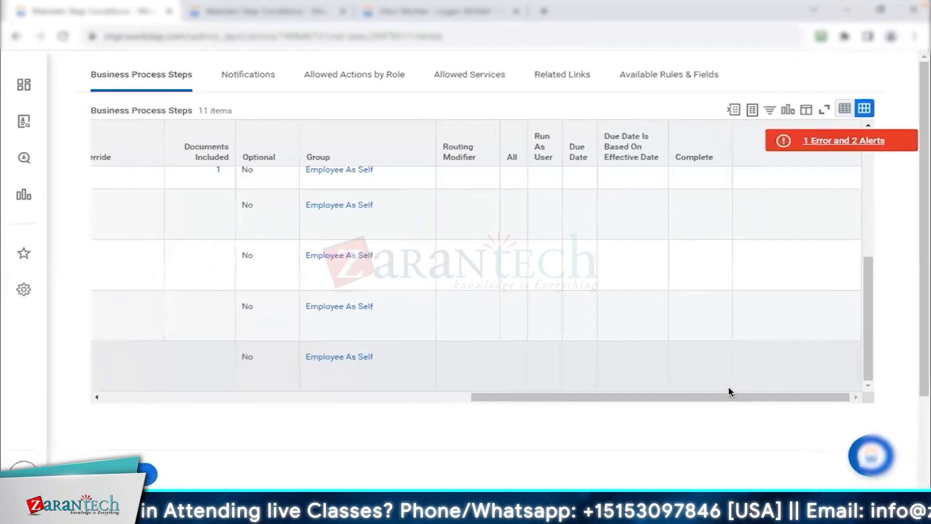
Browse the worker's 1888-item Worker History, noting Assign Matrix Organization's completed status
click(459, 11)
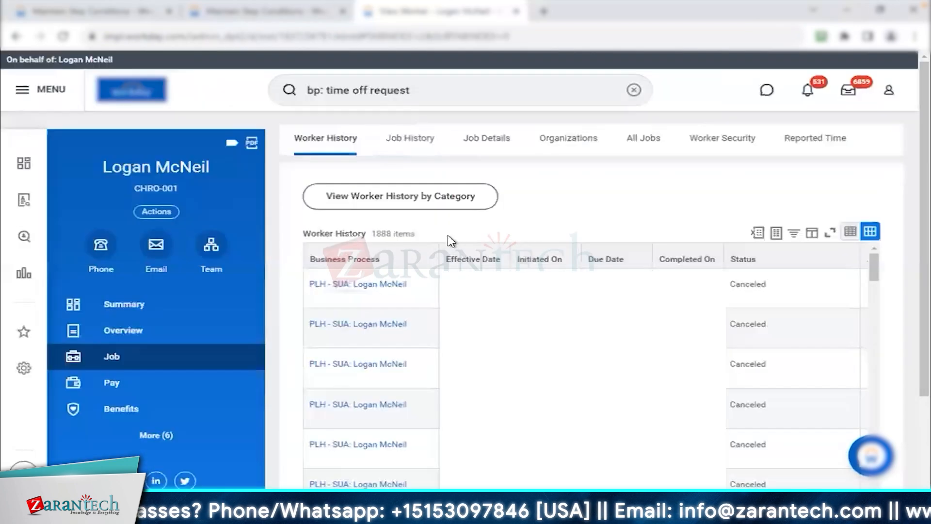
scroll(639, 223, down, 3)
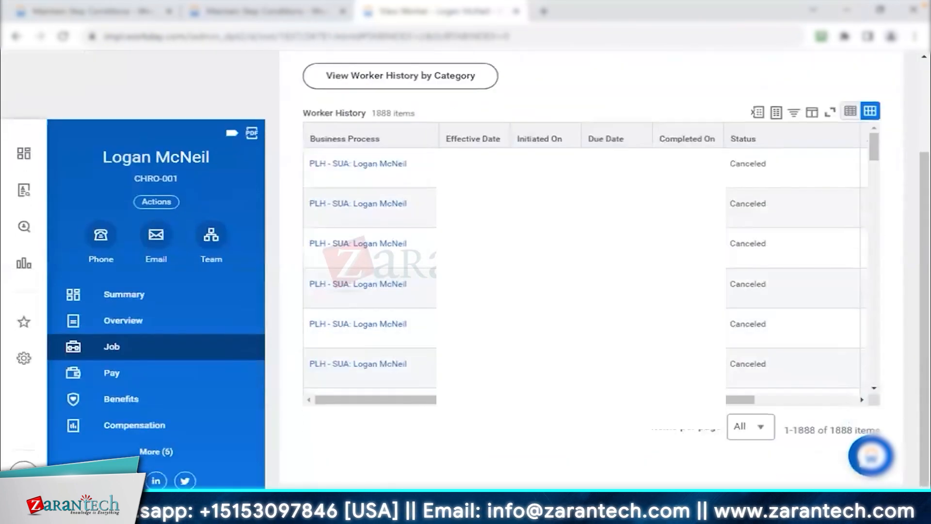
scroll(730, 237, down, 3)
drag(732, 238, 826, 239)
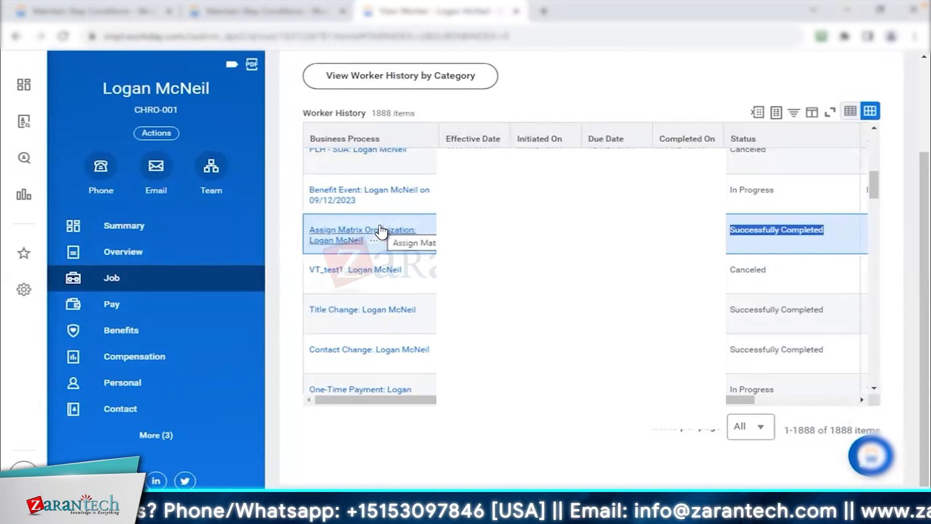
Filter Worker History's Business Process column to Compensation Change Executive Management_GSA
click(374, 136)
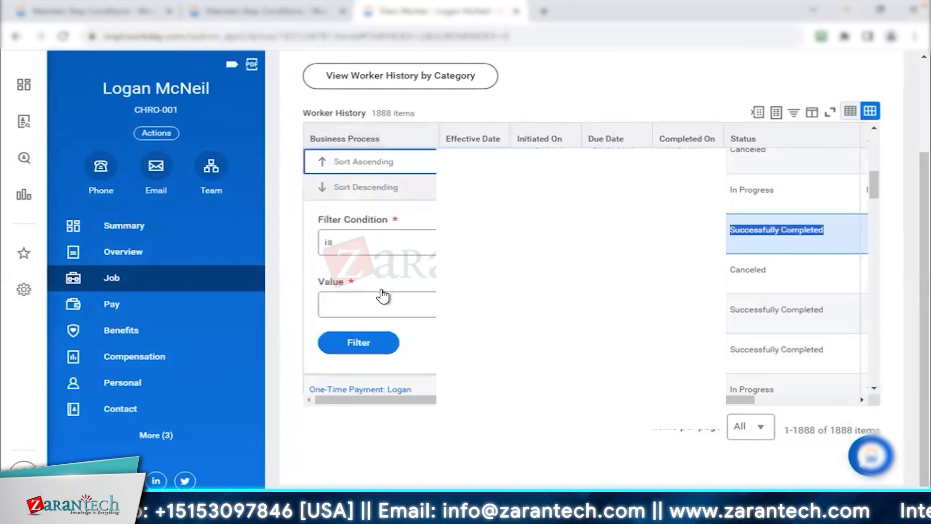
click(383, 296)
click(388, 280)
text(onboard)
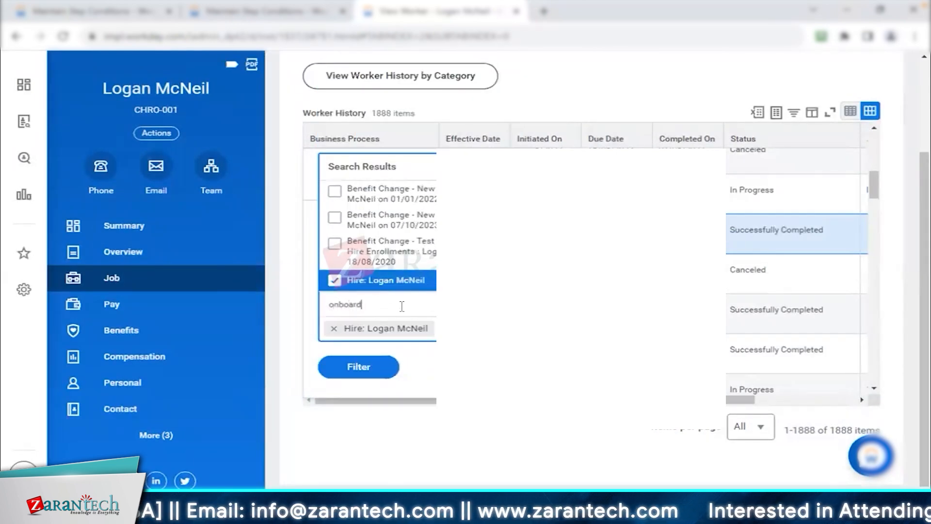
key(Return)
key(ctrl+a)
key(BackSpace)
text(comp chan)
key(Return)
click(359, 372)
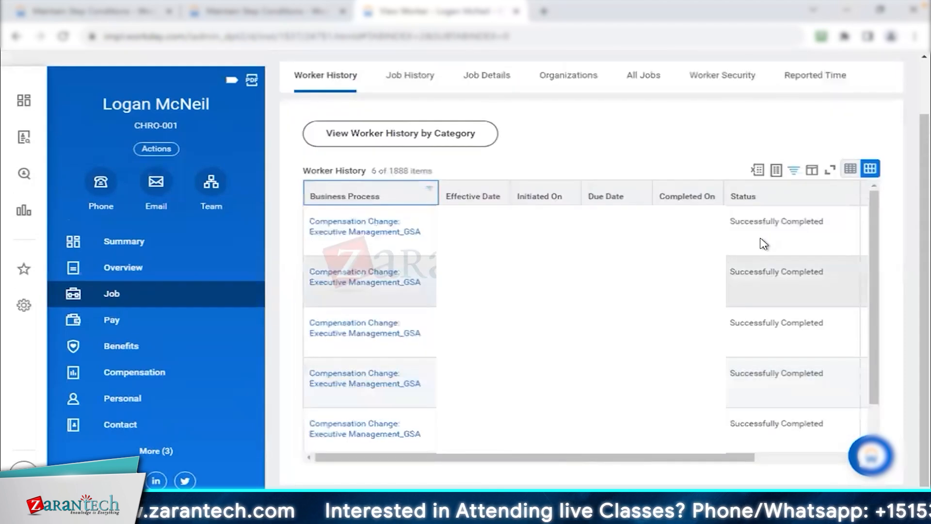
drag(730, 222, 838, 232)
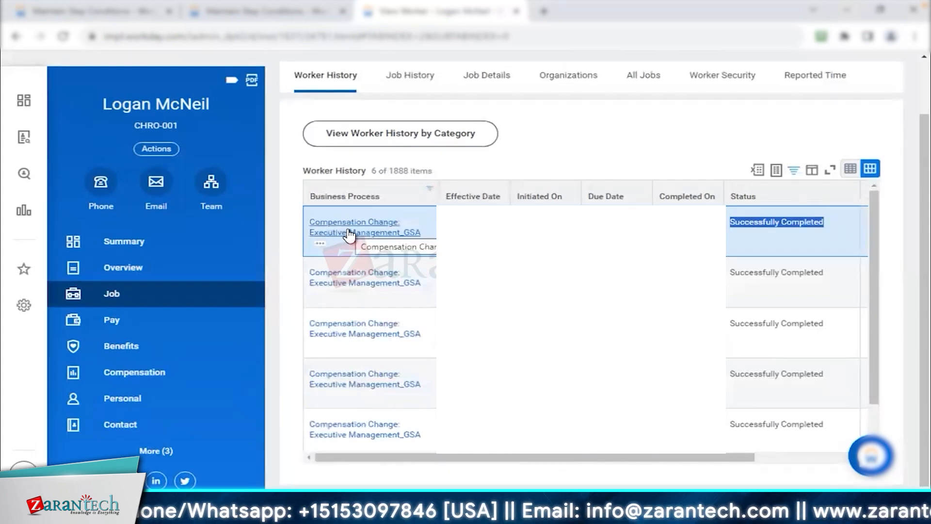
Clear the filter to show all 1888 items, then return to the onboarding definition
scroll(350, 235, down, 1)
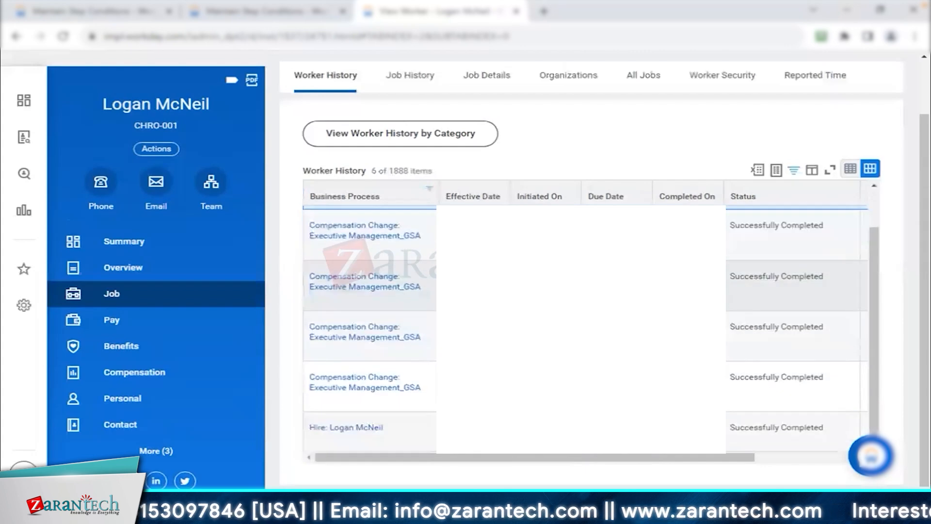
click(374, 197)
key(Escape)
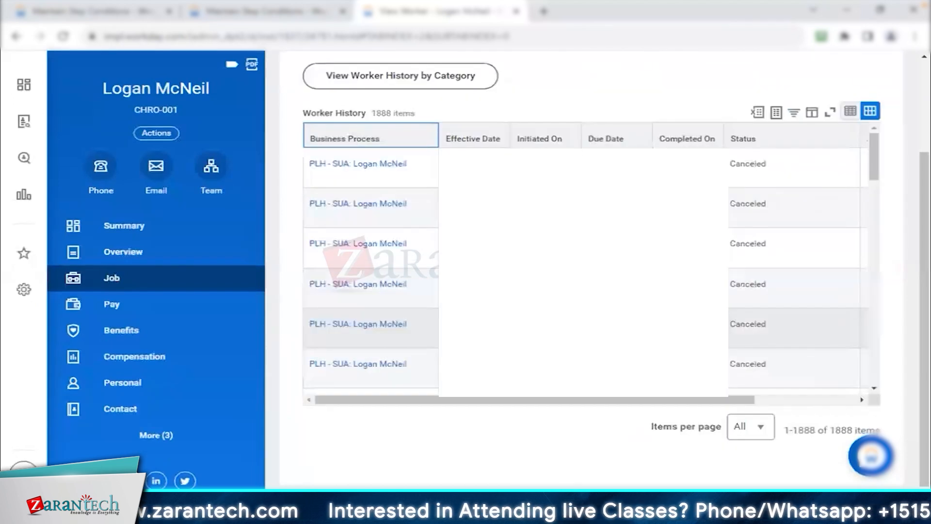
scroll(792, 314, down, 5)
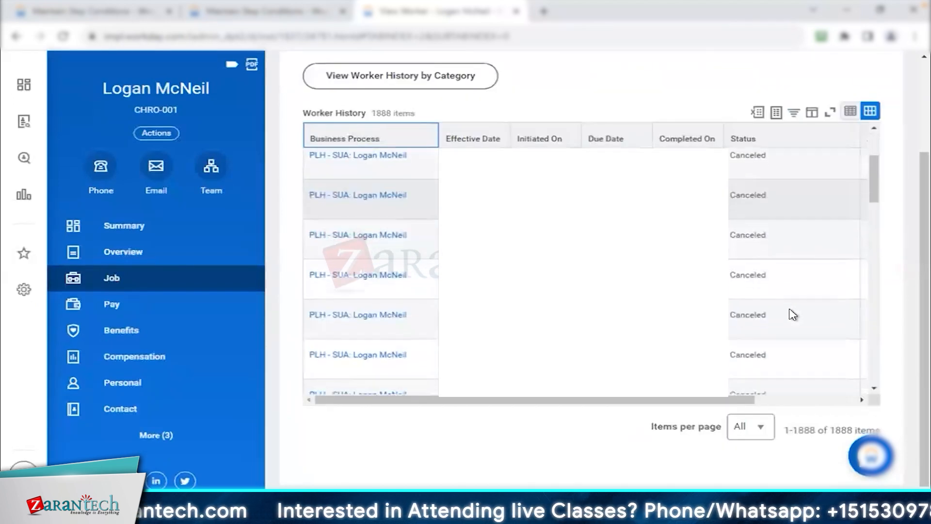
scroll(792, 314, up, 1)
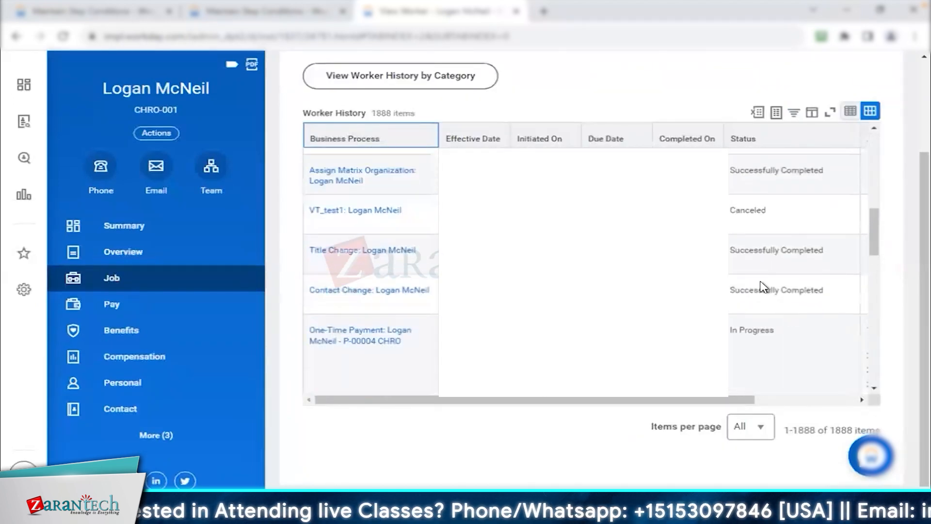
drag(731, 332, 782, 338)
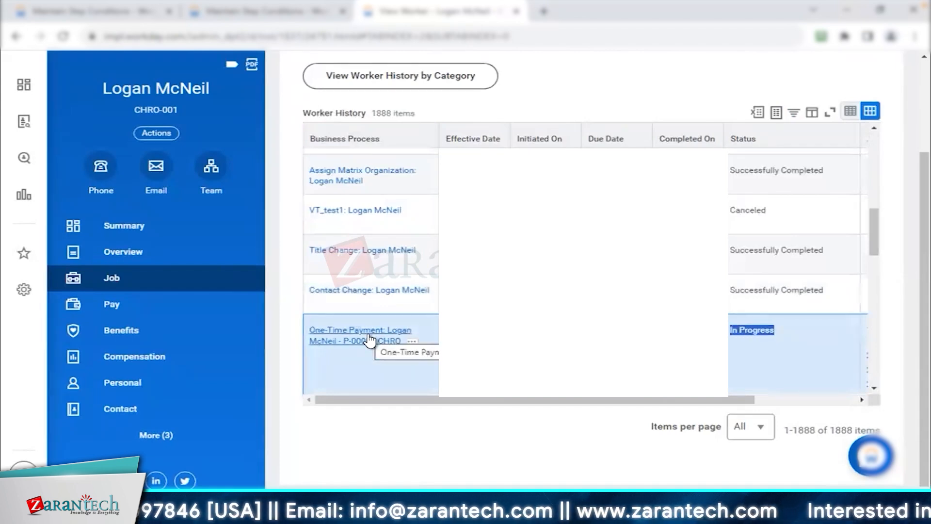
click(92, 10)
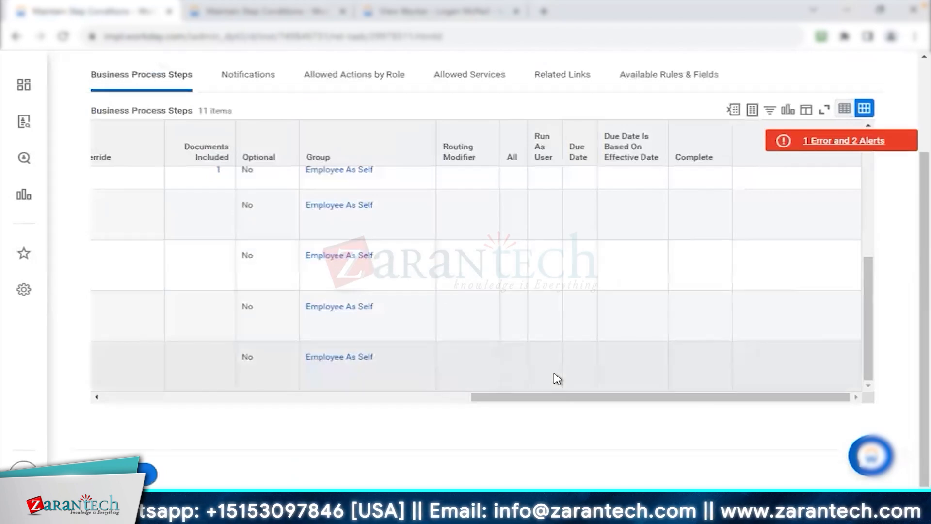
drag(660, 398, 359, 395)
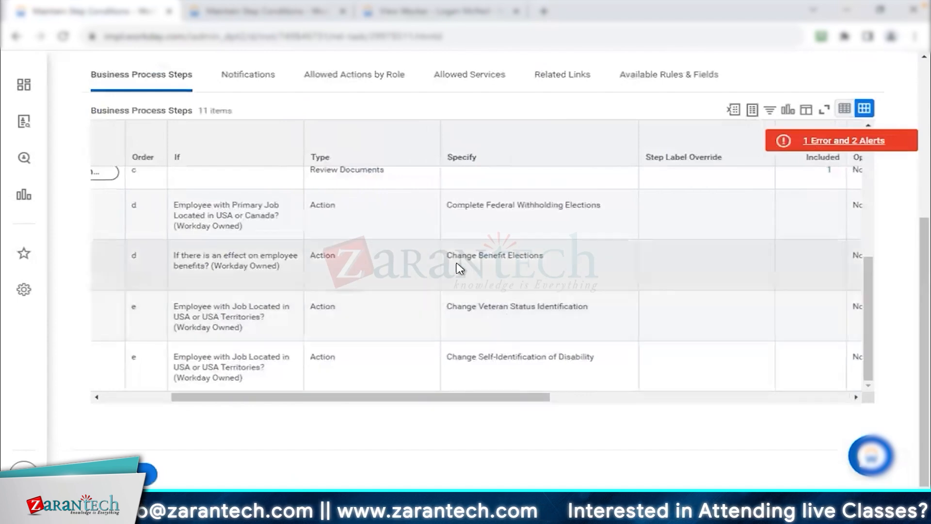
drag(448, 258, 544, 258)
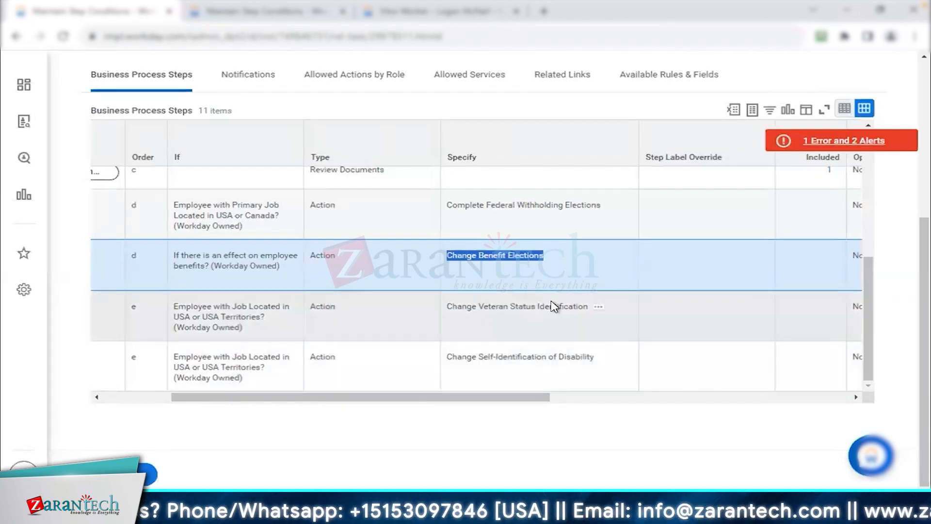
scroll(555, 306, up, 5)
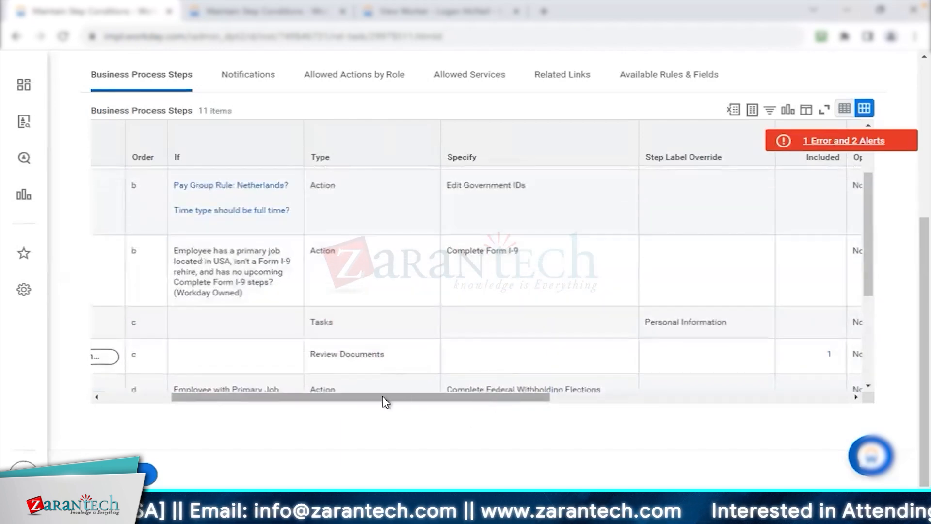
drag(386, 401, 318, 402)
scroll(558, 339, up, 2)
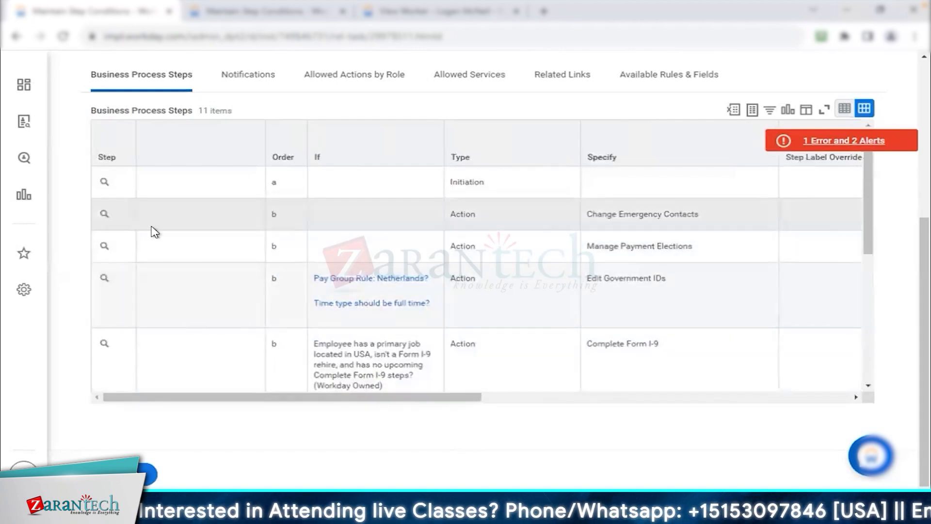
Set the Change Emergency Contacts step as the completion step and confirm with OK
click(118, 214)
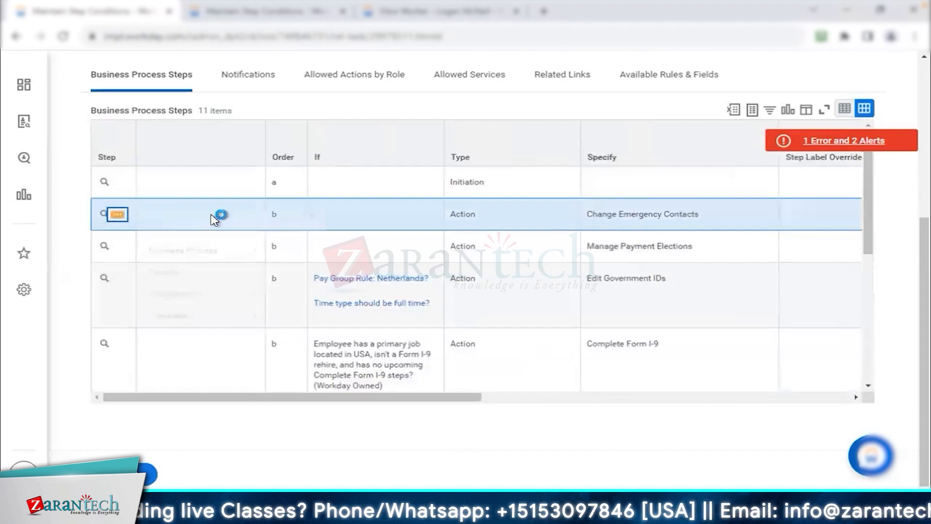
mouse_move(219, 266)
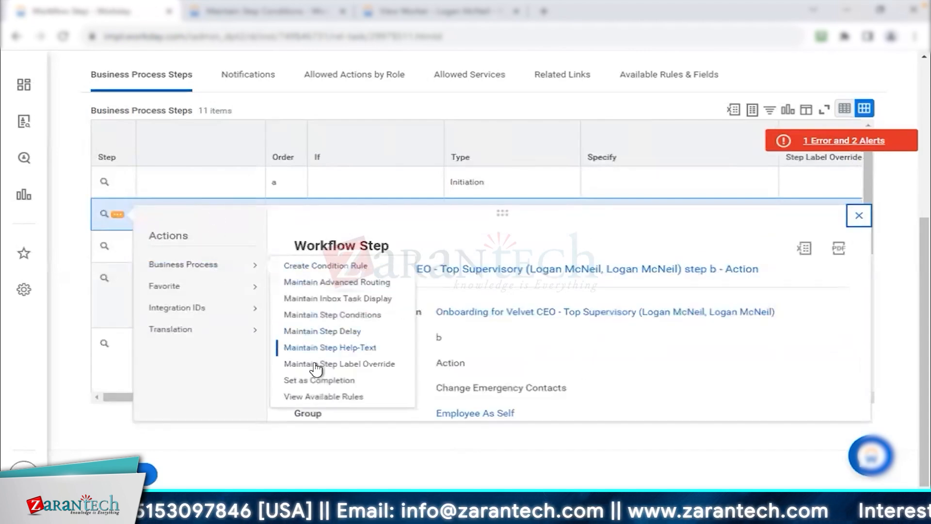
click(322, 382)
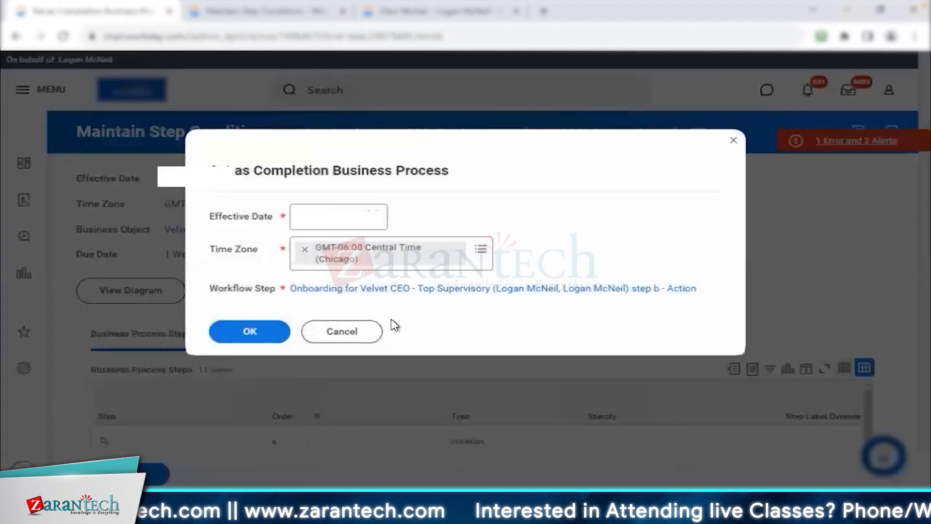
click(267, 339)
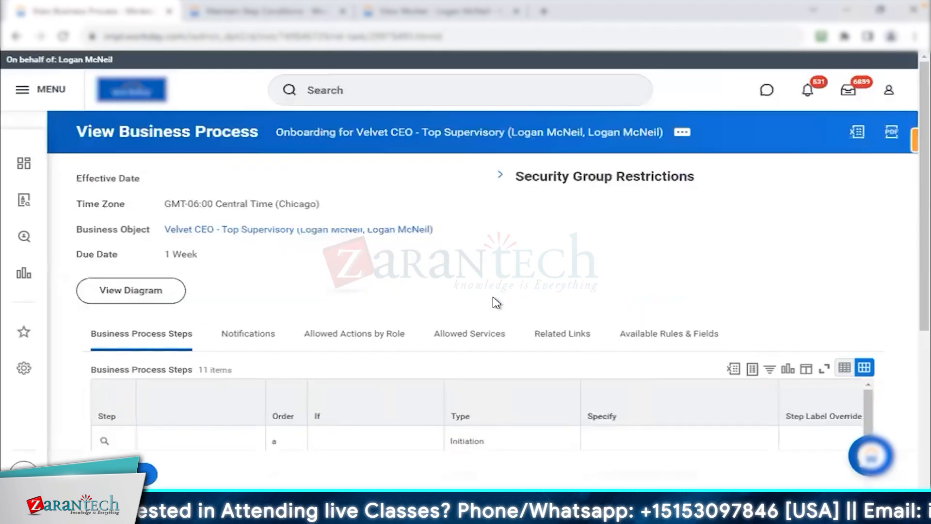
scroll(543, 264, down, 5)
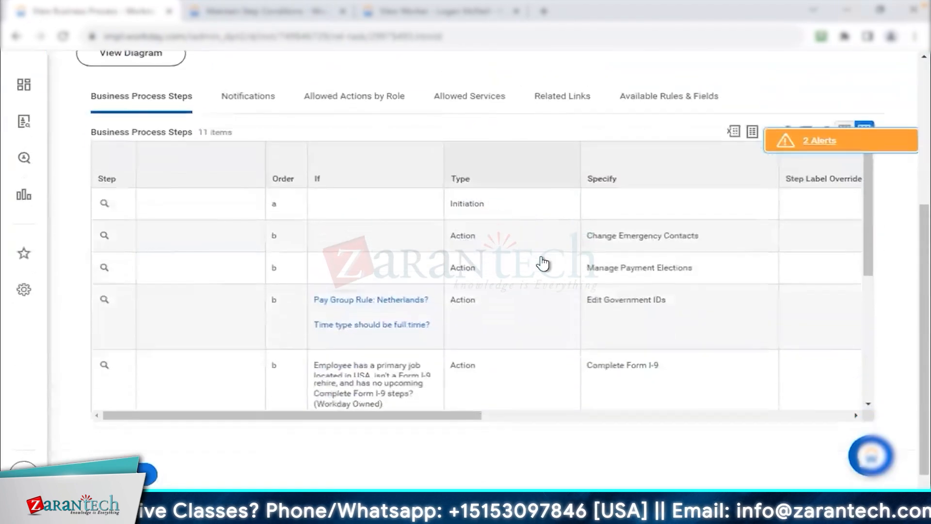
scroll(449, 287, right, 8)
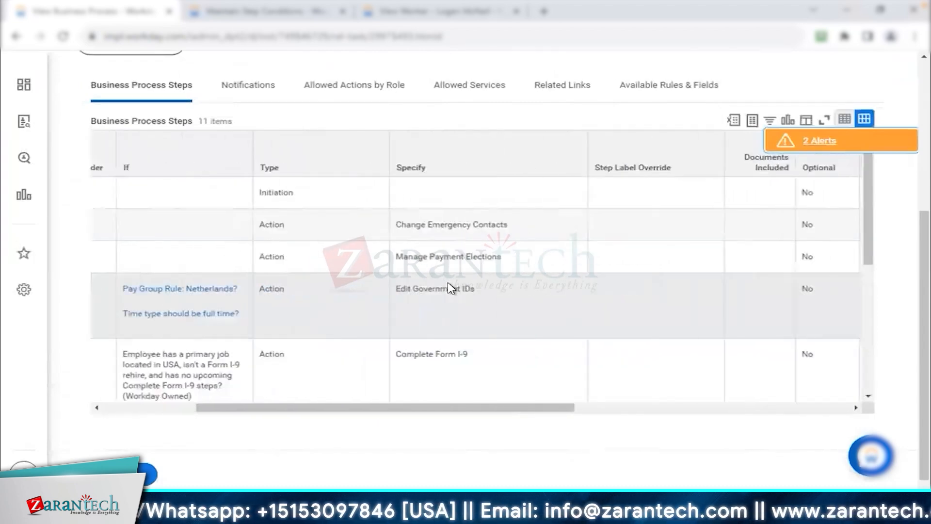
scroll(567, 297, right, 6)
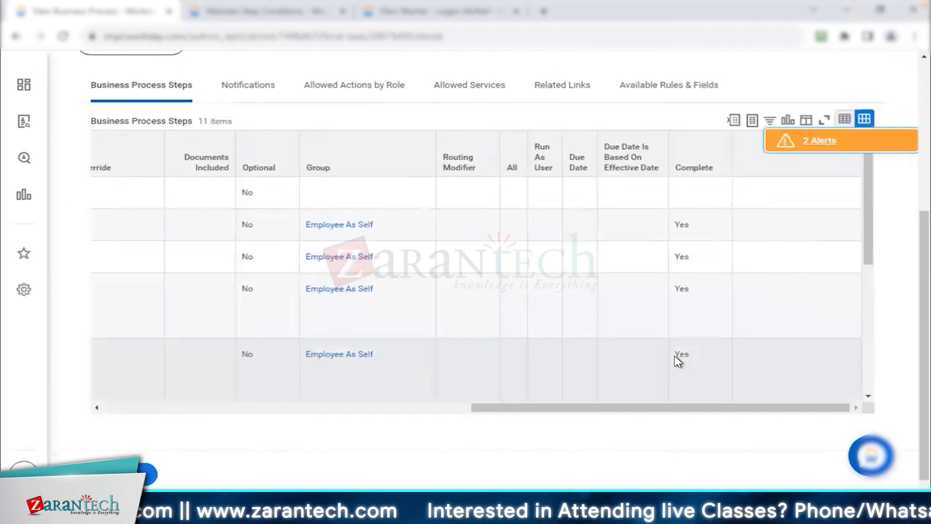
scroll(679, 361, left, 10)
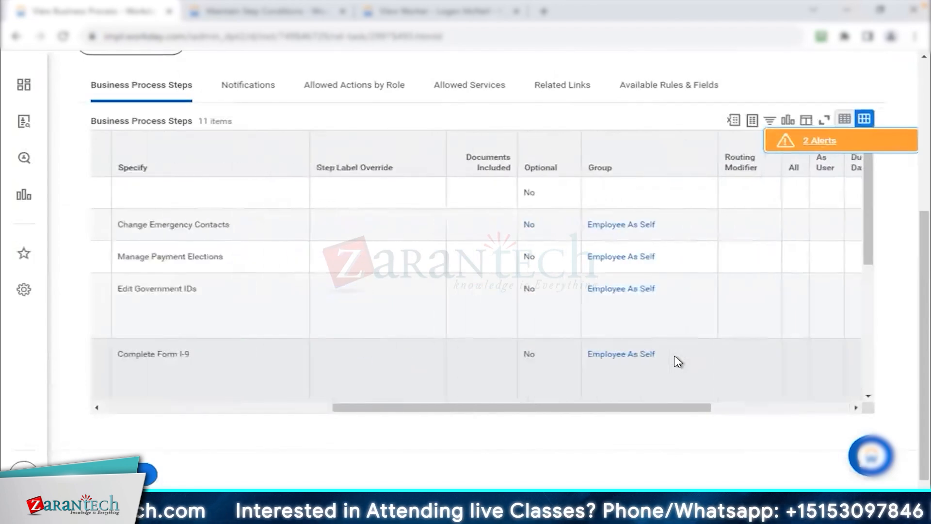
scroll(678, 360, left, 8)
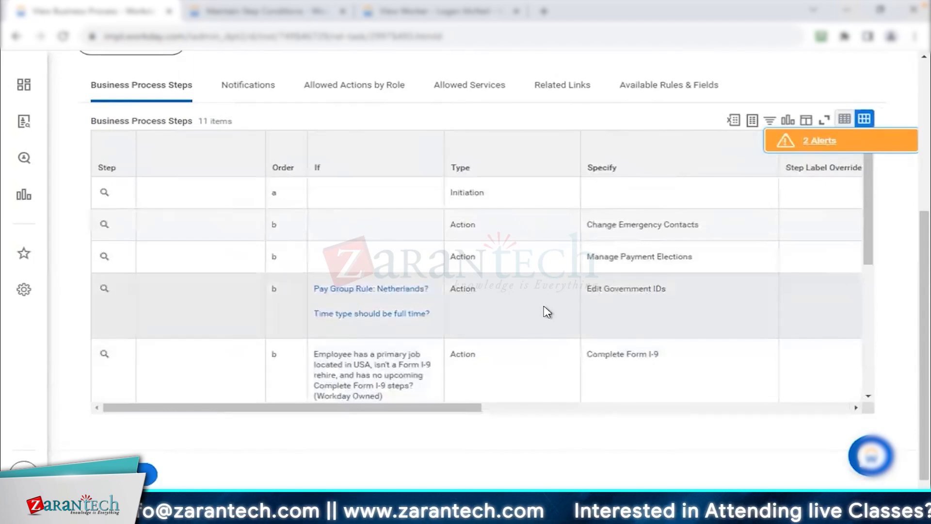
scroll(548, 312, down, 5)
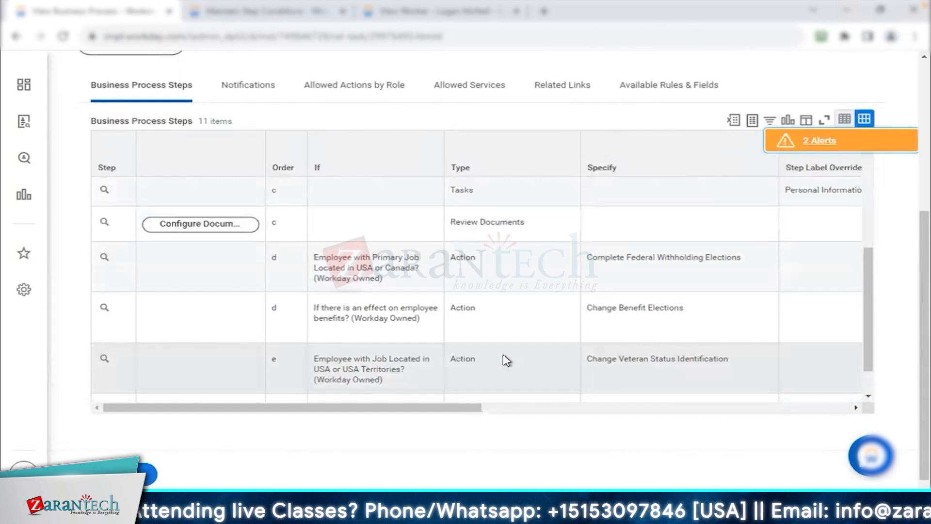
scroll(506, 361, up, 5)
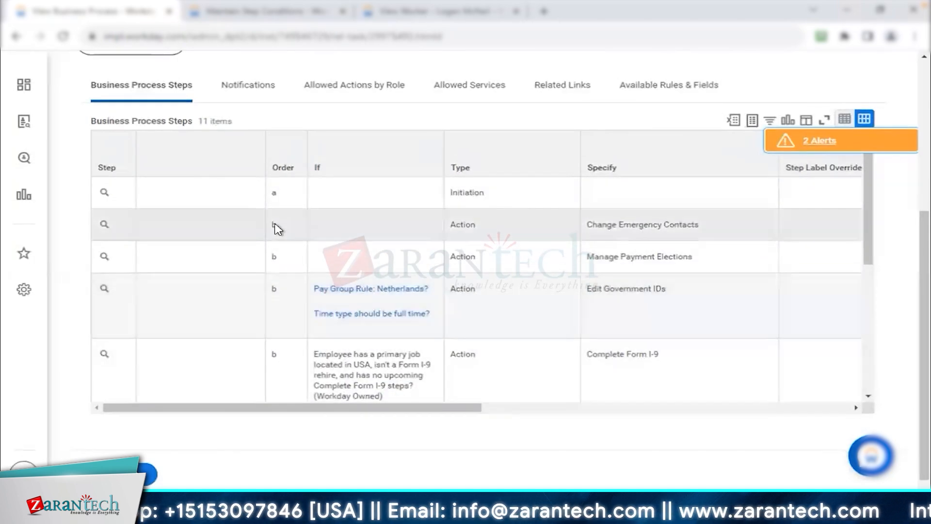
drag(276, 226, 289, 364)
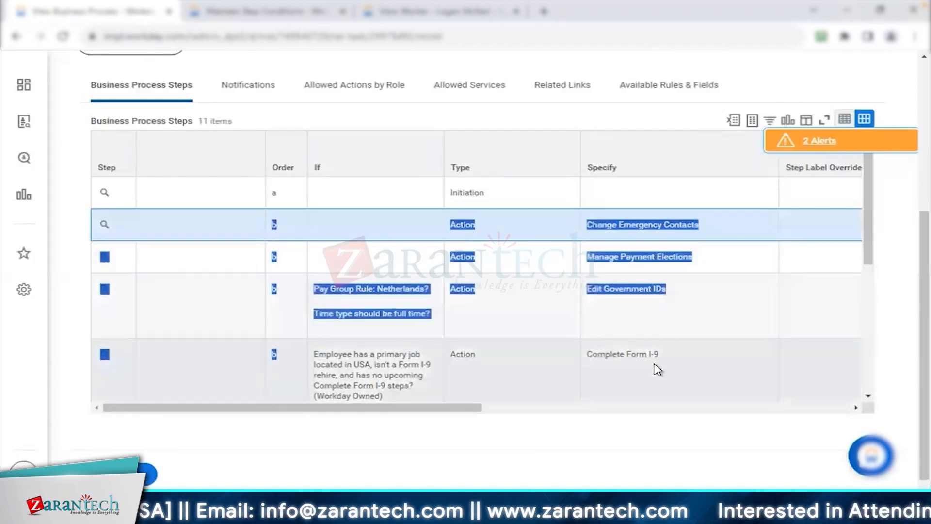
double_click(604, 354)
drag(663, 357, 667, 363)
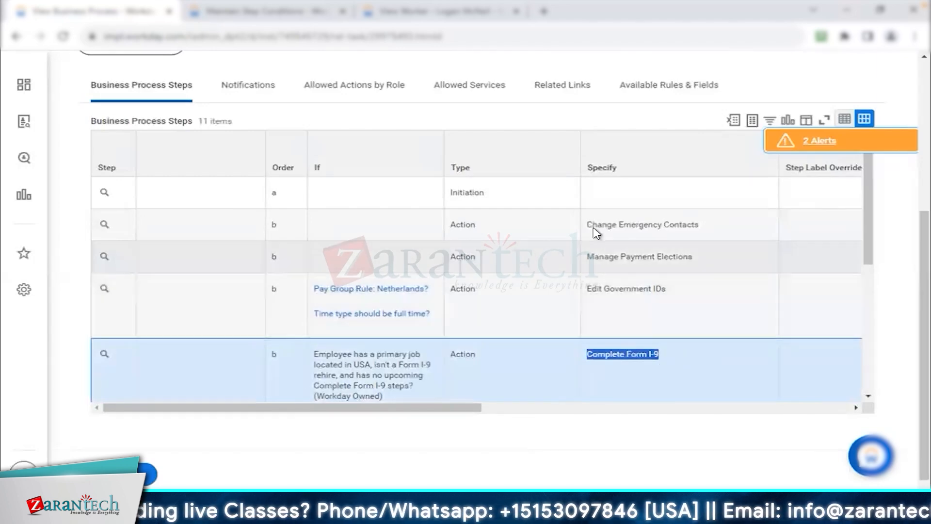
drag(422, 410, 356, 412)
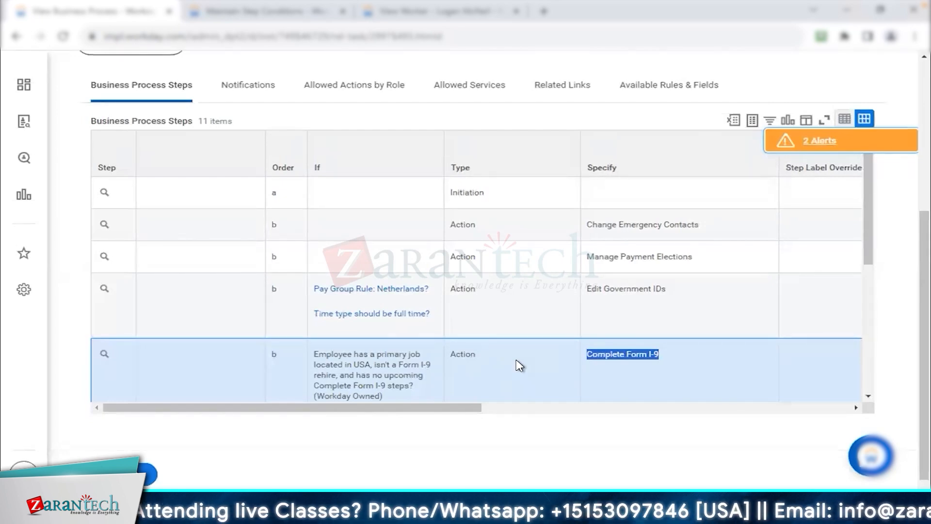
scroll(520, 366, down, 5)
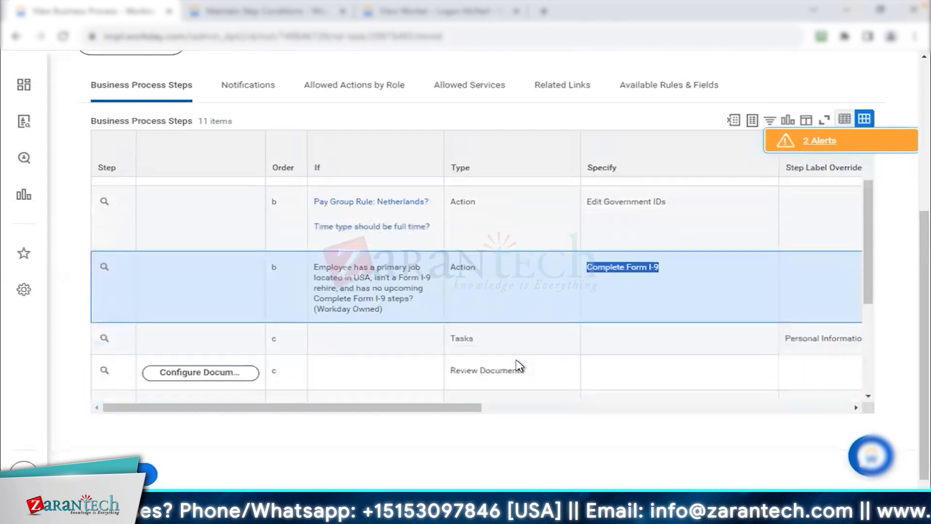
scroll(519, 366, down, 1)
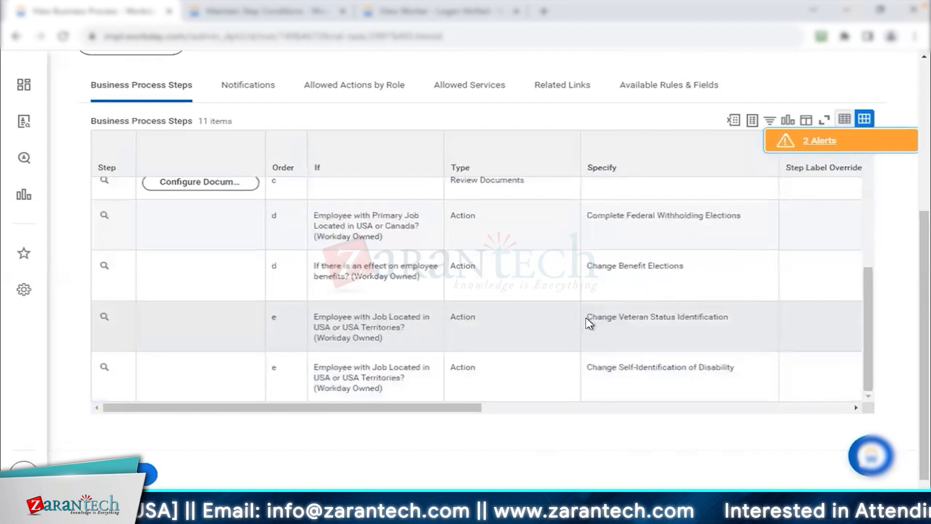
drag(588, 317, 714, 319)
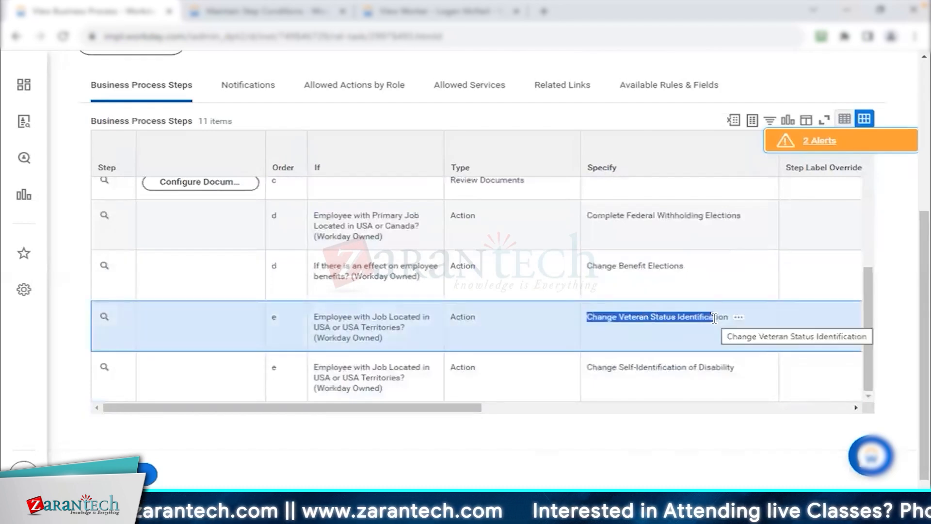
scroll(716, 321, up, 4)
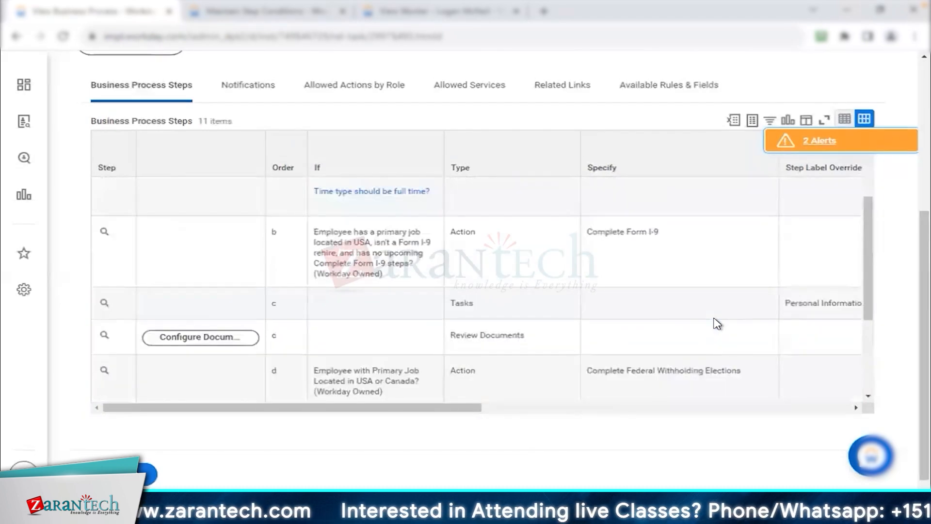
drag(621, 371, 679, 372)
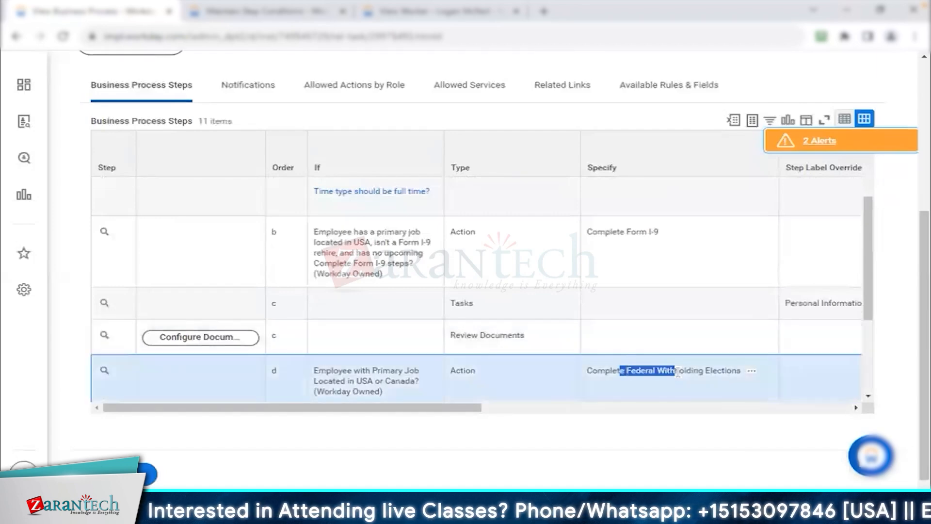
scroll(678, 372, up, 3)
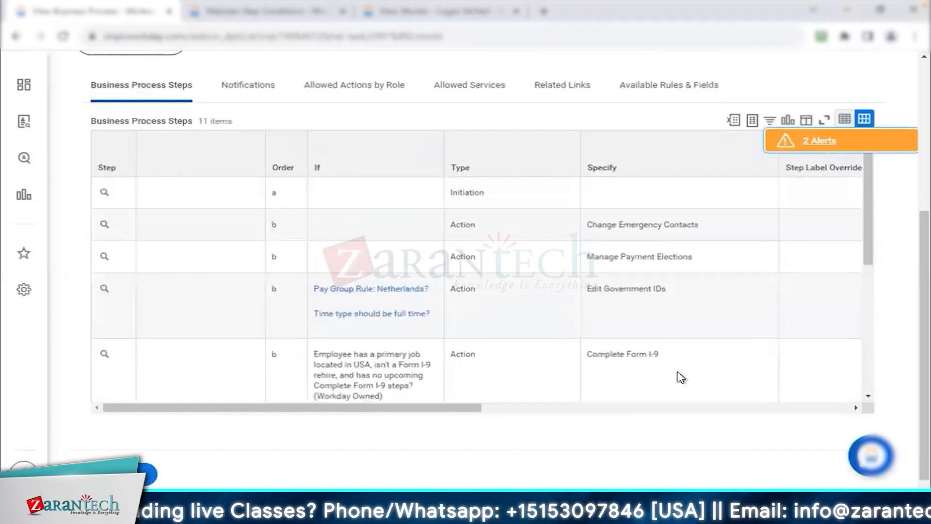
drag(600, 219, 676, 224)
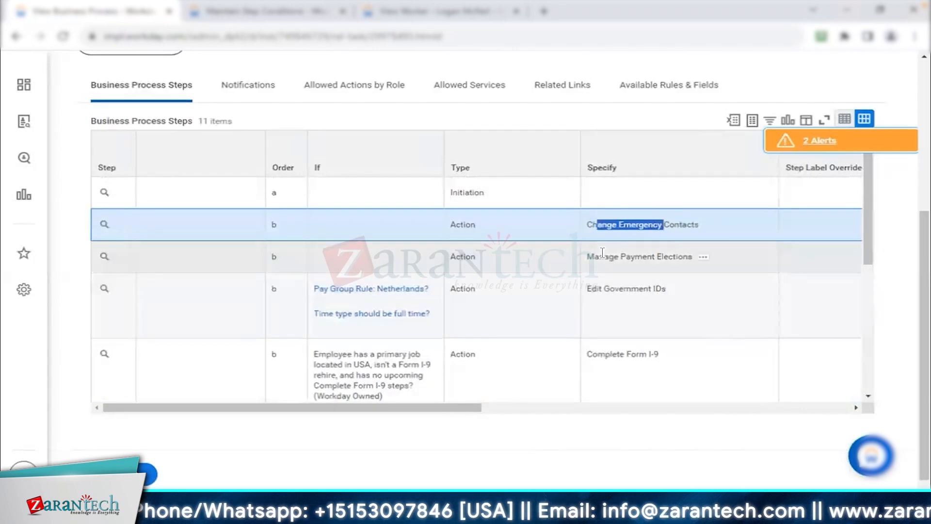
drag(600, 256, 674, 257)
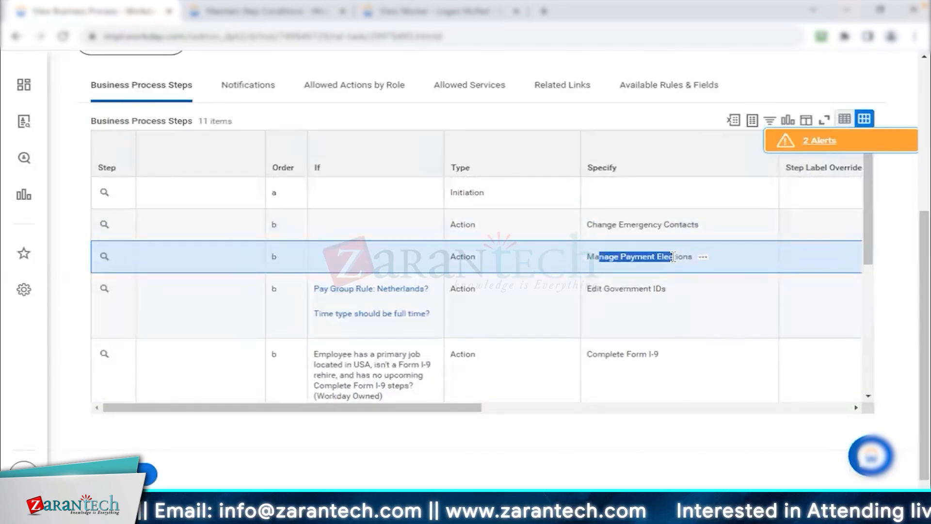
drag(587, 256, 698, 260)
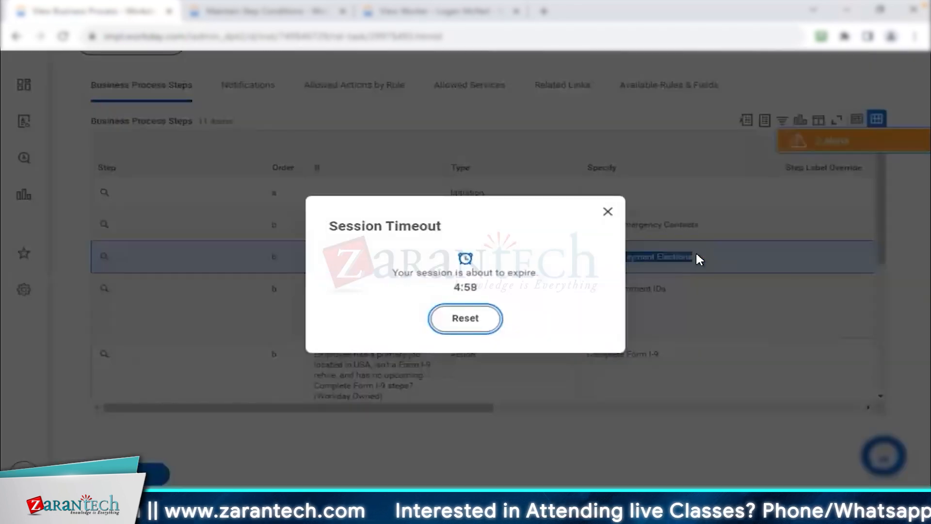
Inspect the Manage Payment Elections step and its Step Label Override column
click(465, 318)
drag(588, 257, 689, 257)
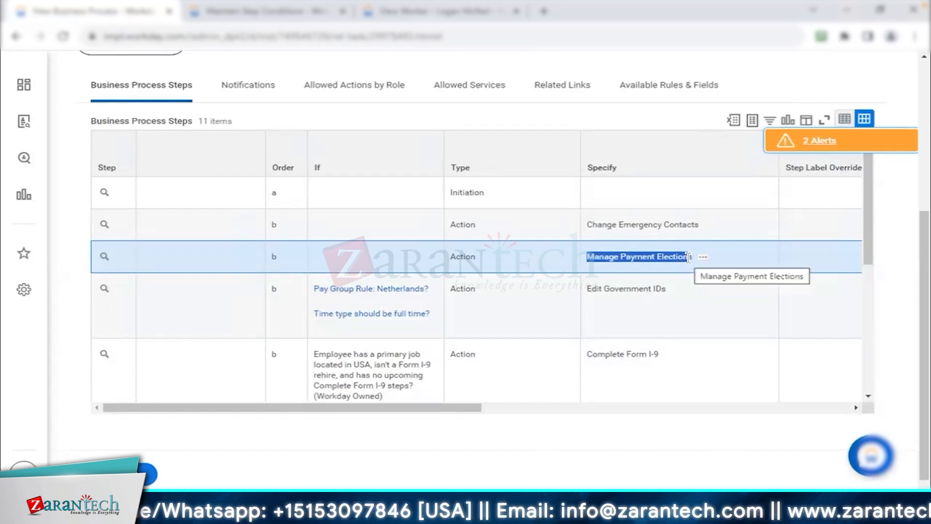
scroll(734, 235, right, 2)
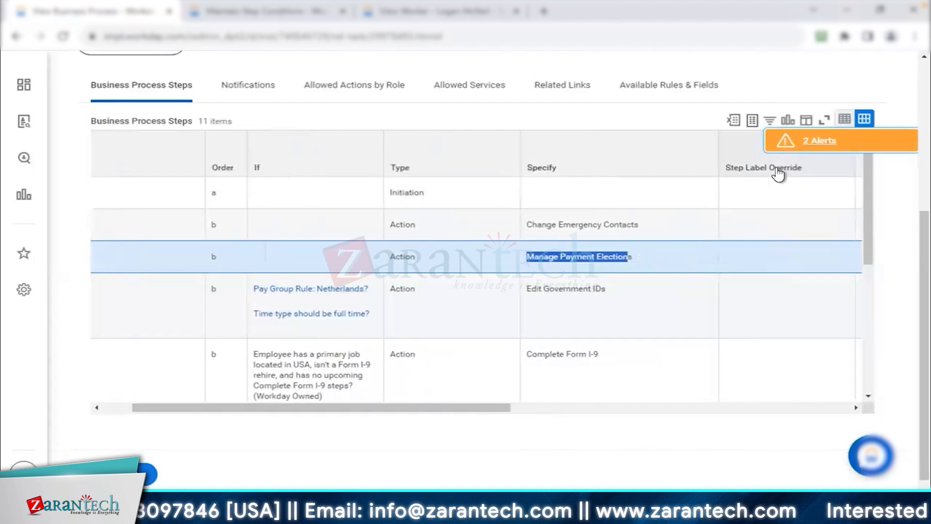
click(748, 174)
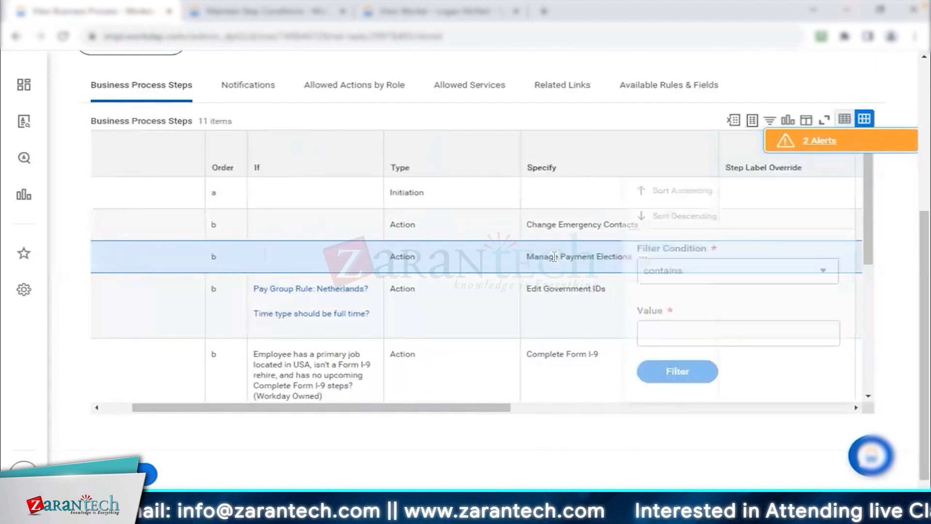
drag(527, 257, 592, 257)
scroll(593, 257, left, 2)
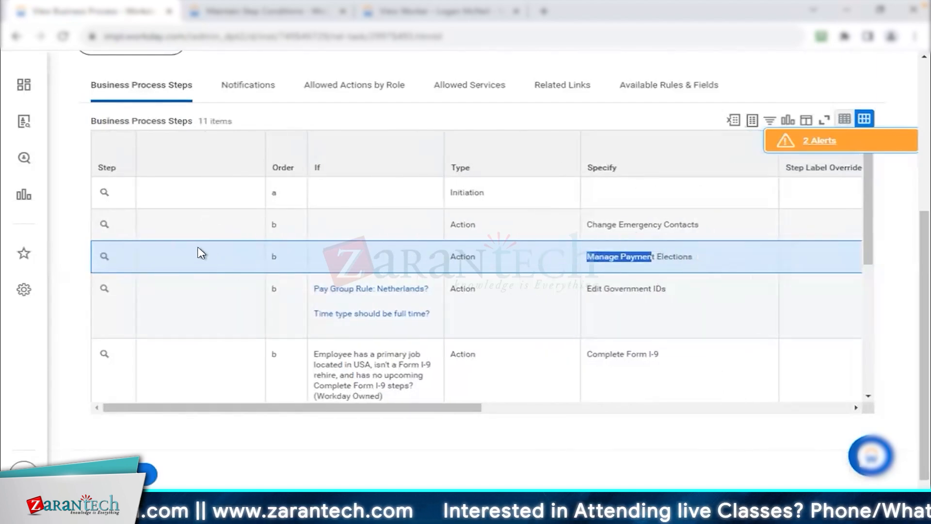
Give the Manage Payment Elections step the label override 'Banking Information'
click(117, 257)
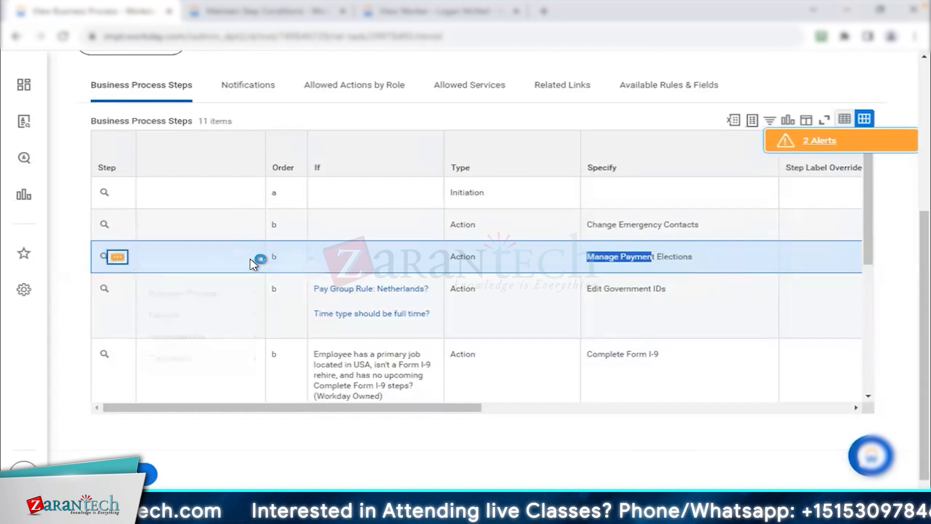
mouse_move(235, 308)
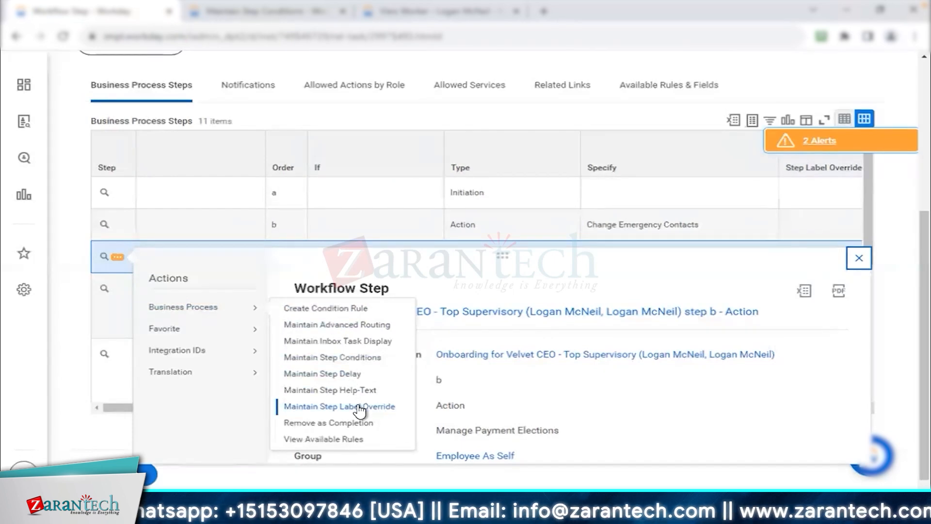
click(340, 406)
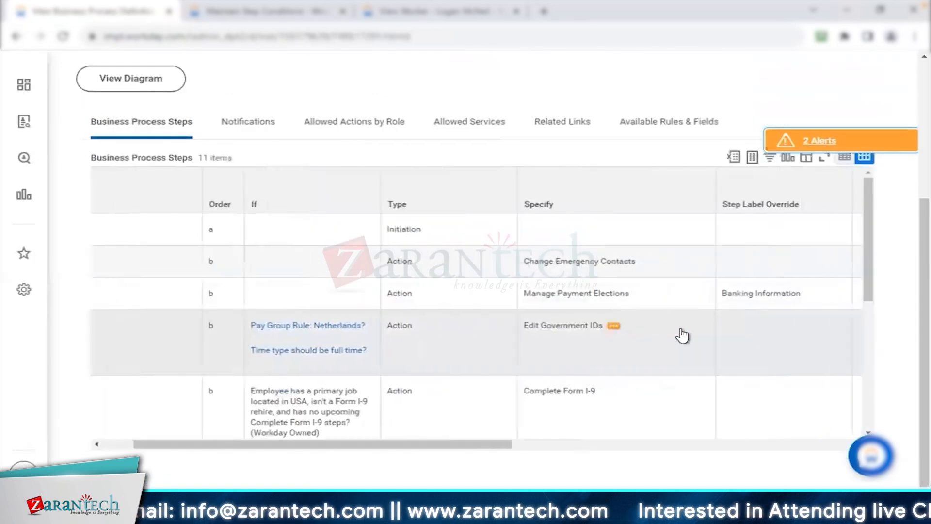
scroll(683, 336, right, 3)
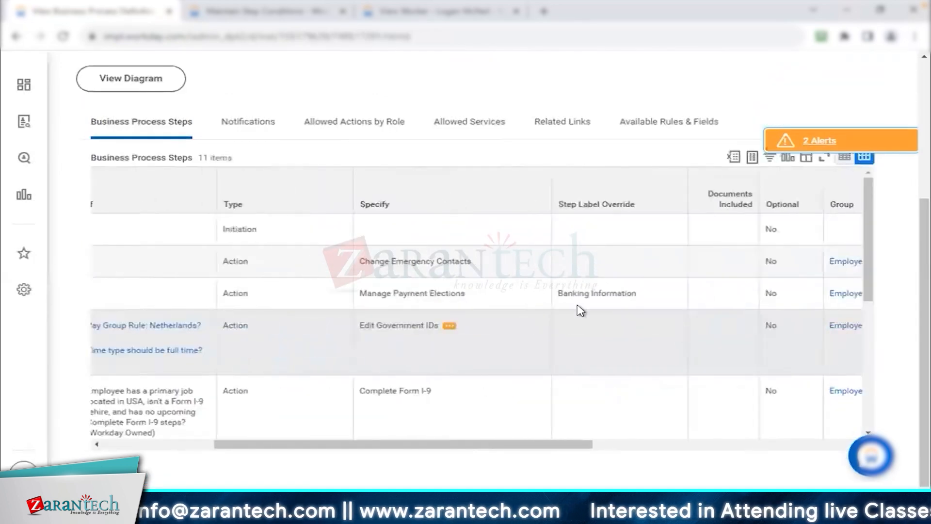
drag(558, 294, 643, 299)
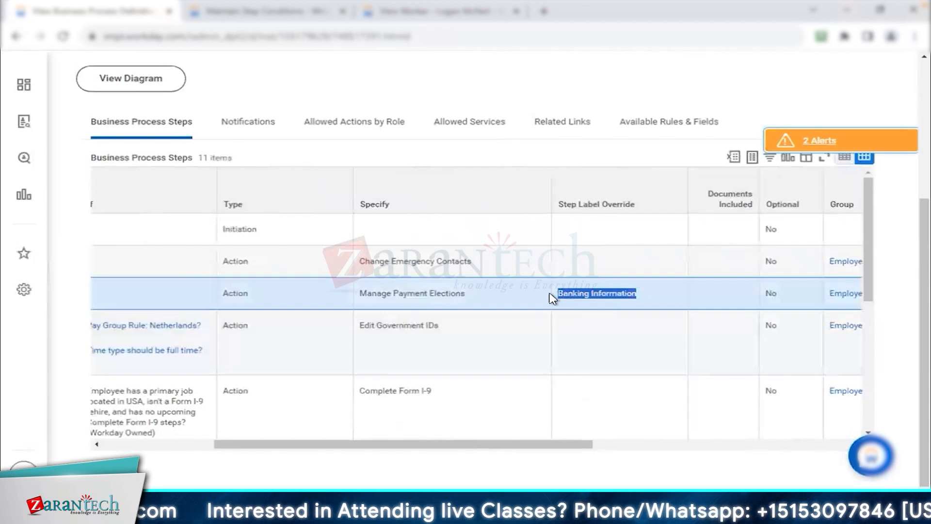
drag(367, 293, 423, 294)
drag(558, 294, 641, 295)
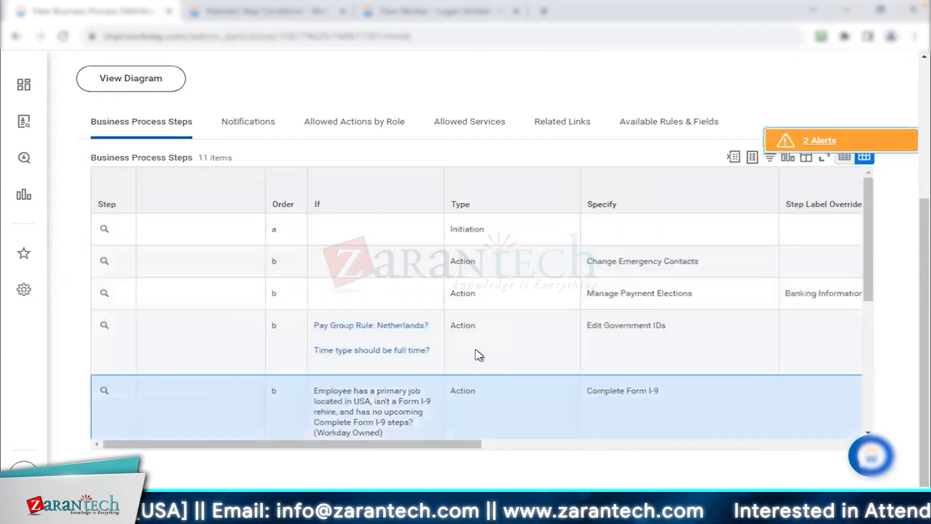
Display the process's three system notifications
scroll(480, 355, down, 3)
scroll(479, 355, right, 15)
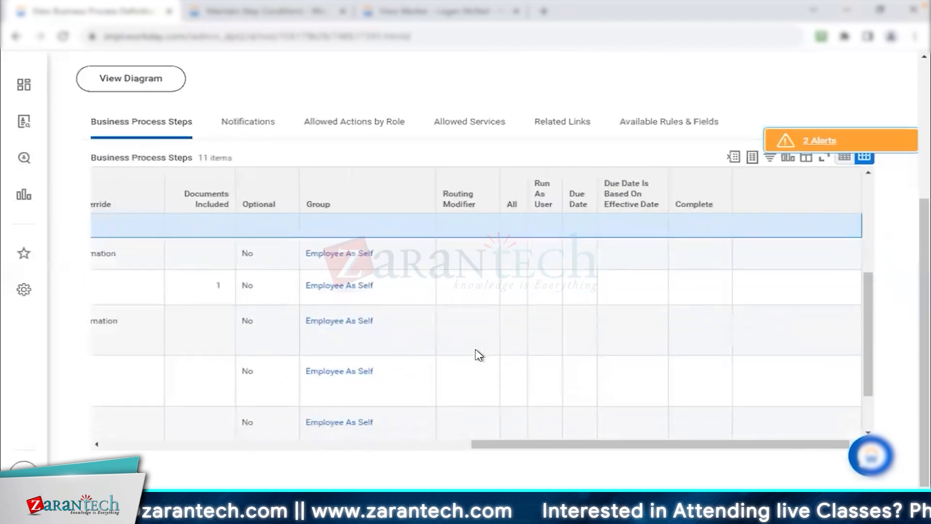
scroll(479, 356, up, 3)
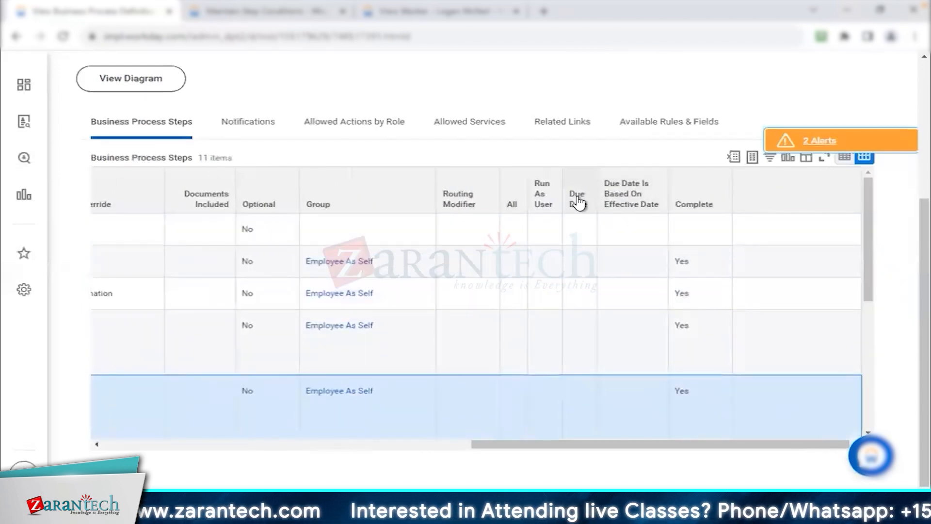
scroll(538, 370, left, 15)
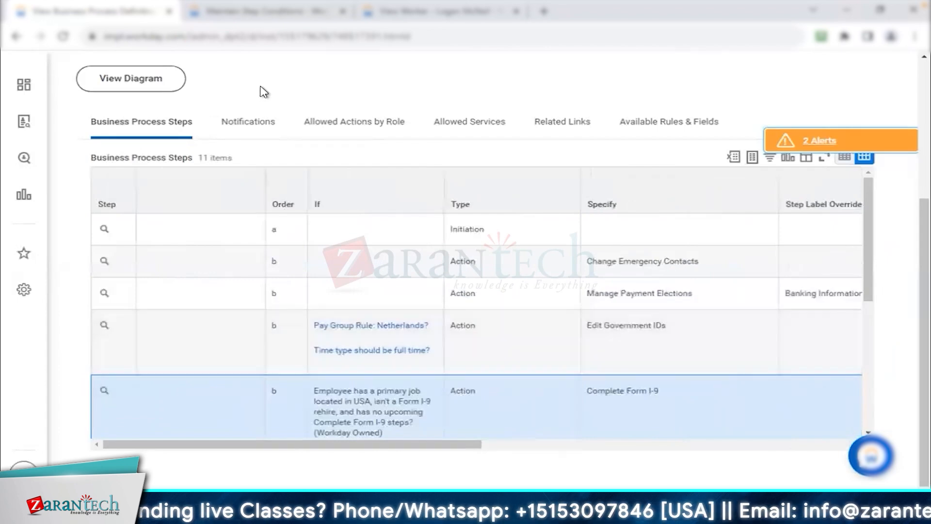
scroll(260, 92, up, 3)
click(260, 273)
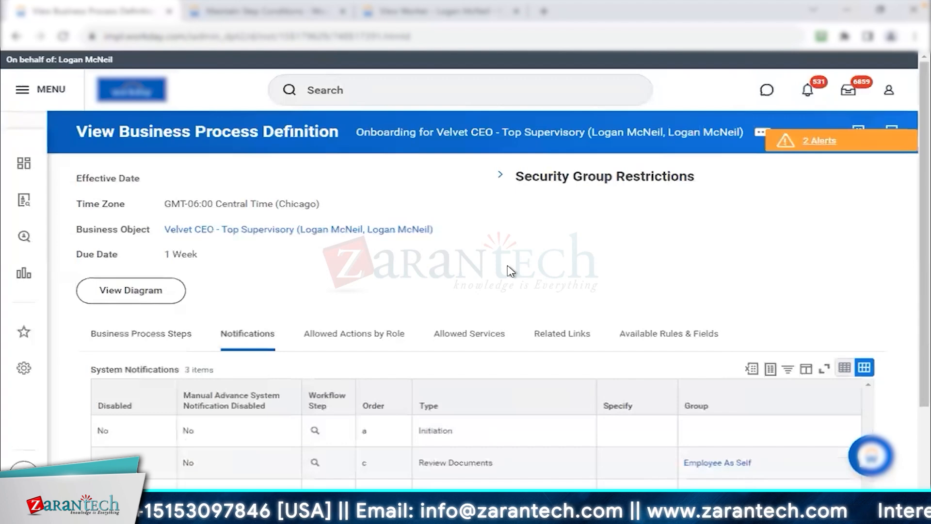
scroll(511, 270, down, 2)
drag(418, 360, 460, 359)
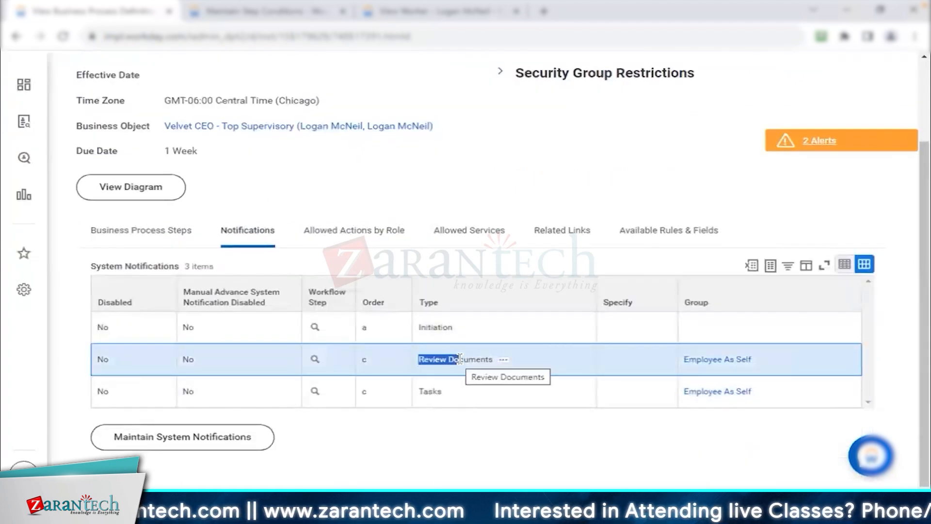
drag(92, 268, 179, 268)
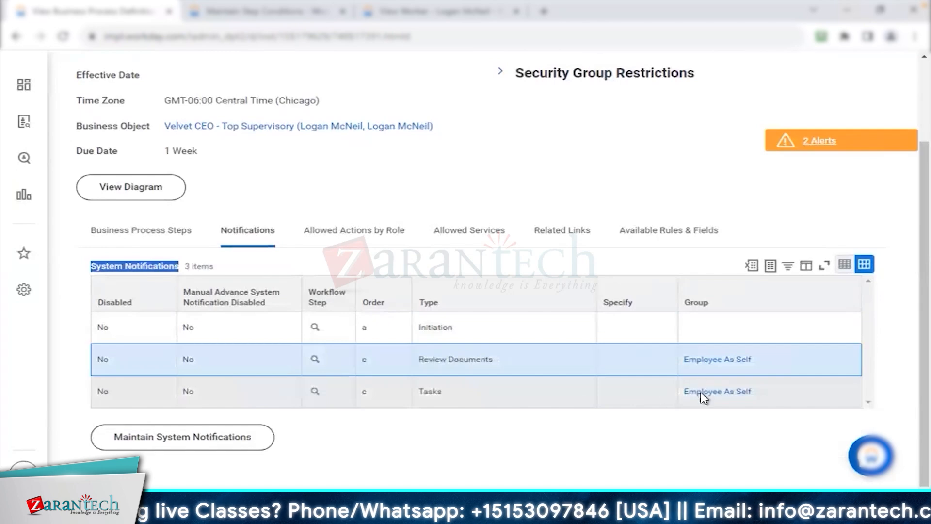
click(512, 198)
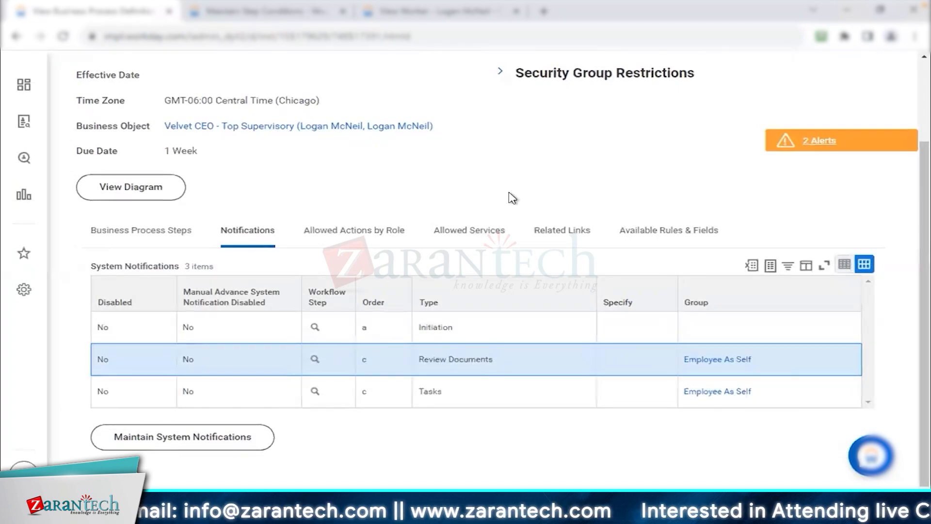
drag(419, 359, 463, 369)
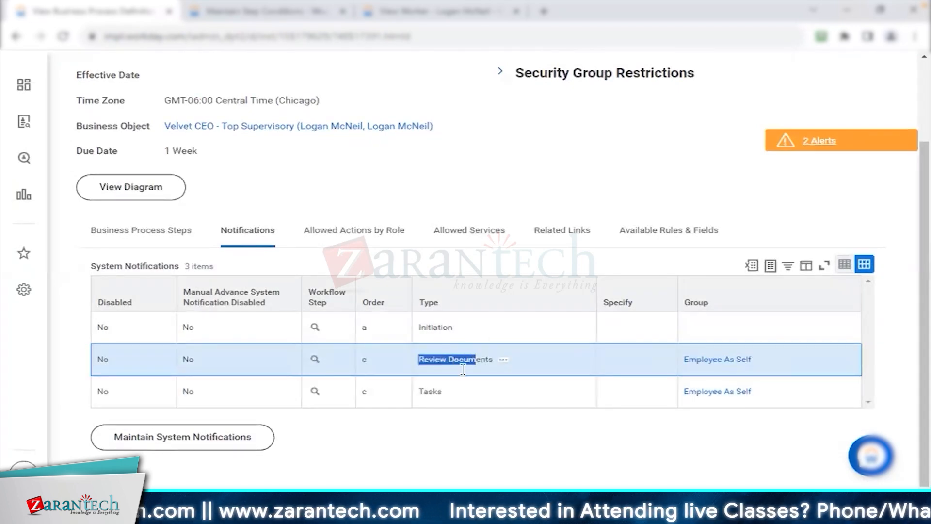
drag(424, 391, 437, 392)
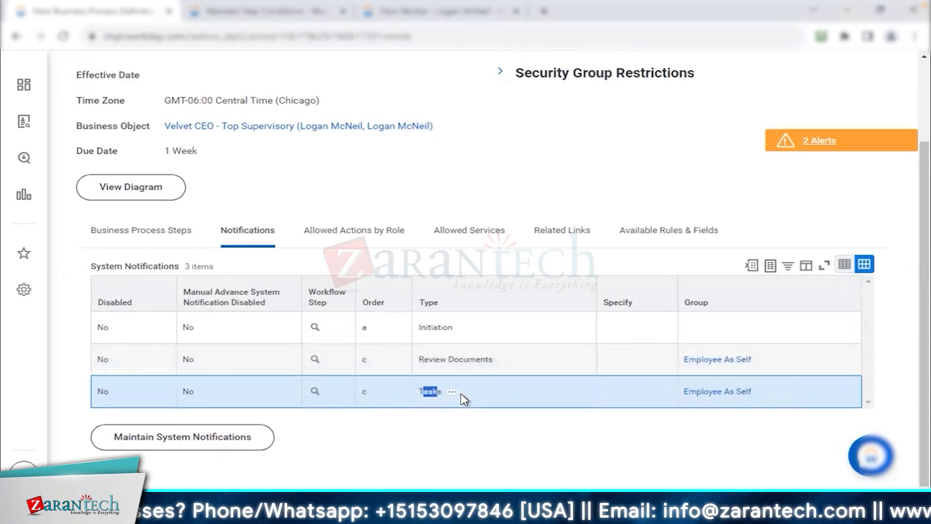
click(171, 242)
scroll(412, 262, down, 2)
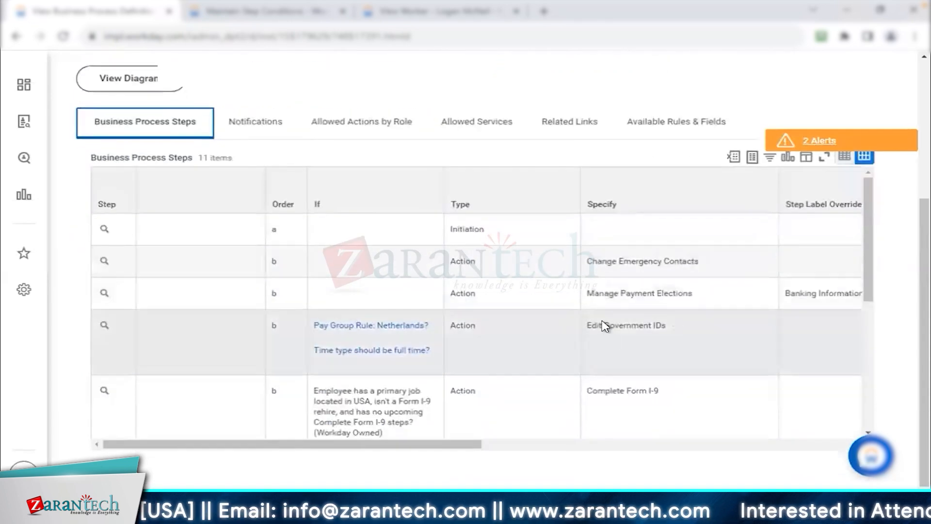
click(655, 294)
triple_click(655, 295)
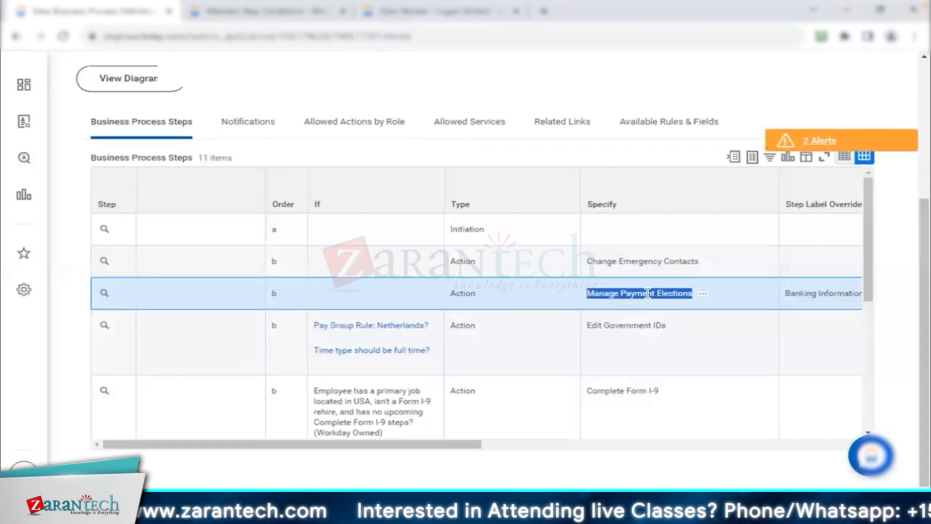
click(265, 129)
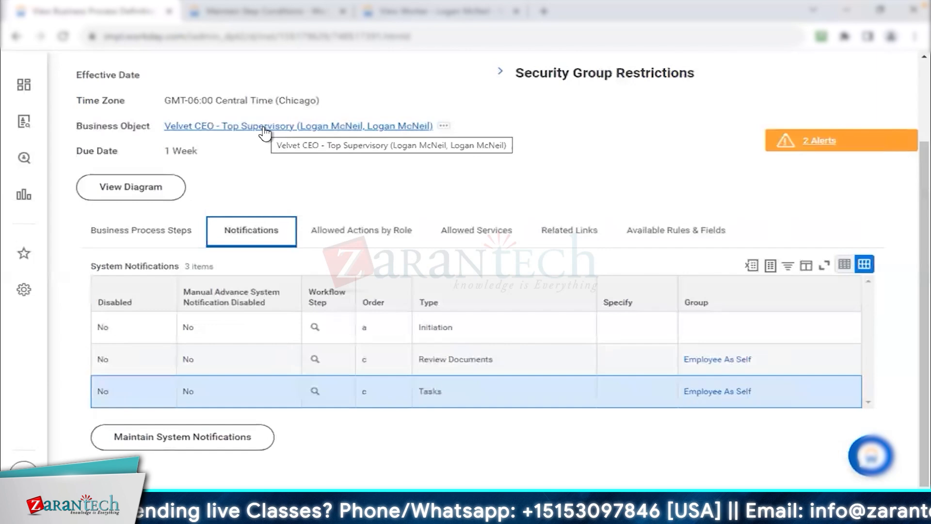
Create a new workflow notification for the onboarding process via Business Process > Add Notification
scroll(329, 207, up, 2)
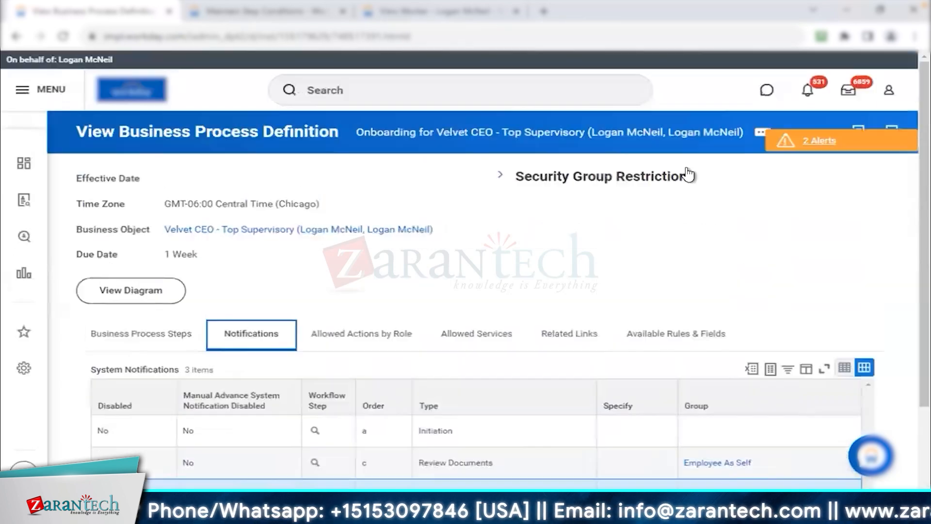
click(758, 136)
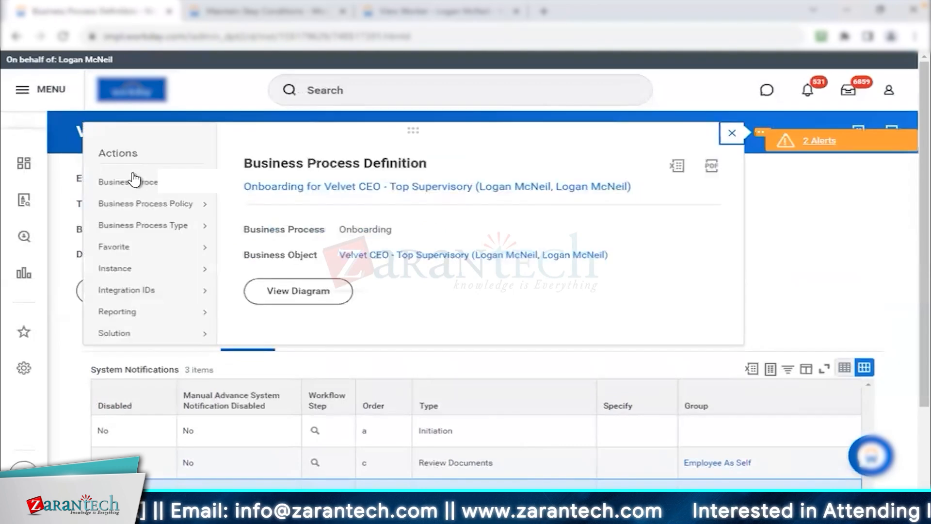
mouse_move(161, 187)
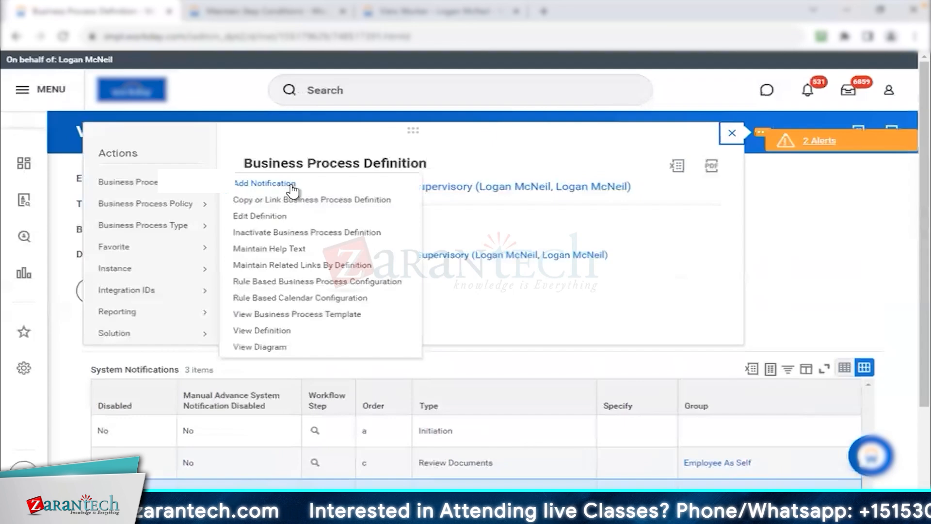
click(271, 183)
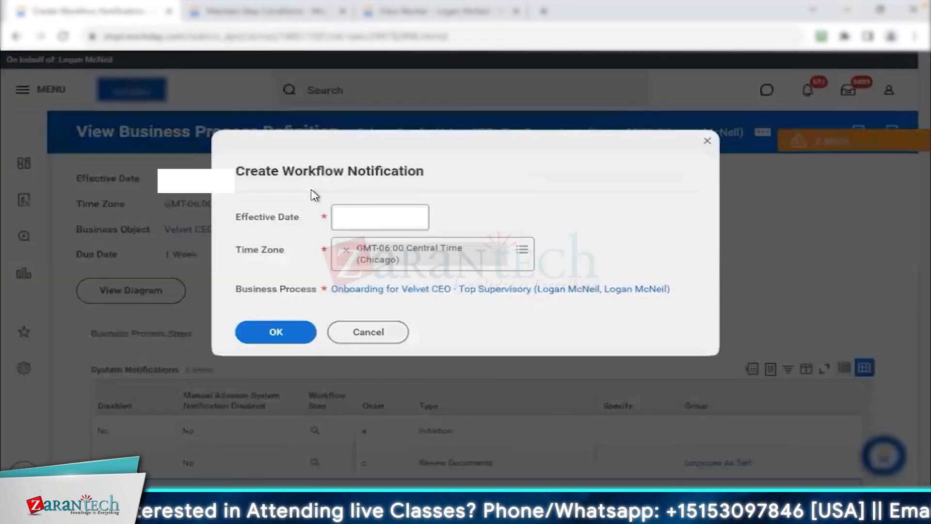
click(273, 335)
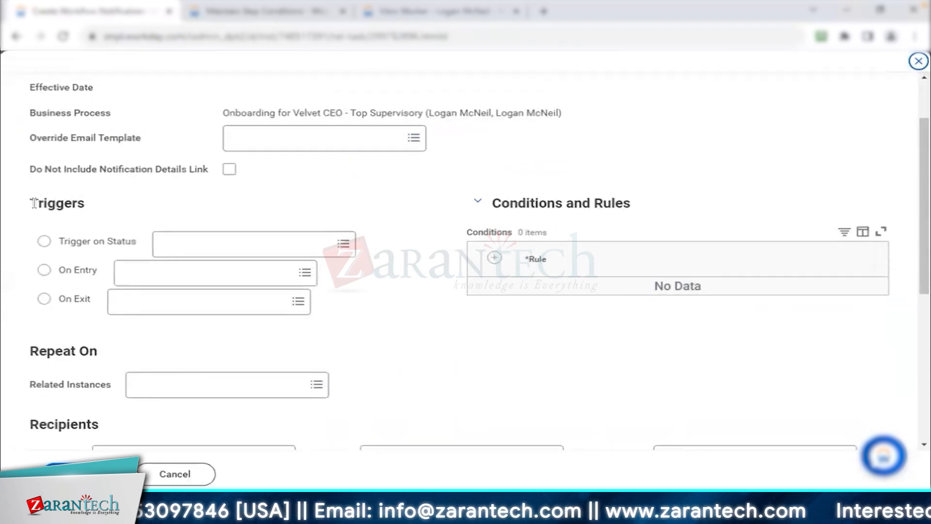
double_click(87, 203)
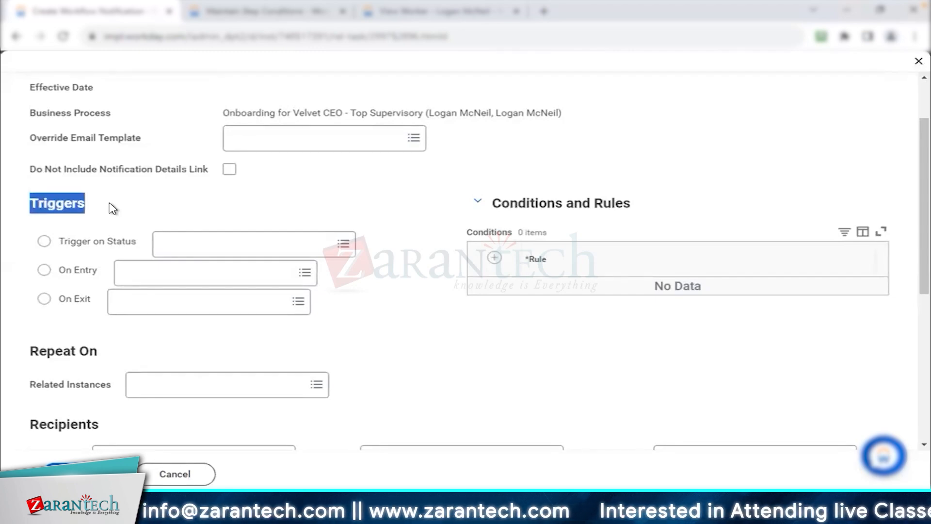
After trying Trigger on Status and On Entry, set the trigger to On Exit and list the steps
click(96, 304)
drag(96, 305, 53, 303)
click(54, 306)
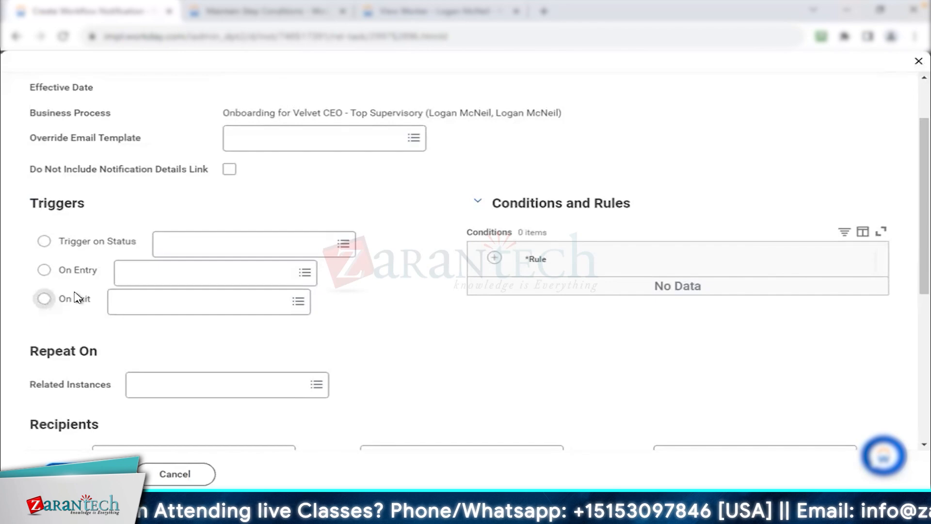
click(61, 277)
drag(59, 300, 91, 302)
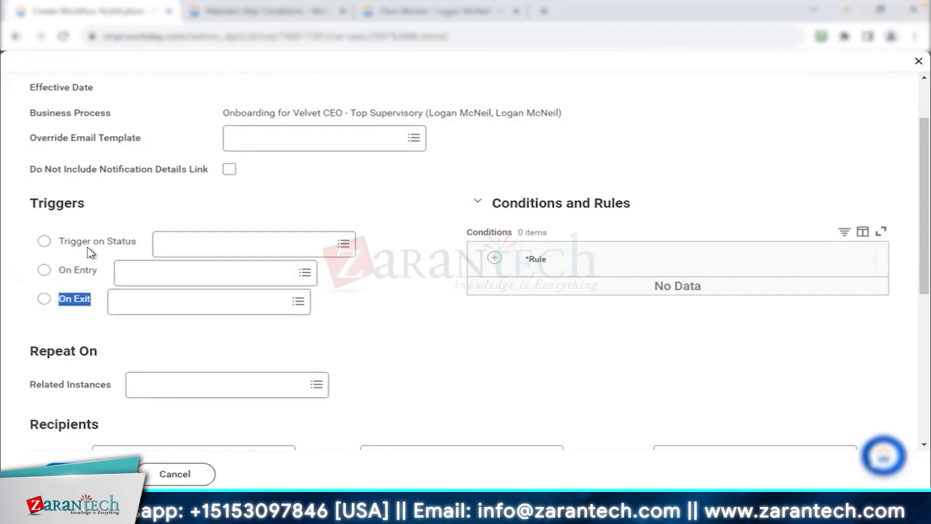
drag(66, 245, 121, 245)
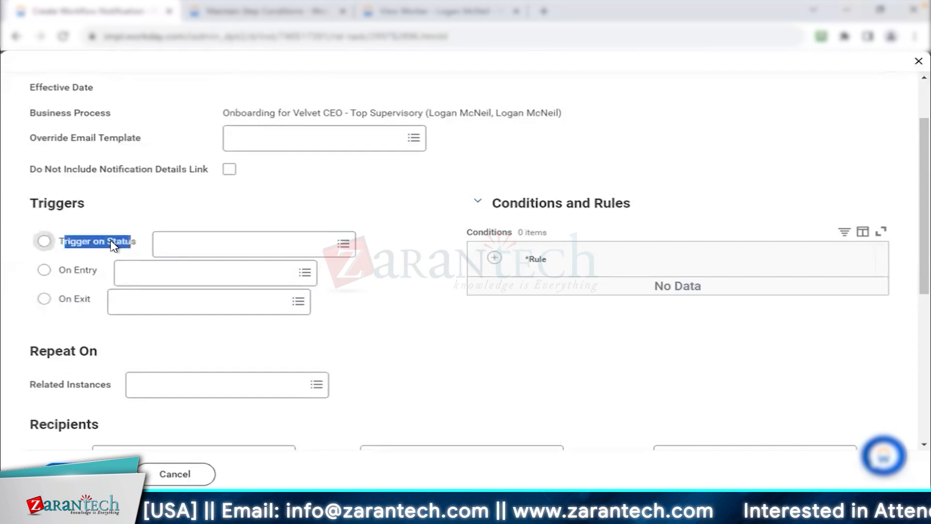
click(114, 246)
click(249, 246)
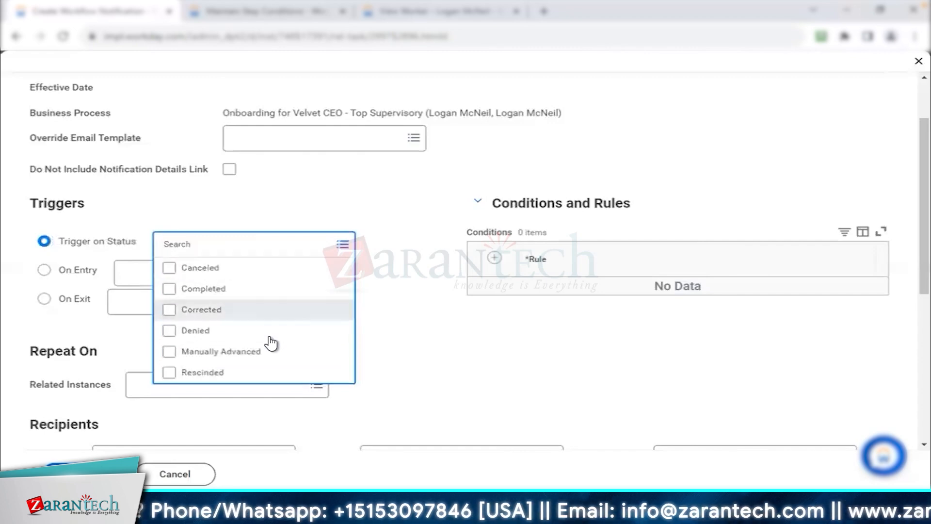
click(337, 207)
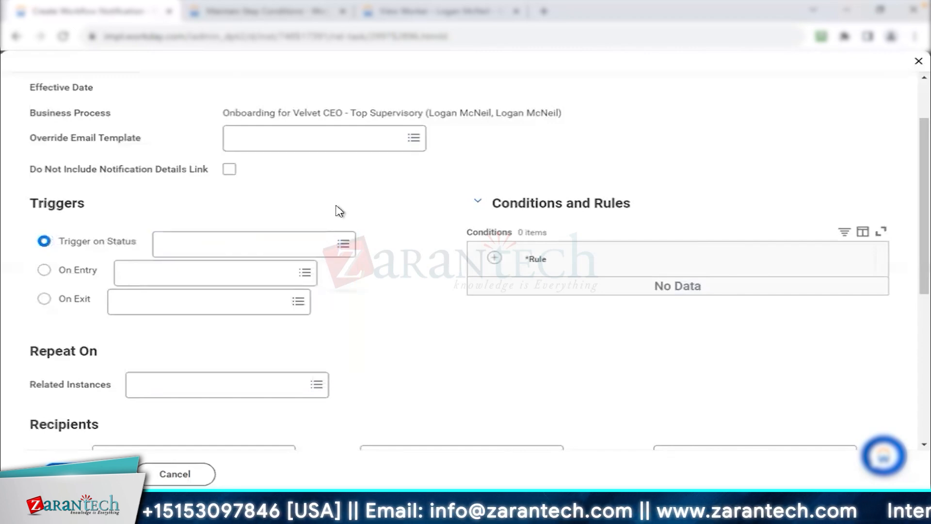
click(45, 270)
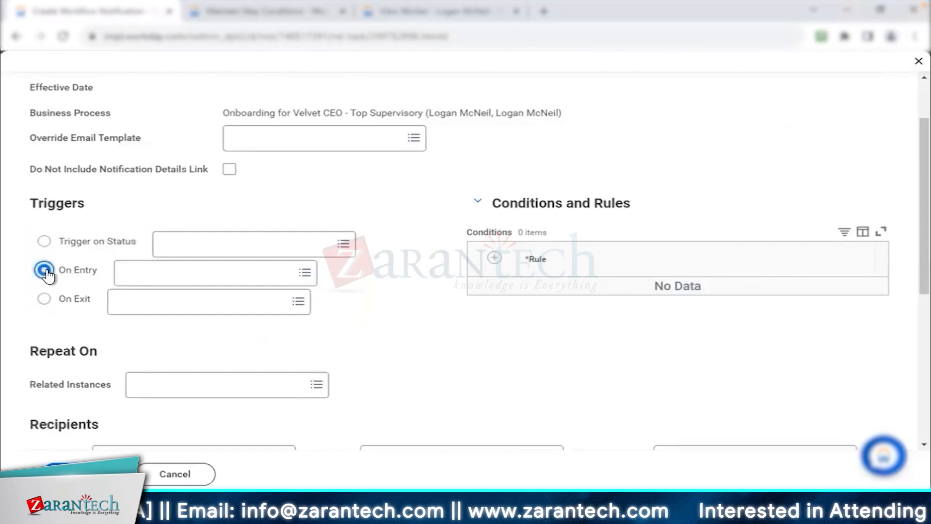
click(44, 301)
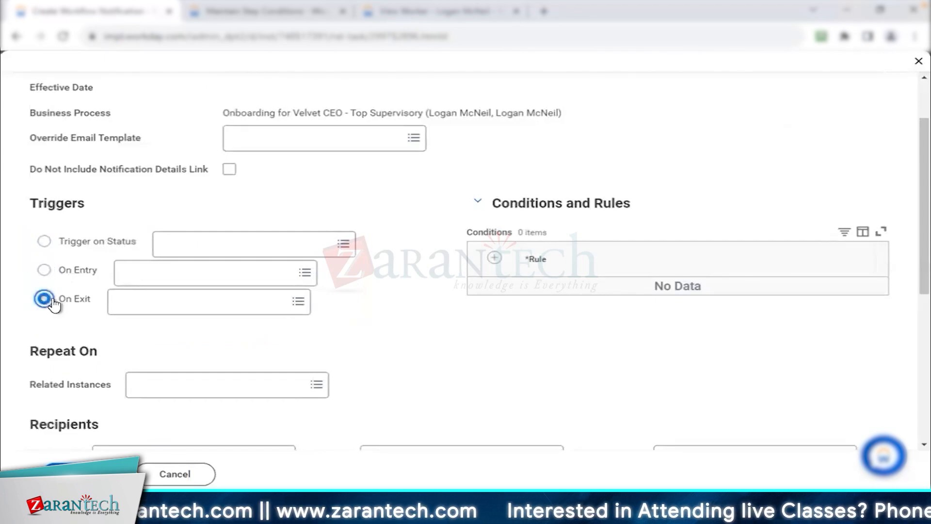
click(263, 303)
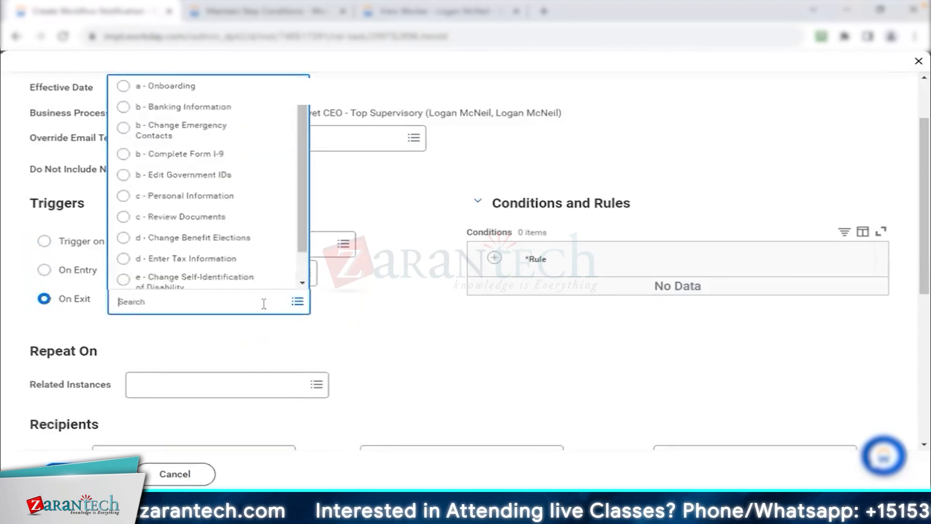
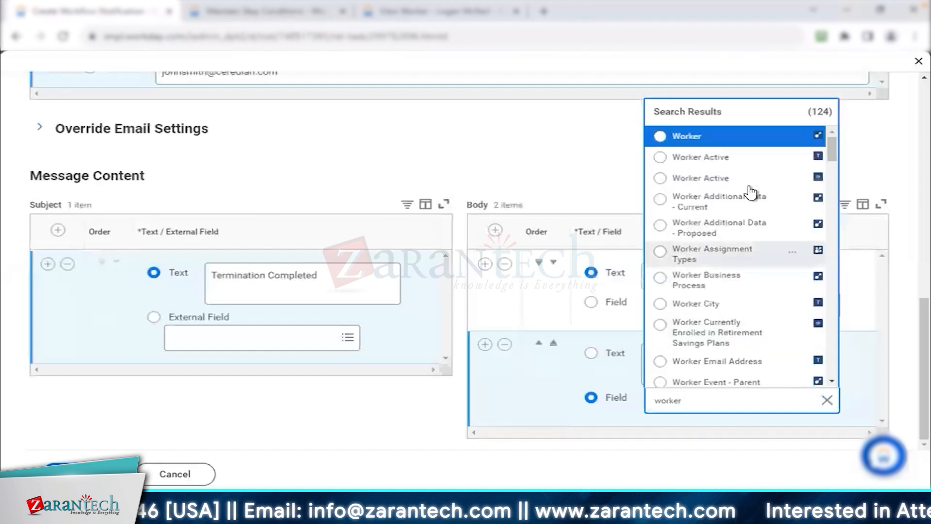
Add the Worker field and the line ', is how terminated. Please process the necessary payroll items.' to the body, then save
click(758, 139)
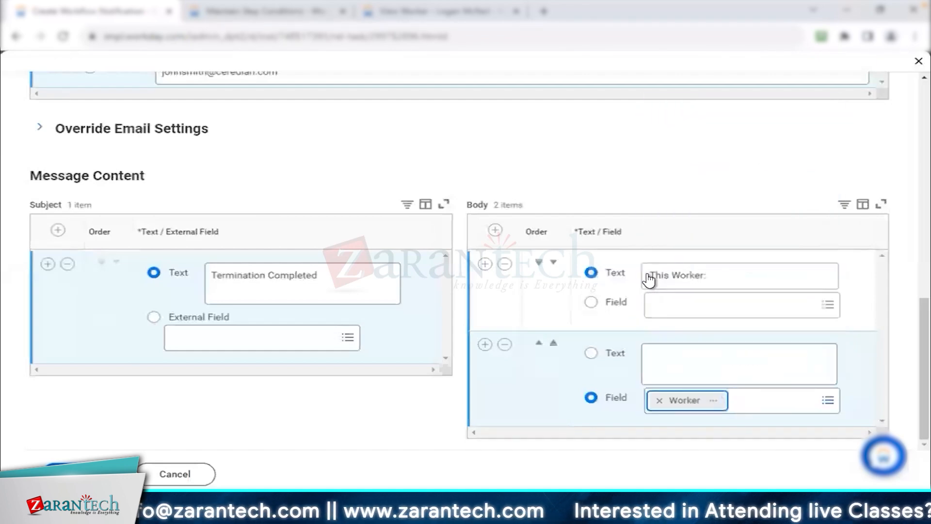
click(486, 345)
click(663, 369)
text(,)
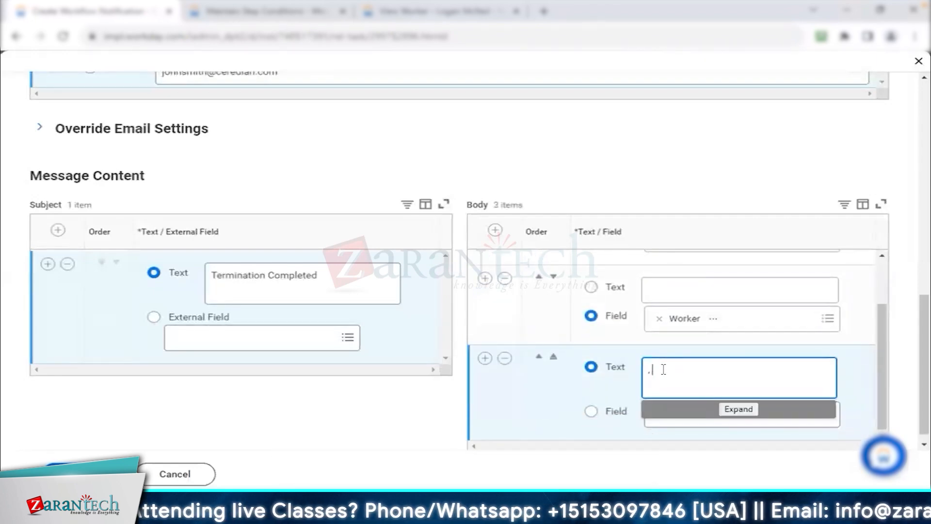
text( is how terminated)
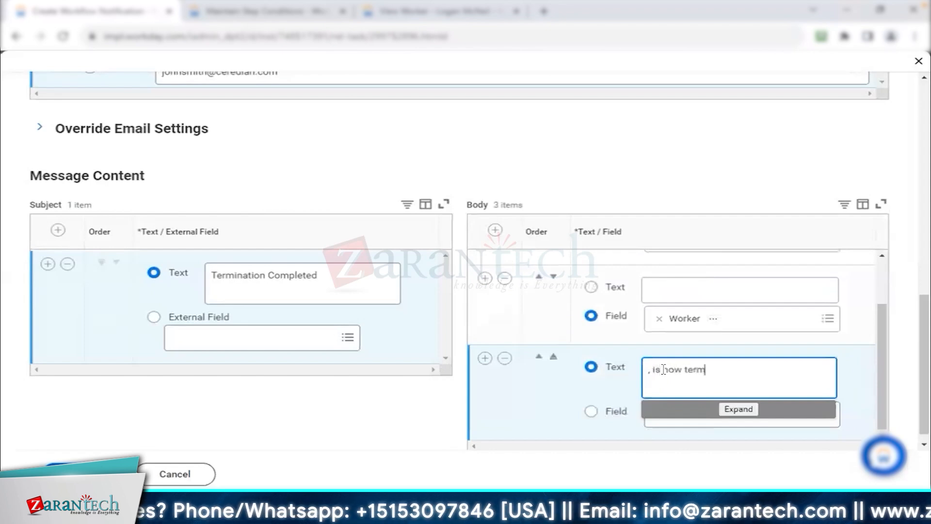
text(. Please process the necessa)
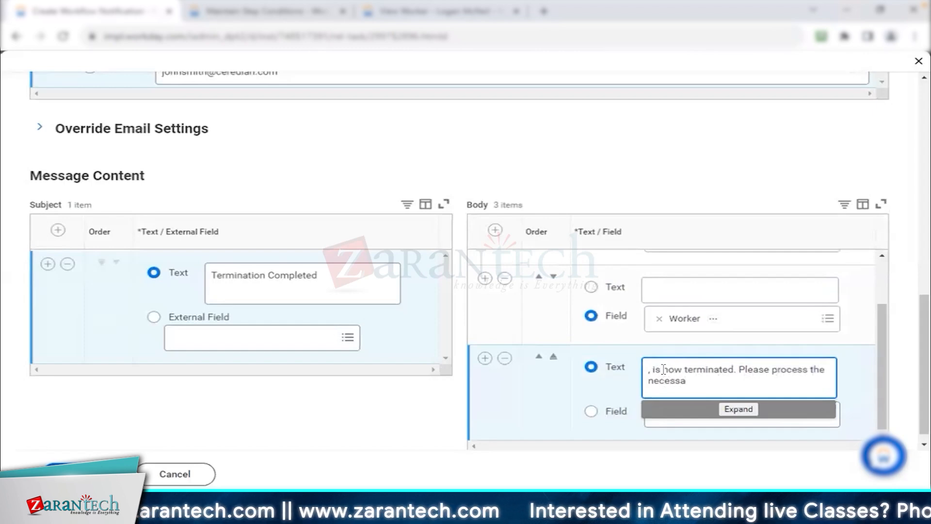
text(ry payroll items.)
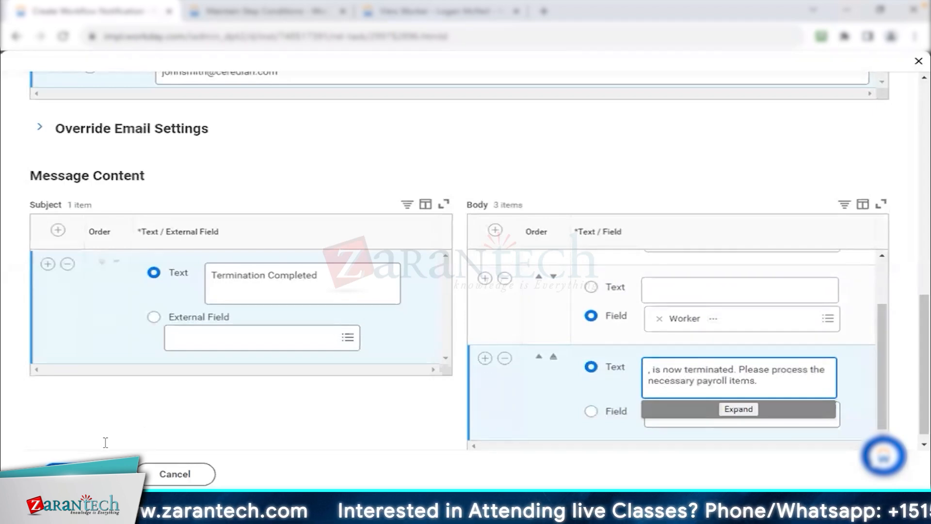
click(487, 182)
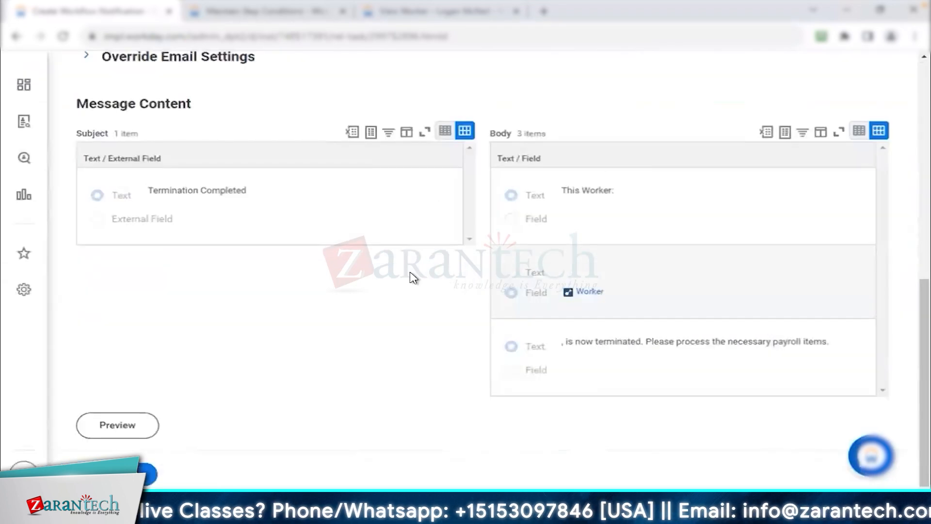
scroll(411, 272, up, 6)
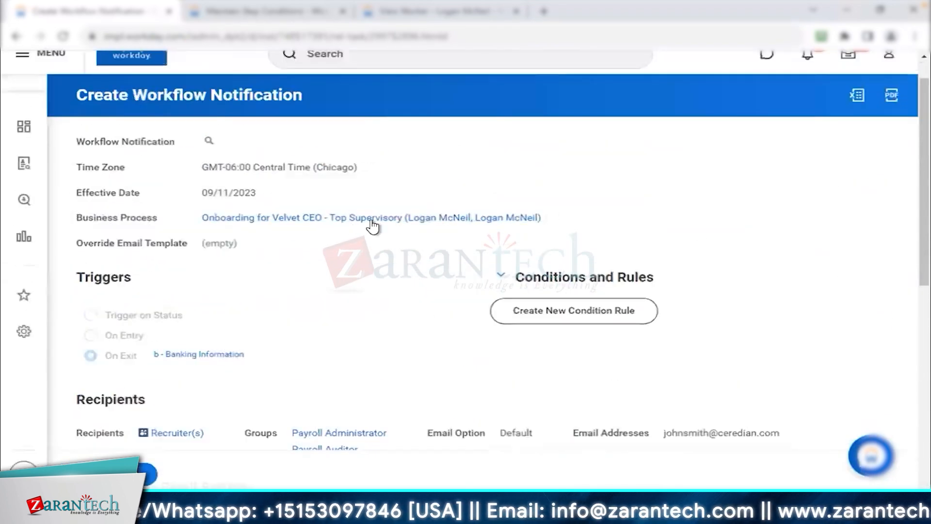
Review the saved notification, which lists the Termination Completed subject, payroll recipients and On Exit trigger
scroll(382, 235, down, 3)
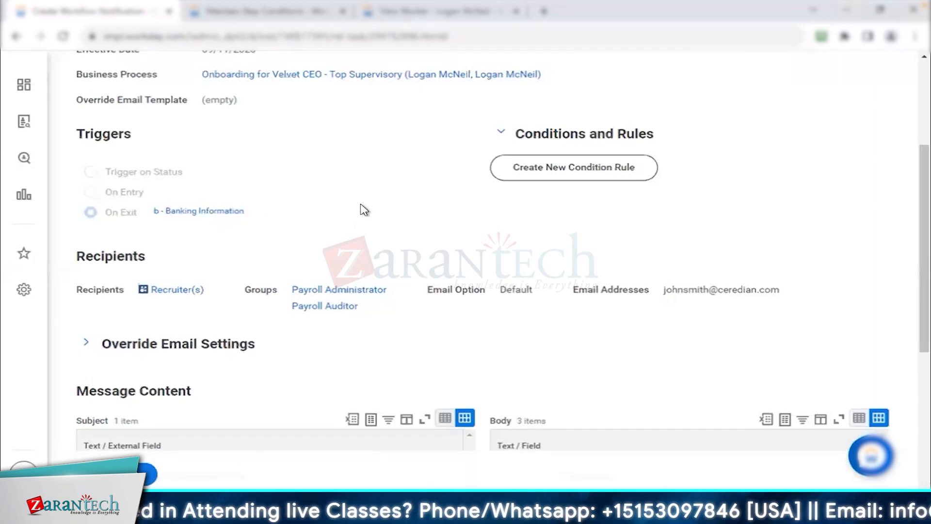
scroll(365, 210, down, 3)
scroll(364, 210, down, 3)
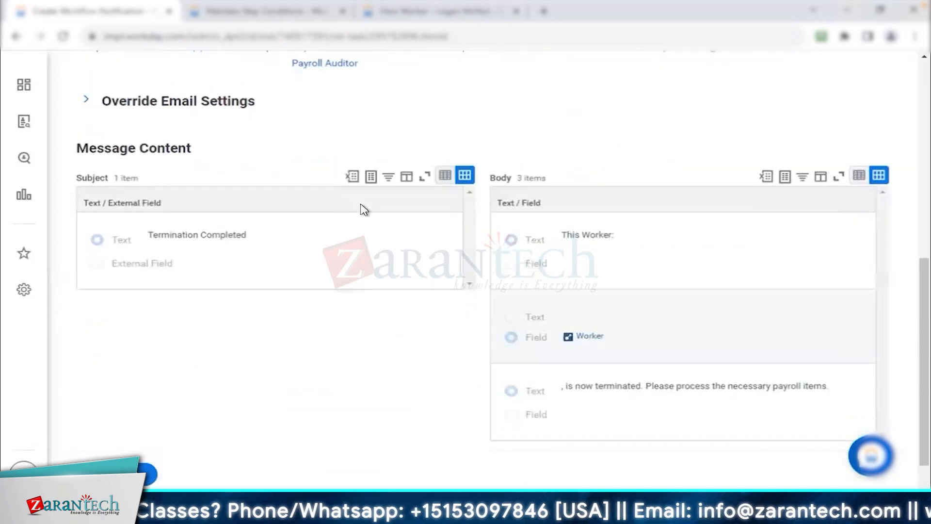
scroll(362, 212, up, 10)
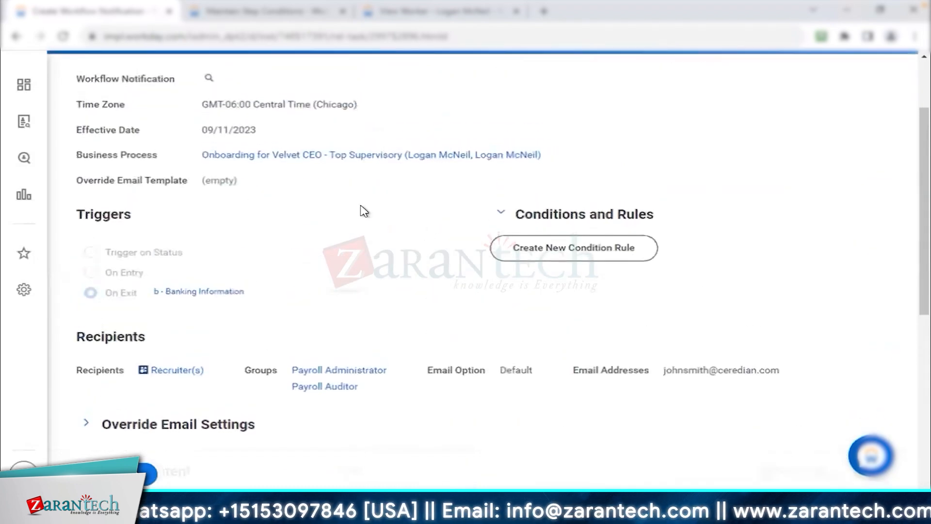
scroll(363, 212, down, 10)
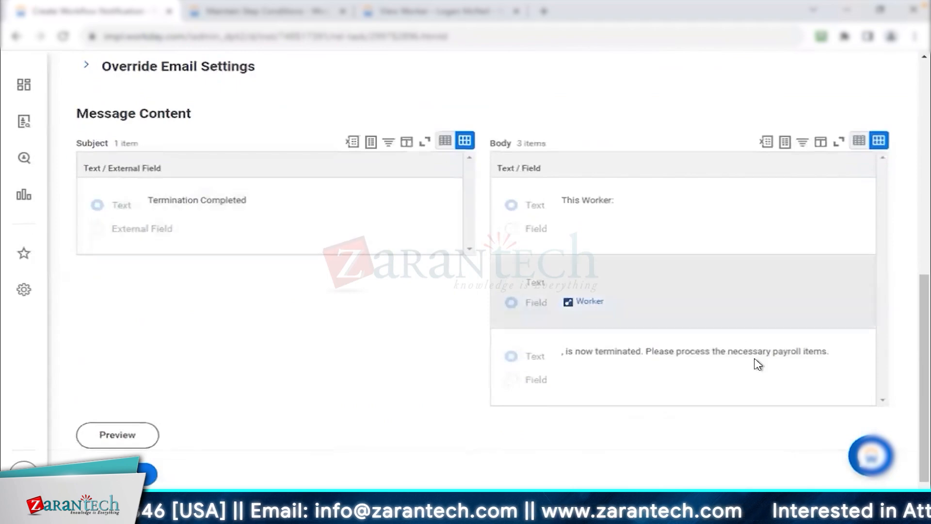
scroll(369, 412, up, 5)
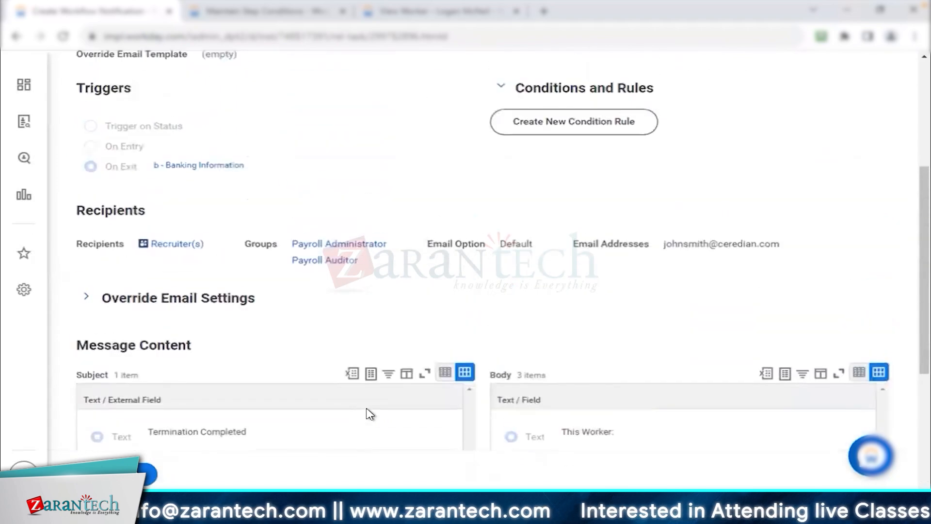
scroll(325, 367, down, 2)
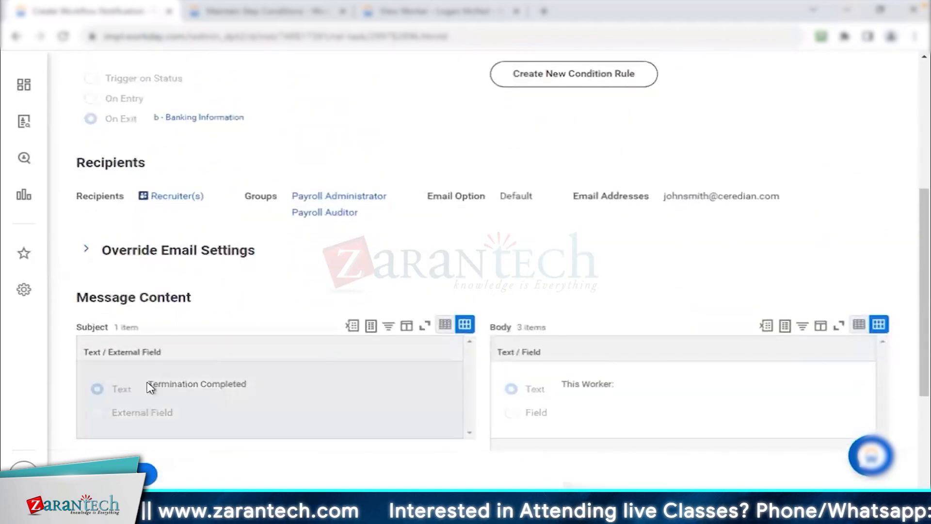
triple_click(277, 386)
click(600, 267)
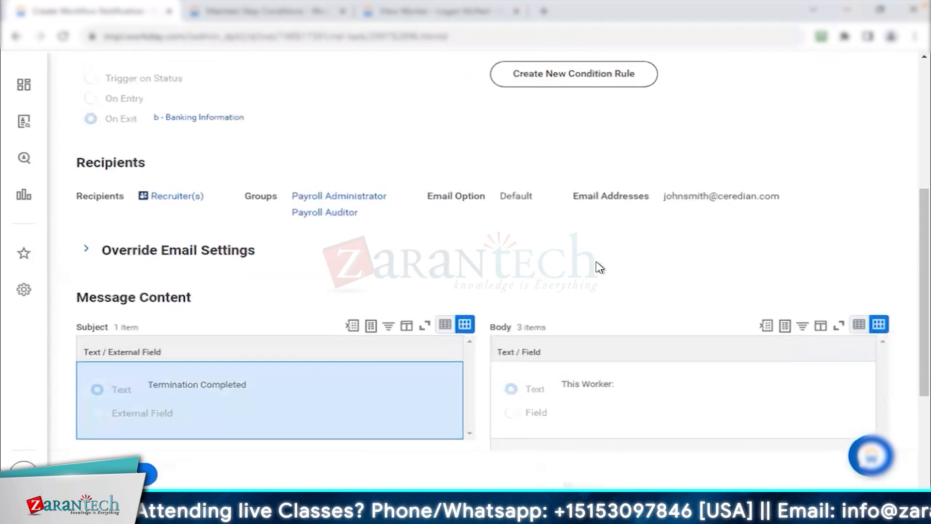
scroll(600, 267, up, 3)
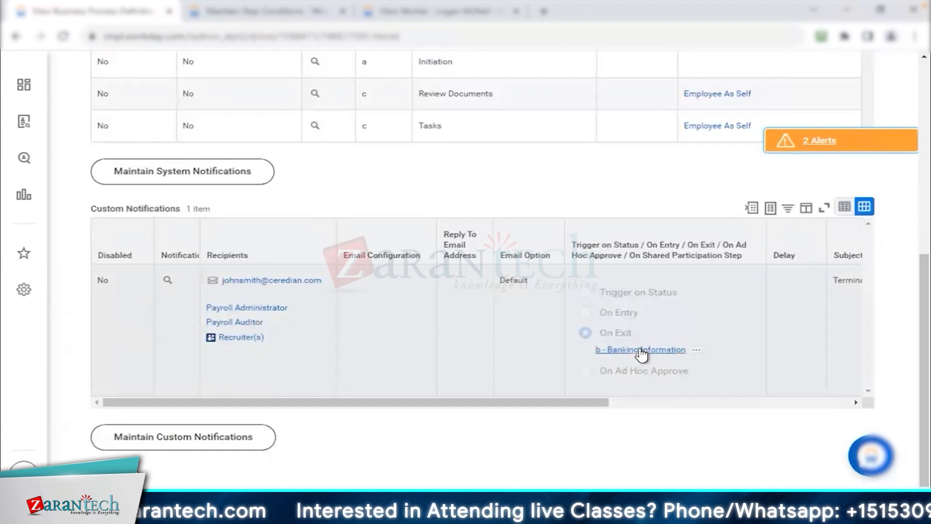
scroll(641, 356, right, 6)
scroll(641, 356, right, 2)
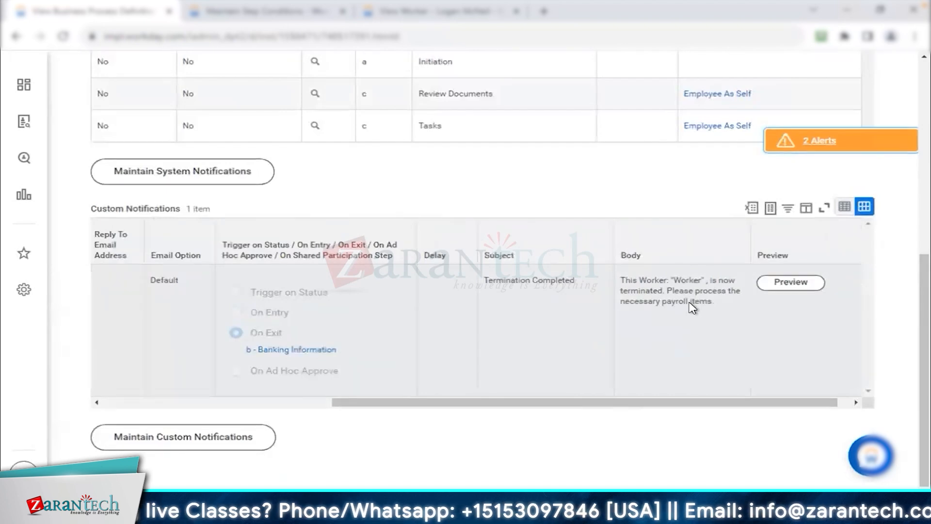
scroll(692, 307, left, 5)
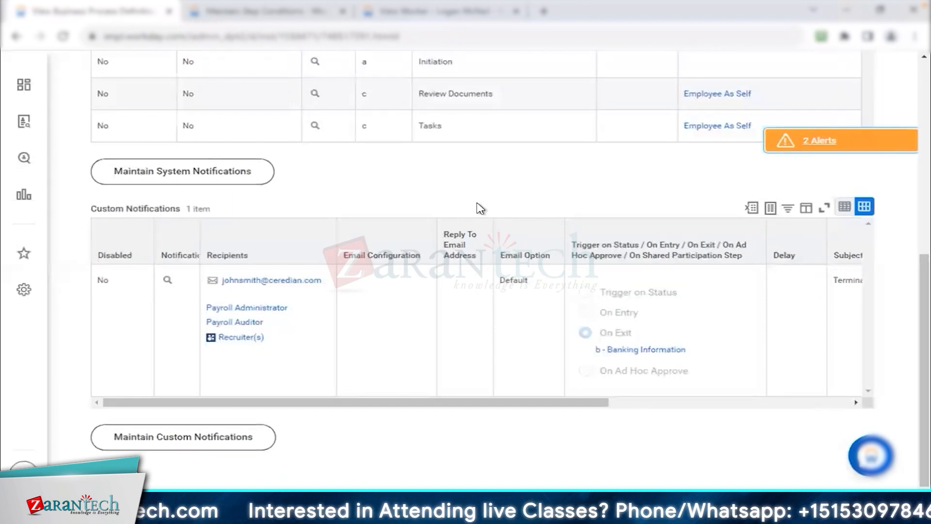
scroll(669, 282, right, 5)
double_click(668, 282)
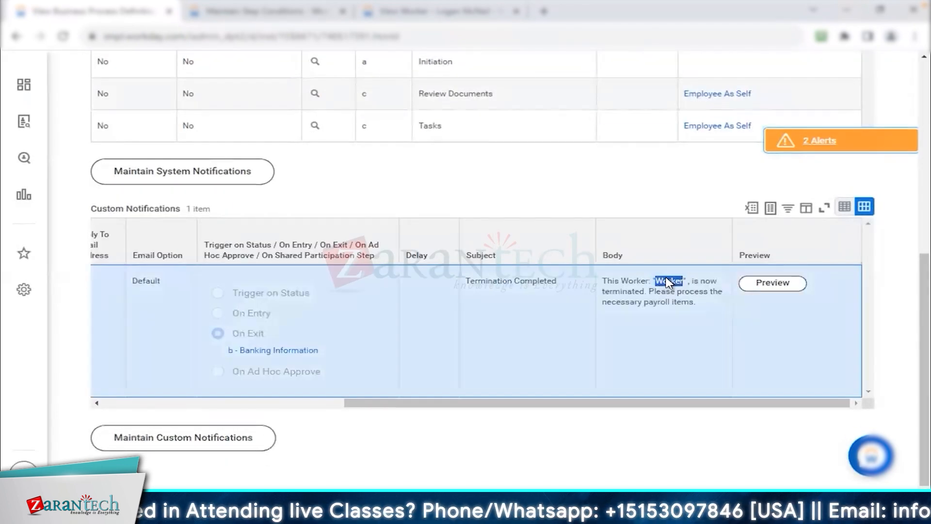
click(595, 175)
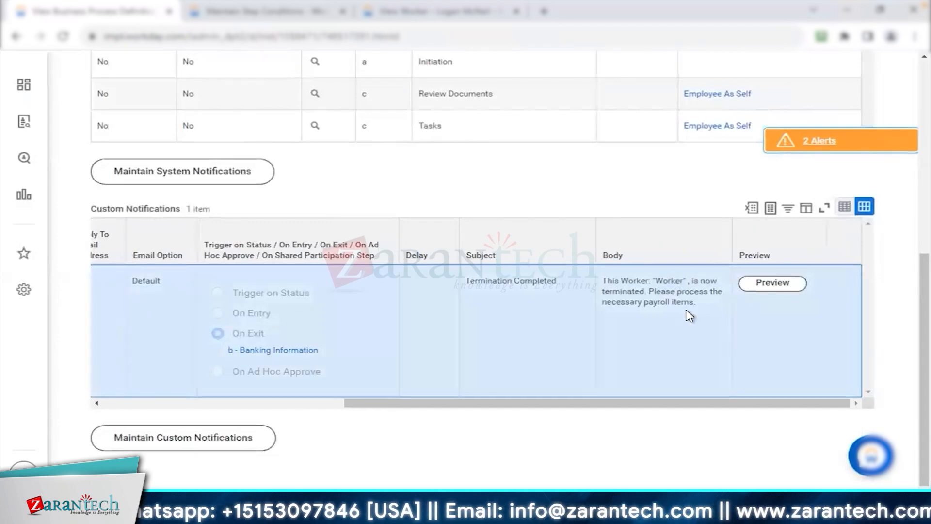
double_click(668, 282)
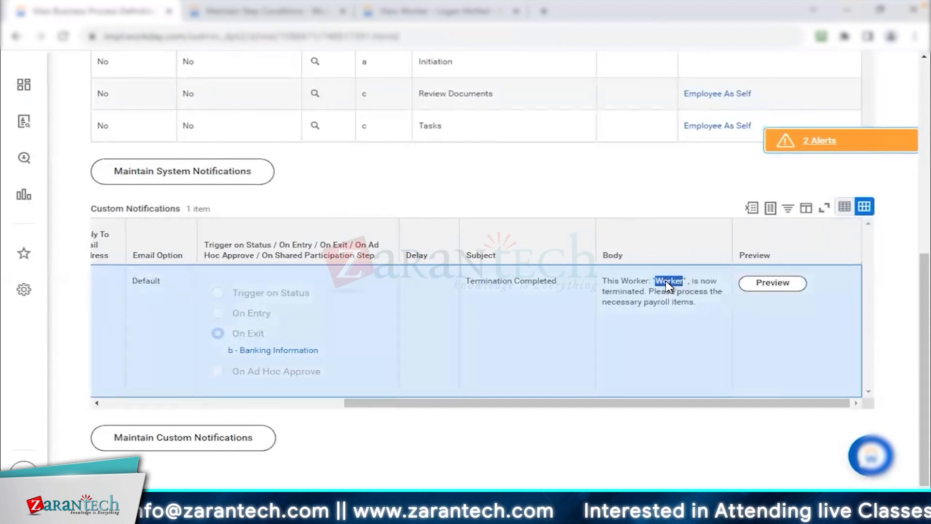
scroll(544, 204, up, 8)
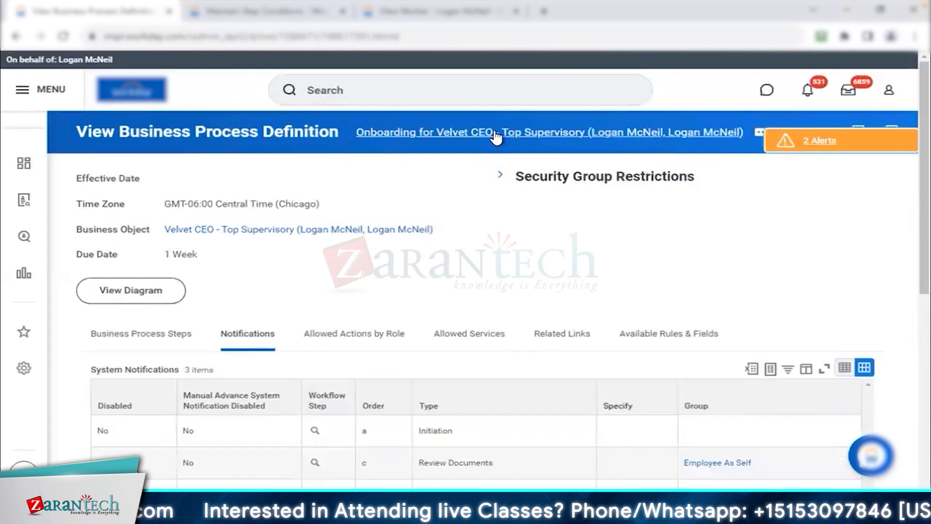
Show the Business Process Steps grid and scan it to locate Manage Payment Elections (Banking Information)
click(150, 347)
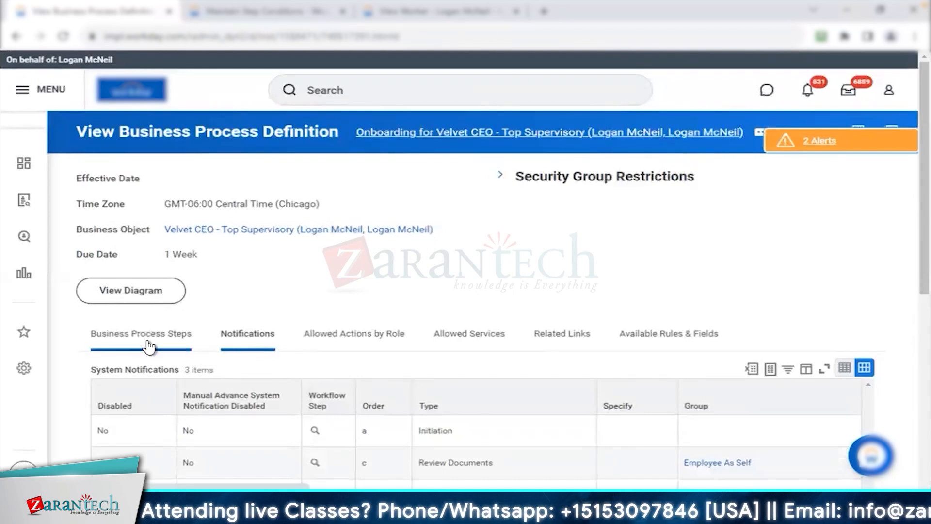
scroll(405, 291, down, 4)
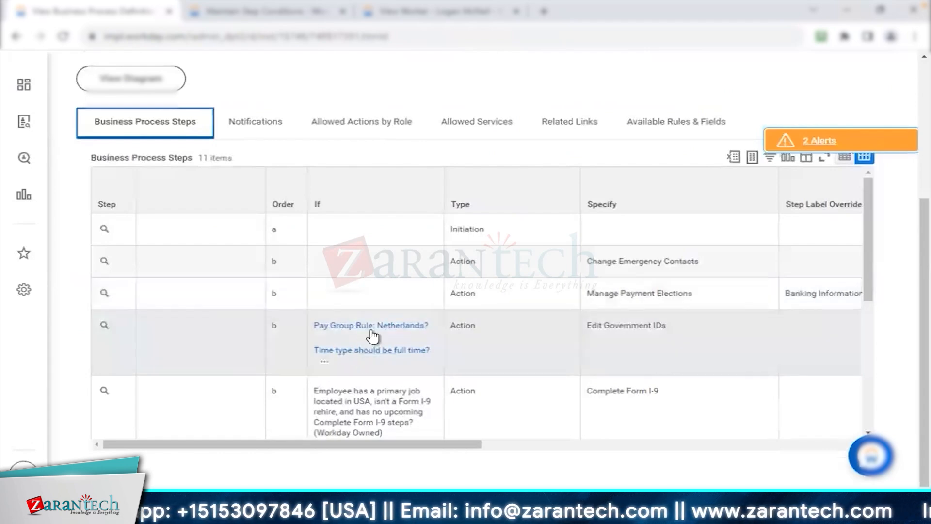
scroll(385, 356, right, 8)
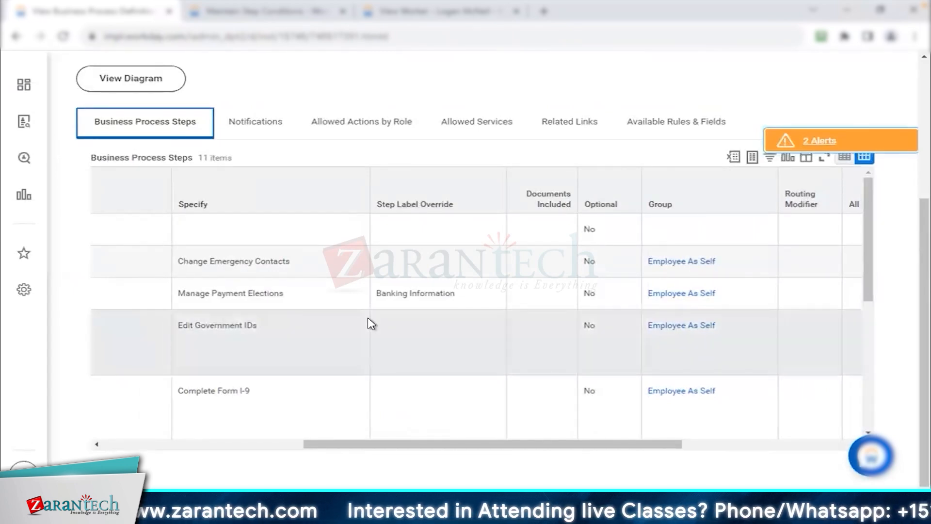
scroll(370, 323, right, 5)
scroll(370, 323, left, 9)
scroll(367, 318, left, 5)
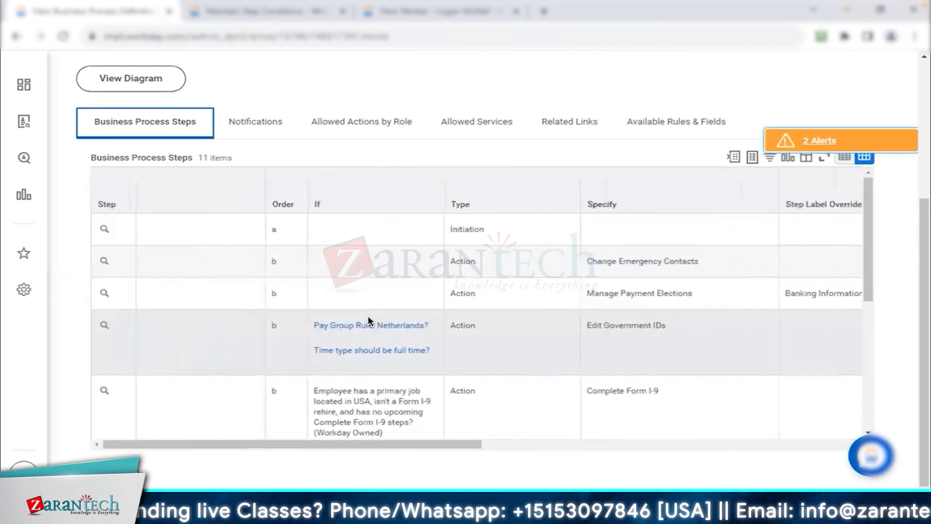
scroll(369, 320, down, 2)
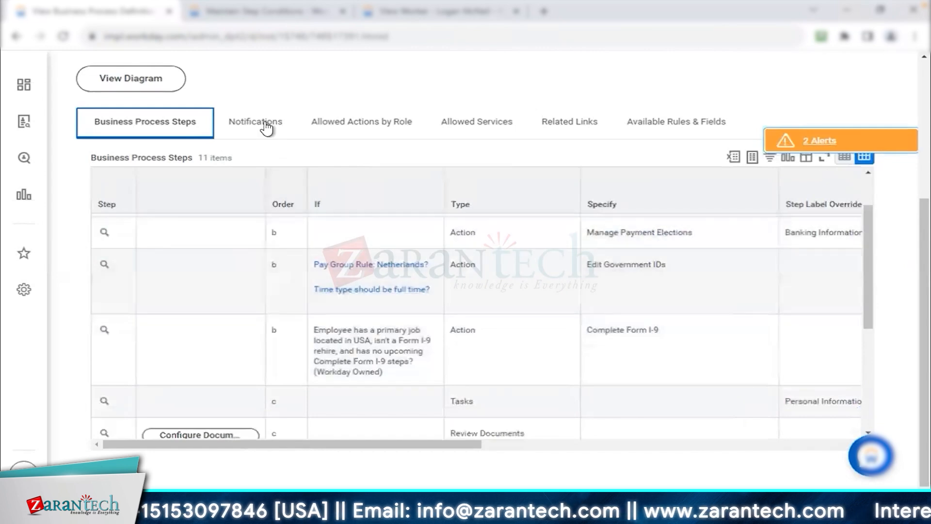
Recheck the process notifications, then return to the list of 11 business process steps
click(264, 127)
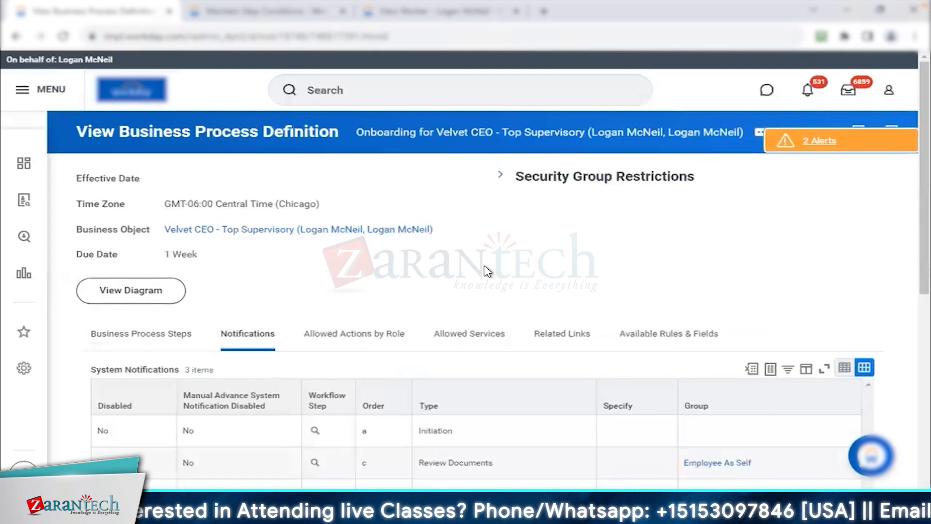
scroll(487, 271, down, 7)
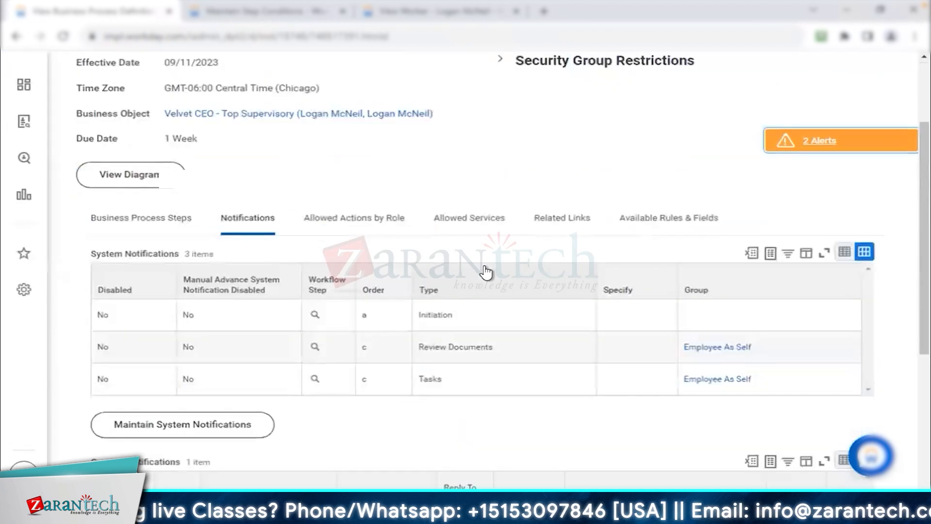
scroll(465, 202, up, 7)
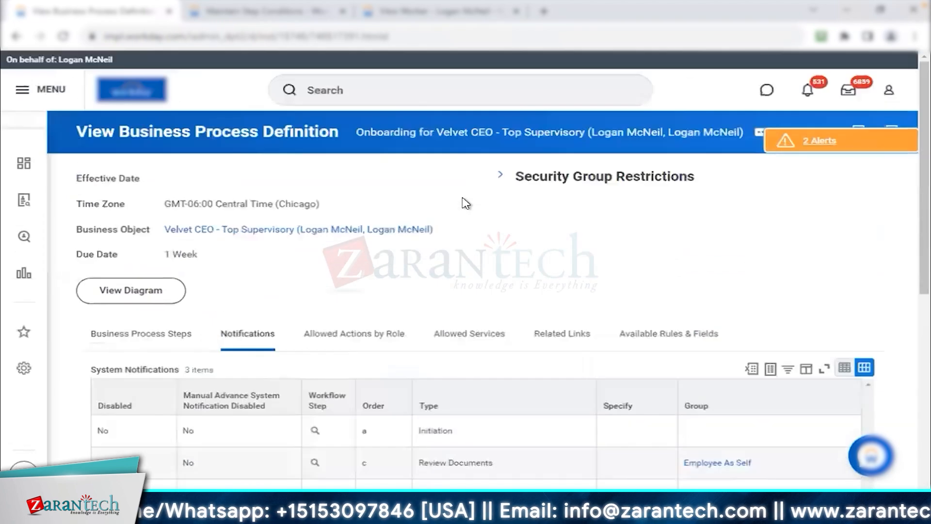
click(153, 333)
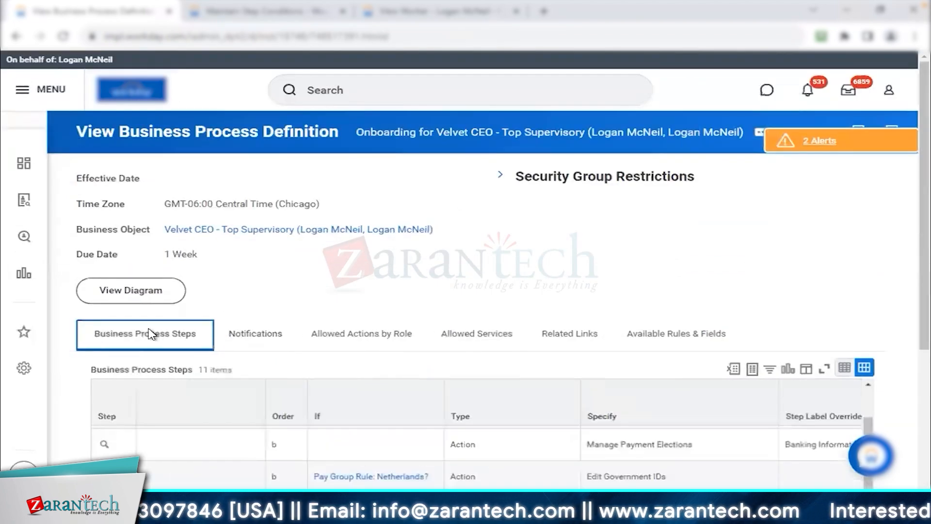
scroll(387, 285, down, 4)
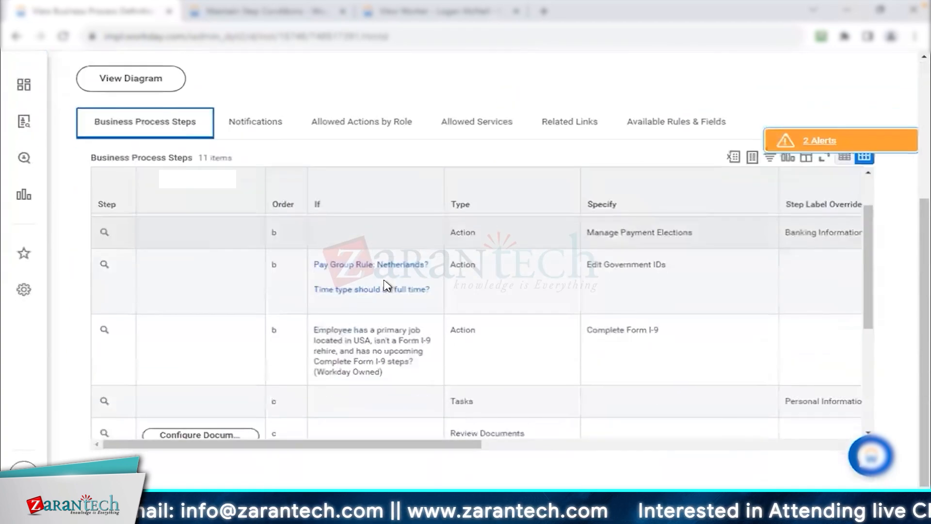
scroll(387, 285, up, 4)
scroll(387, 285, down, 4)
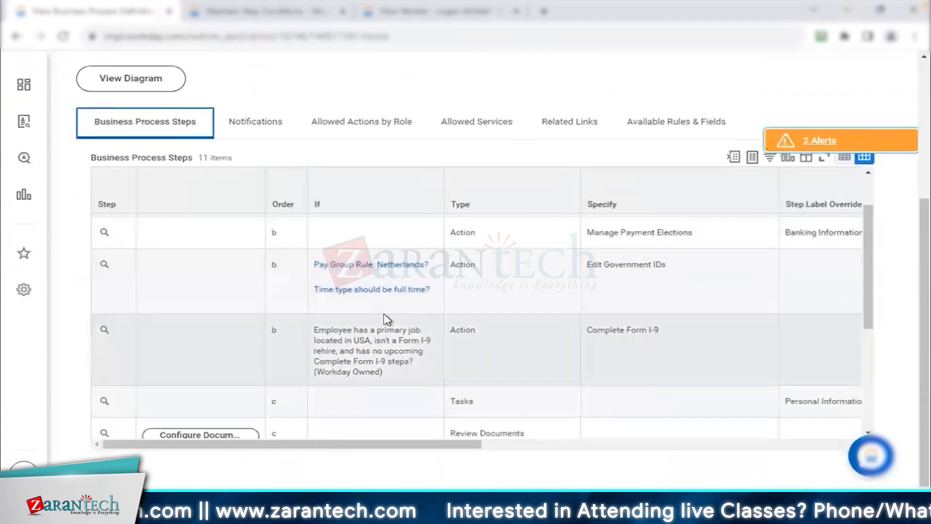
scroll(387, 320, down, 2)
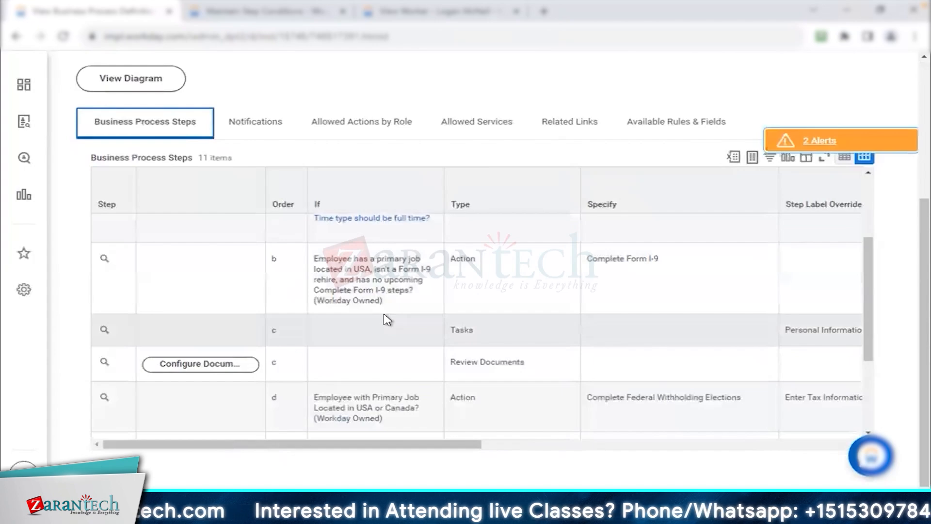